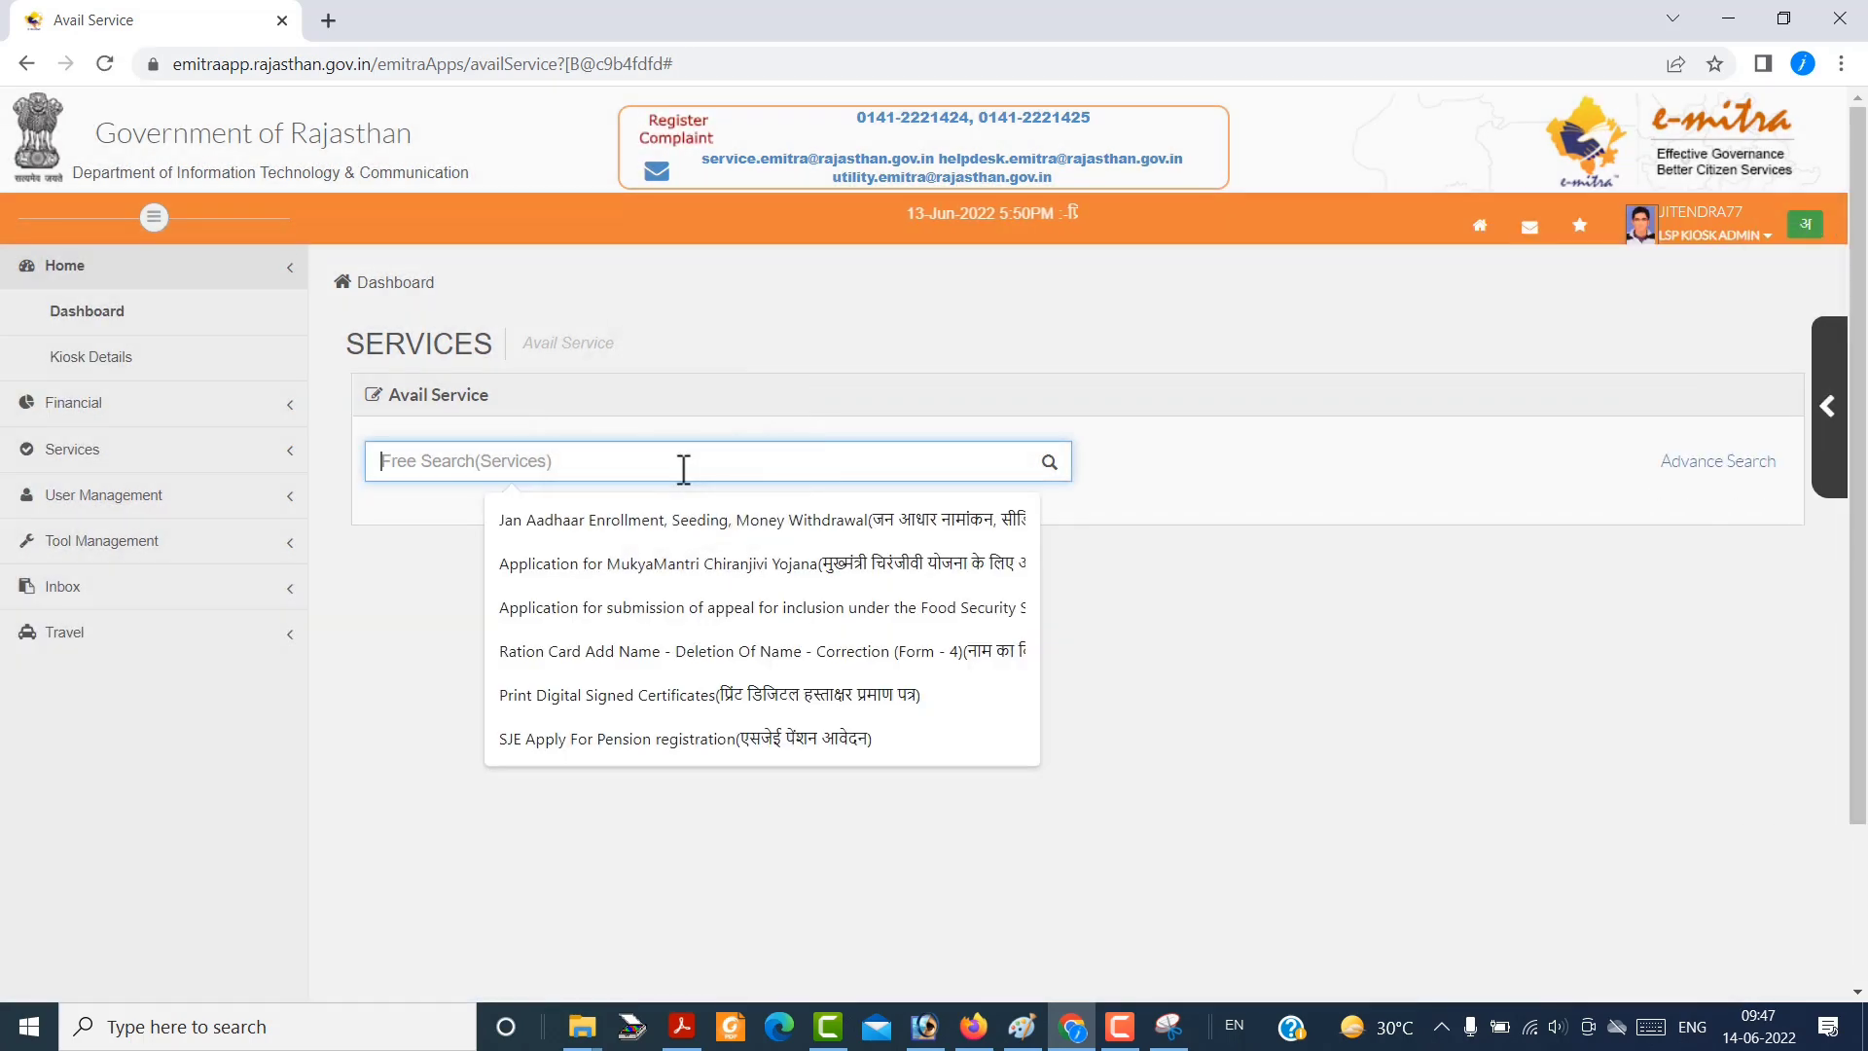
Search the services for "pan", choose SecurePe - PAN Card Issuance and accept the redirect to the third-party portal.
{"action": "left_click", "coordinate": [684, 469]}
{"action": "type", "text": "pan"}
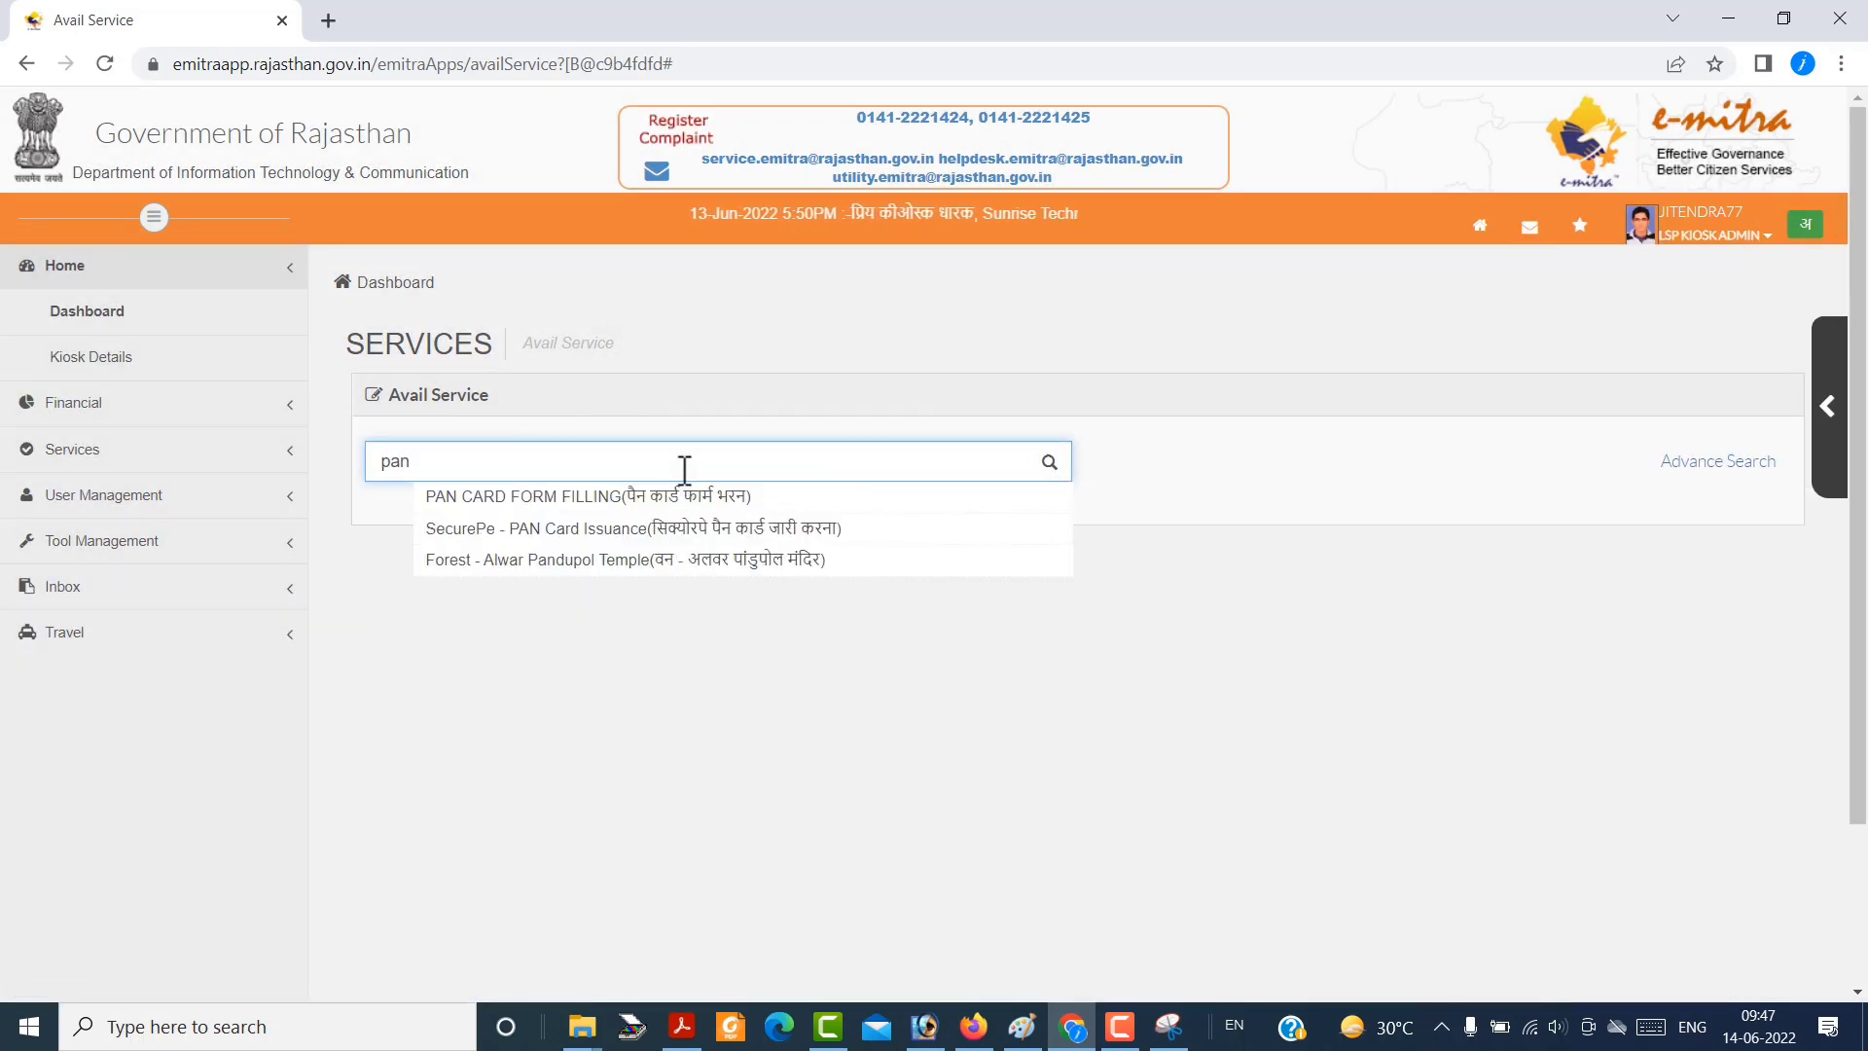
{"action": "left_click", "coordinate": [587, 531]}
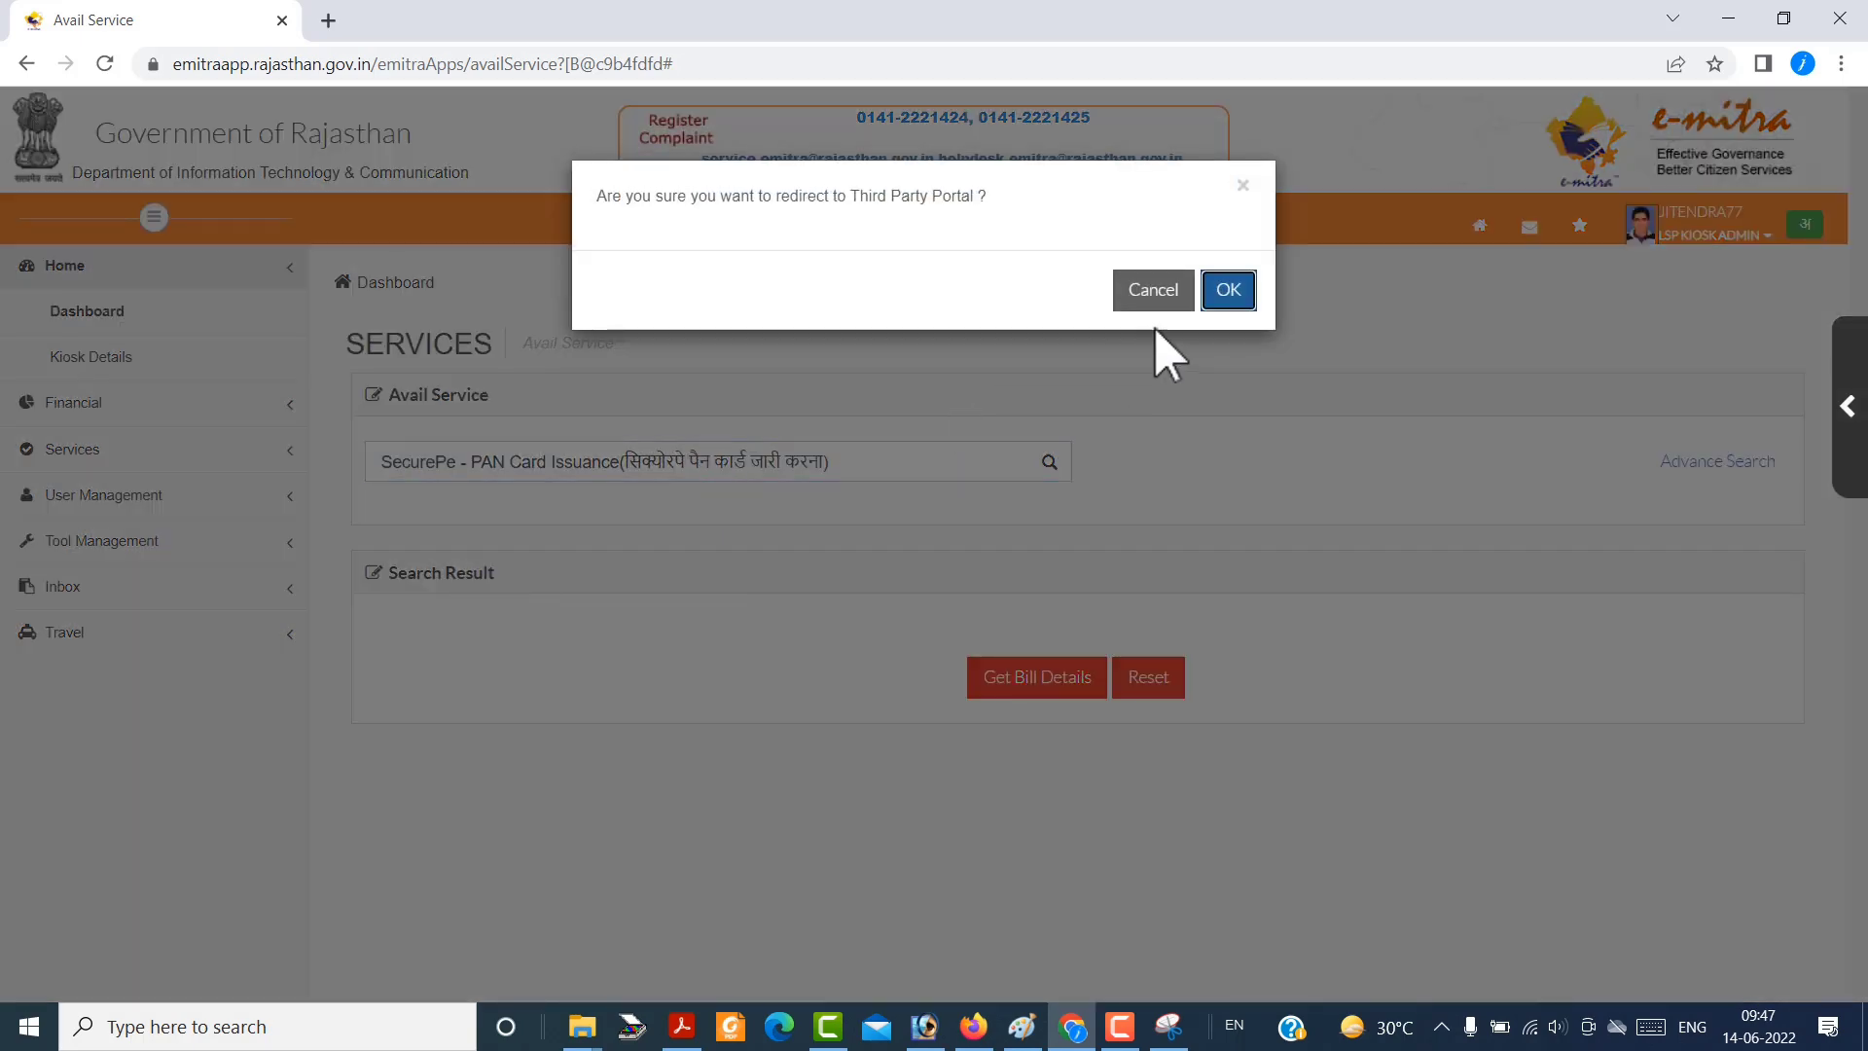
{"action": "left_click", "coordinate": [1226, 290]}
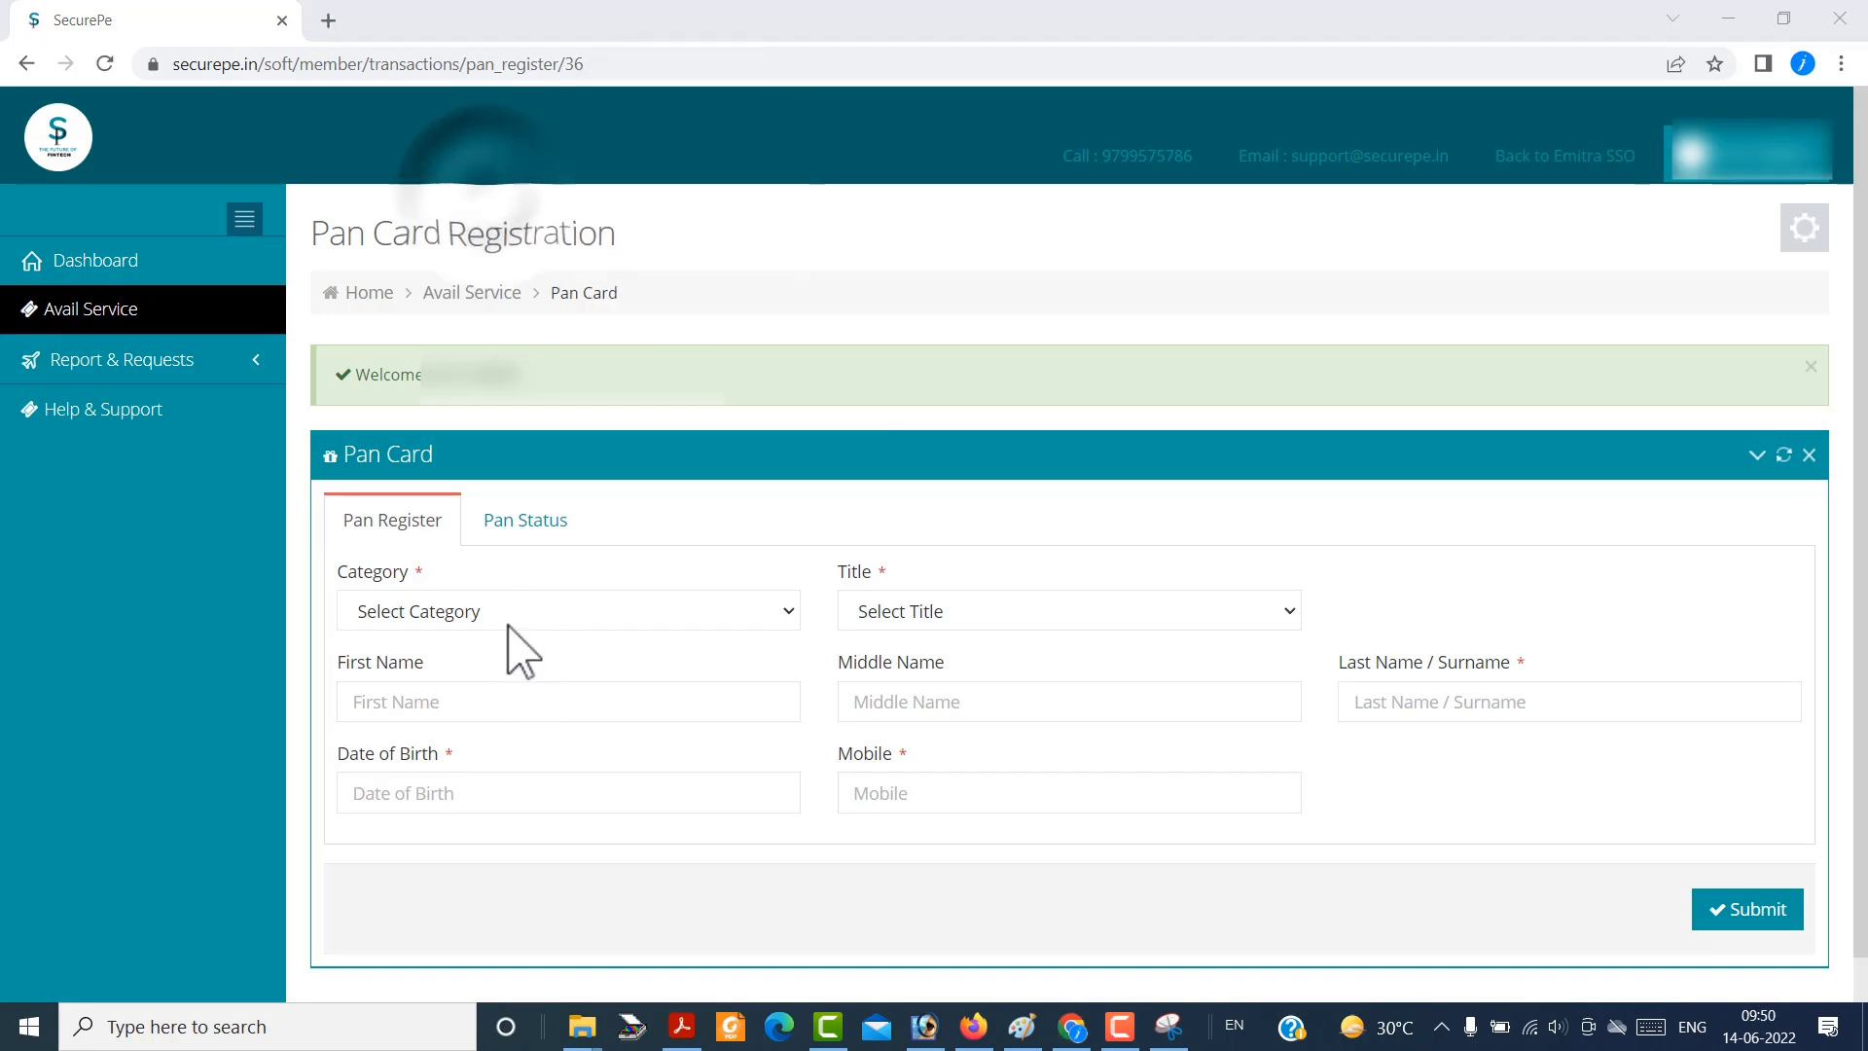
Set the PAN registration category to Indiviual and the applicant's title to Shri.
{"action": "left_click", "coordinate": [518, 621]}
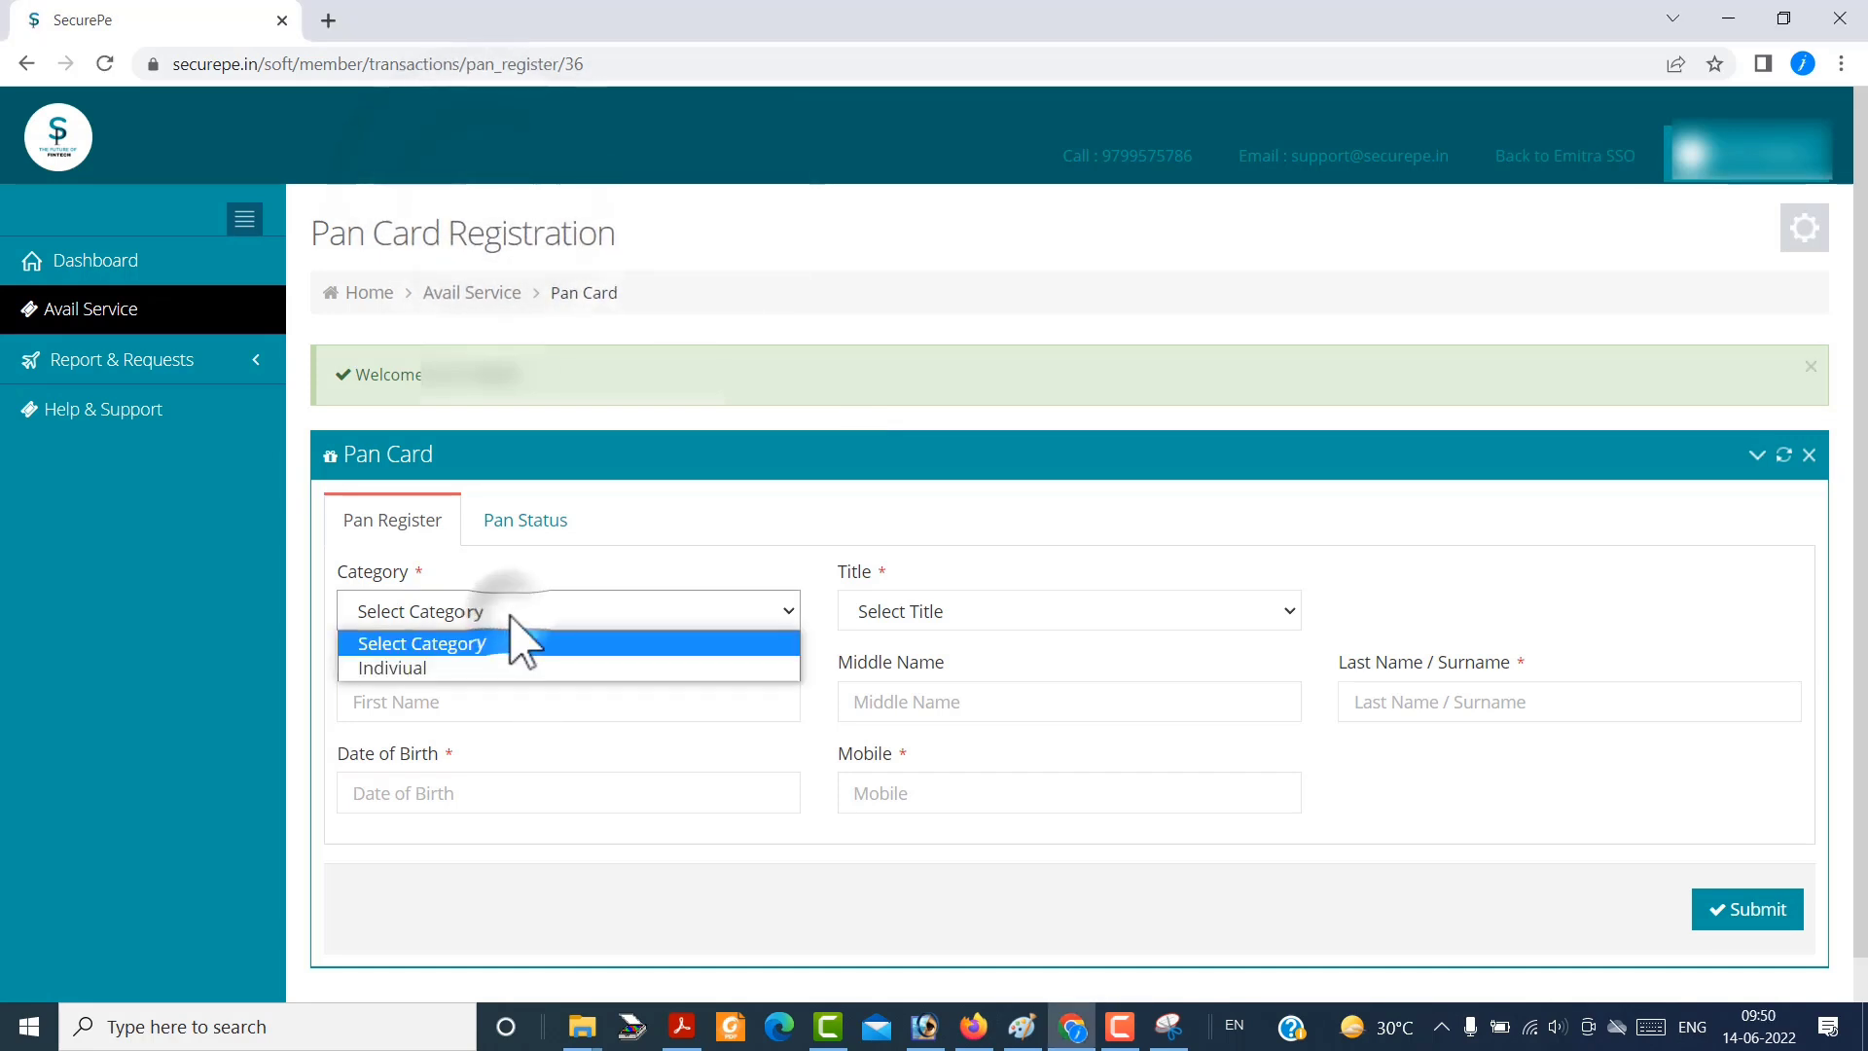
{"action": "left_click", "coordinate": [507, 668]}
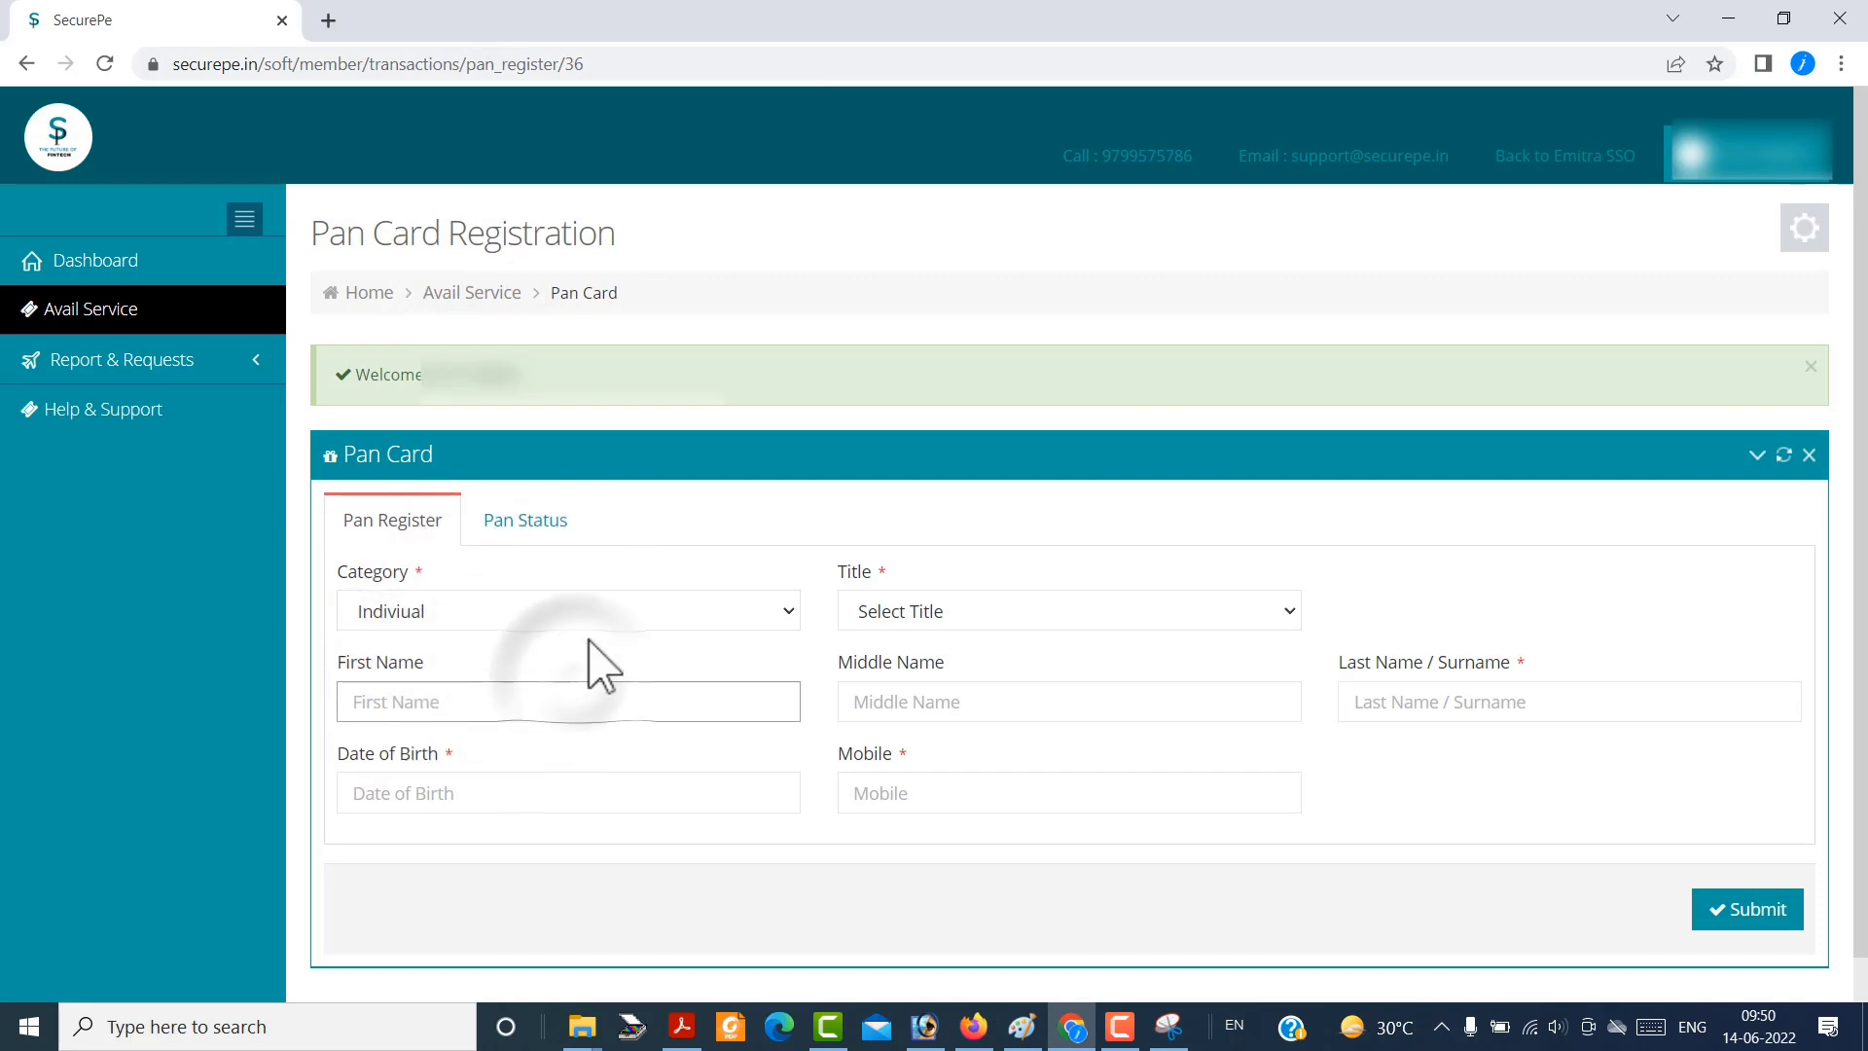
{"action": "left_click", "coordinate": [903, 615]}
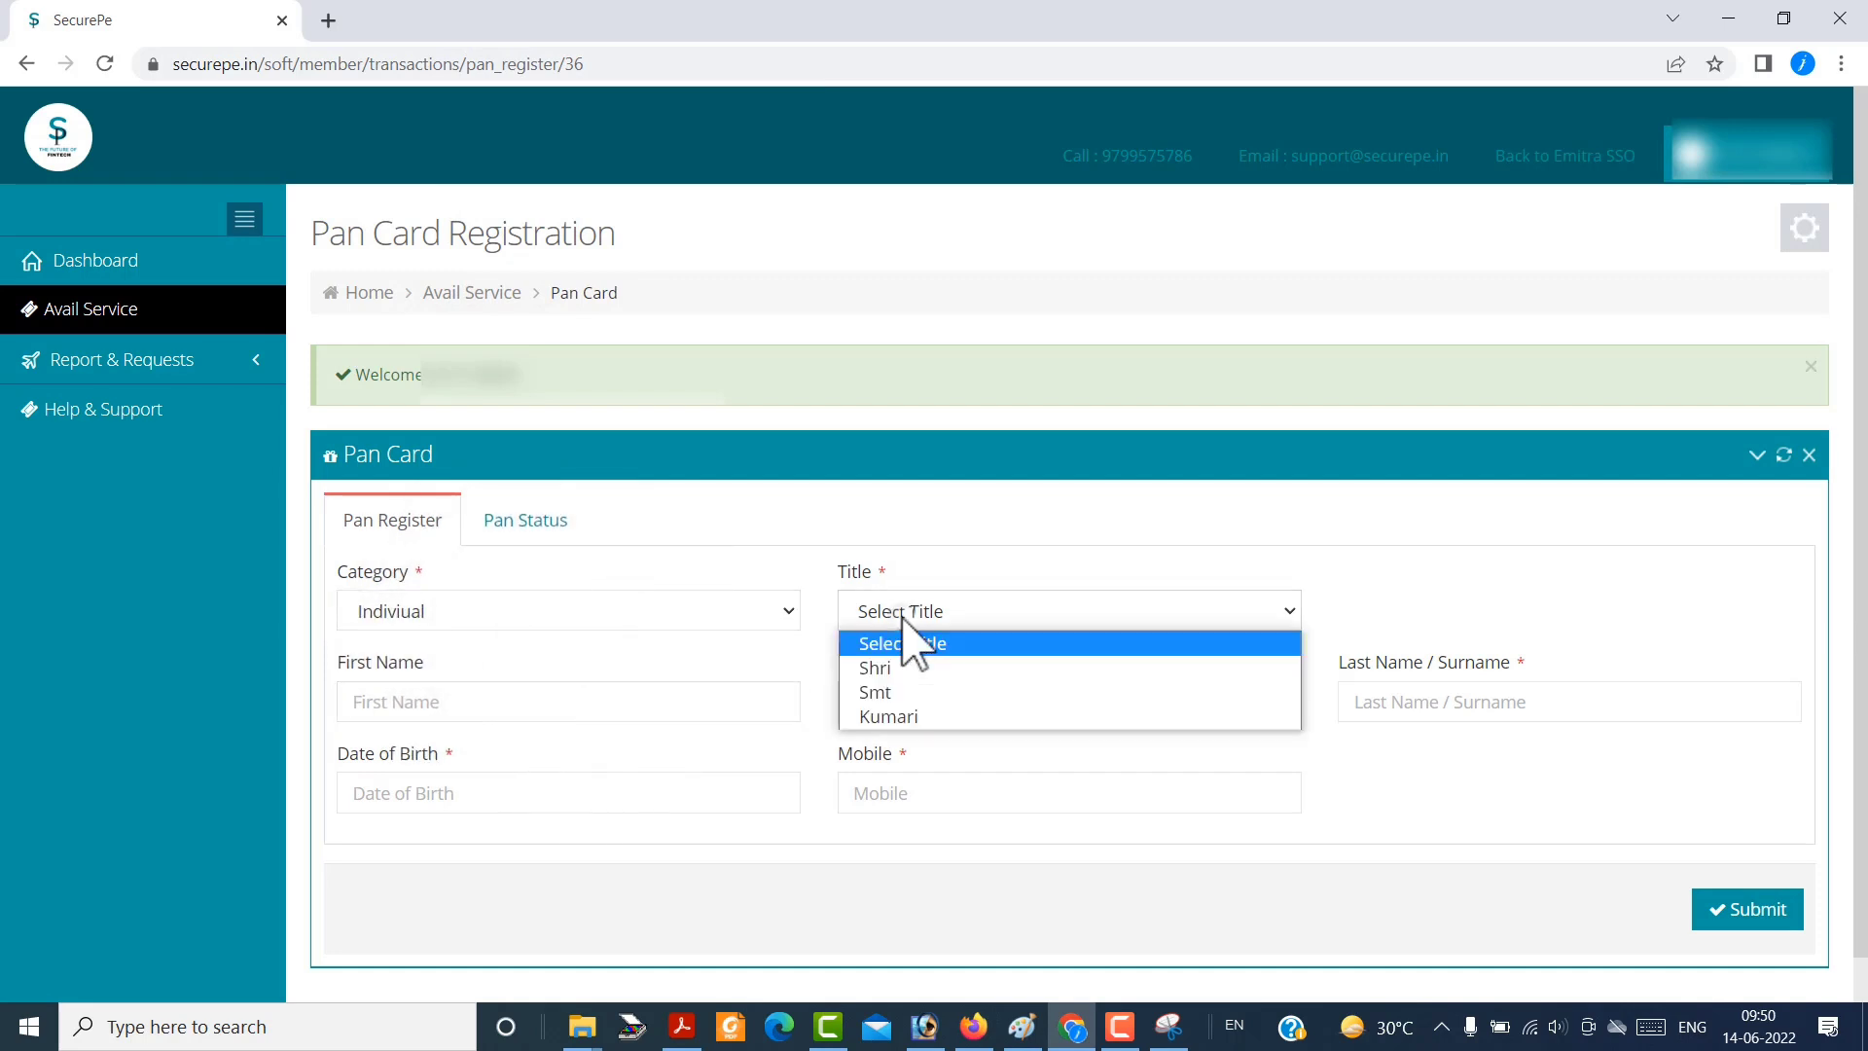
{"action": "left_click", "coordinate": [880, 667]}
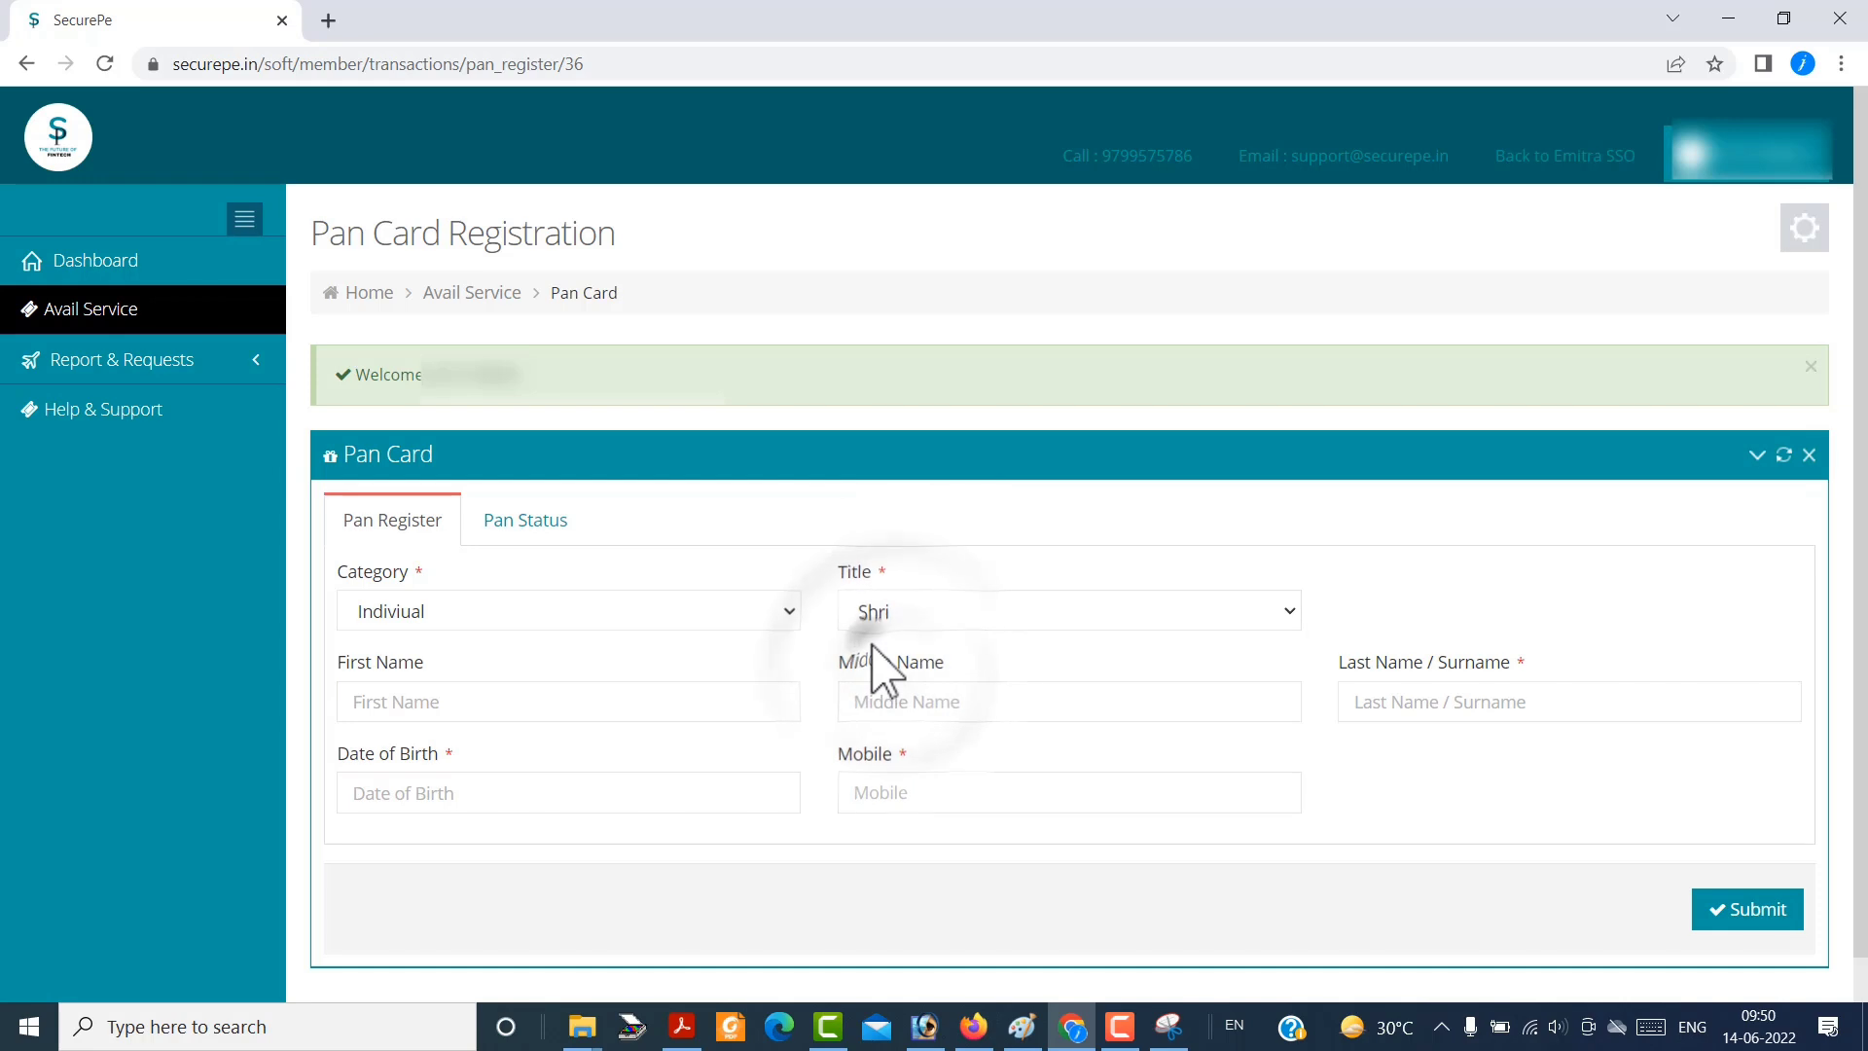
{"action": "left_click", "coordinate": [887, 615]}
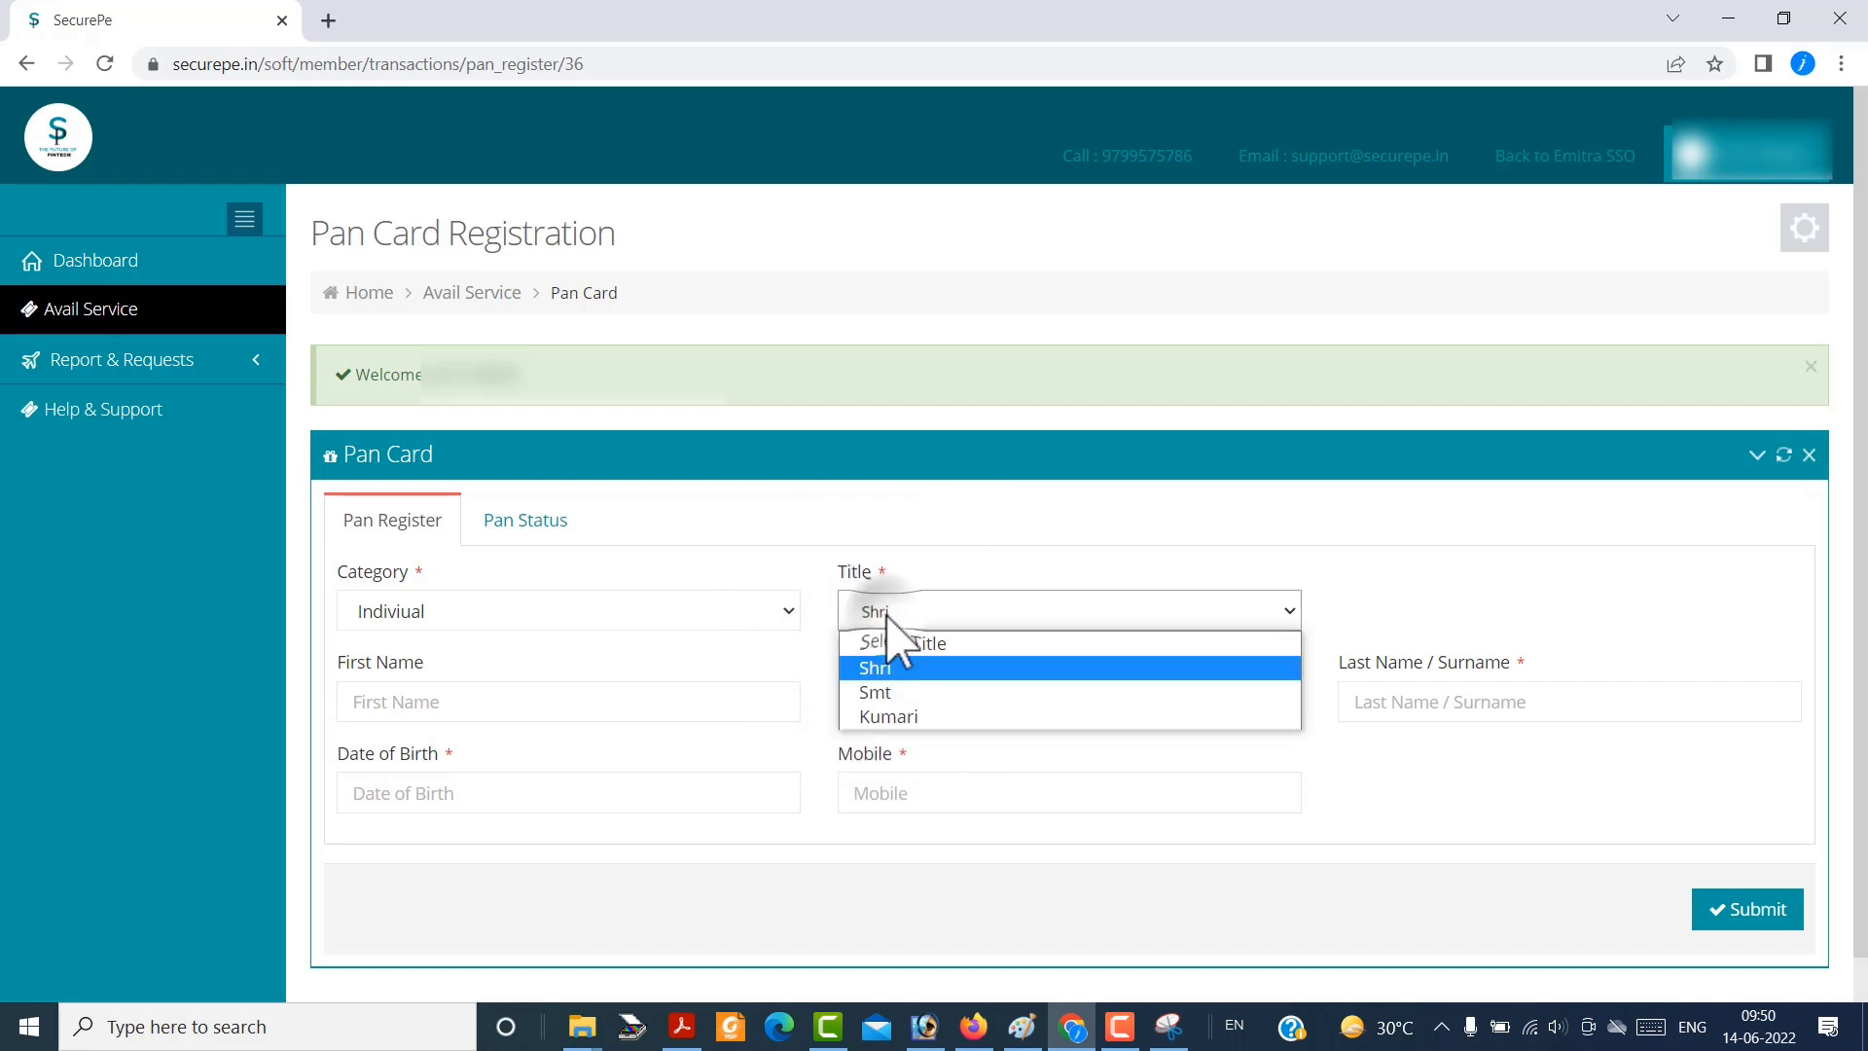
{"action": "left_click", "coordinate": [887, 615]}
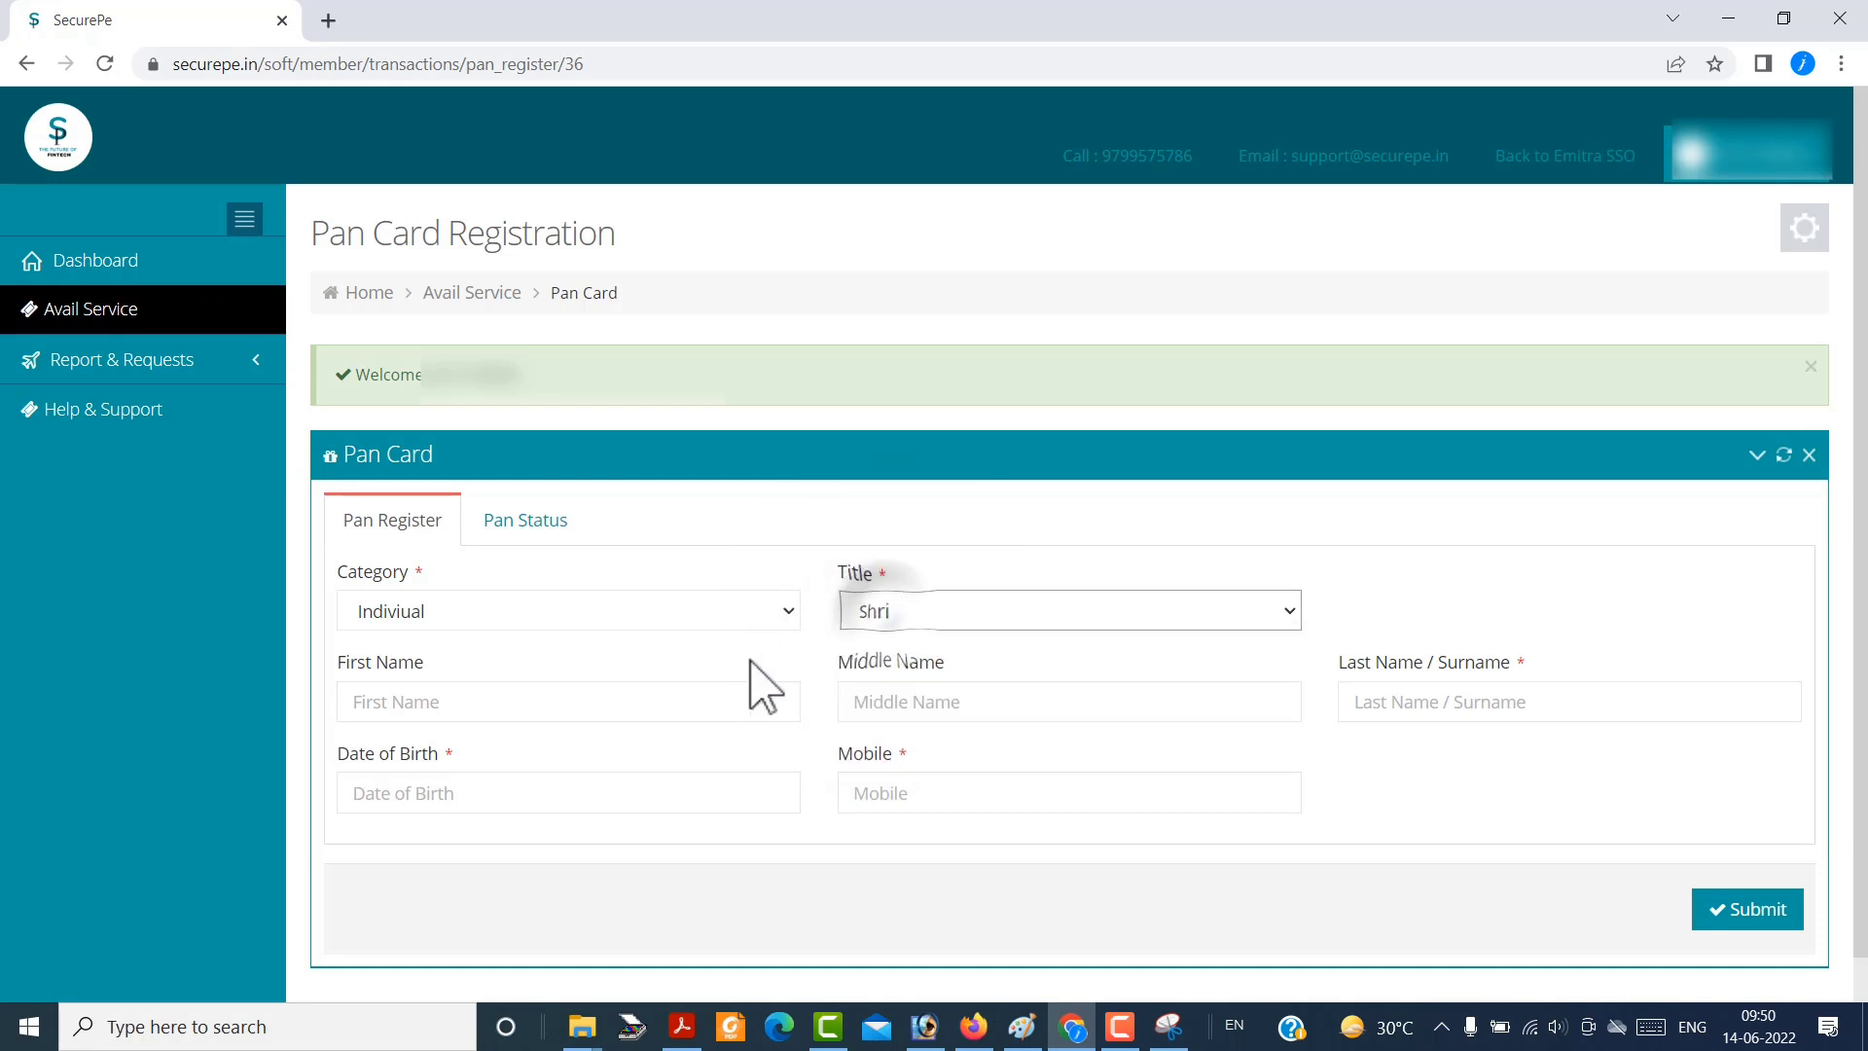
Fill in the applicant's personal details, submit the PAN registration and approve the wallet deduction.
{"action": "left_click", "coordinate": [567, 703]}
{"action": "left_click", "coordinate": [866, 703]}
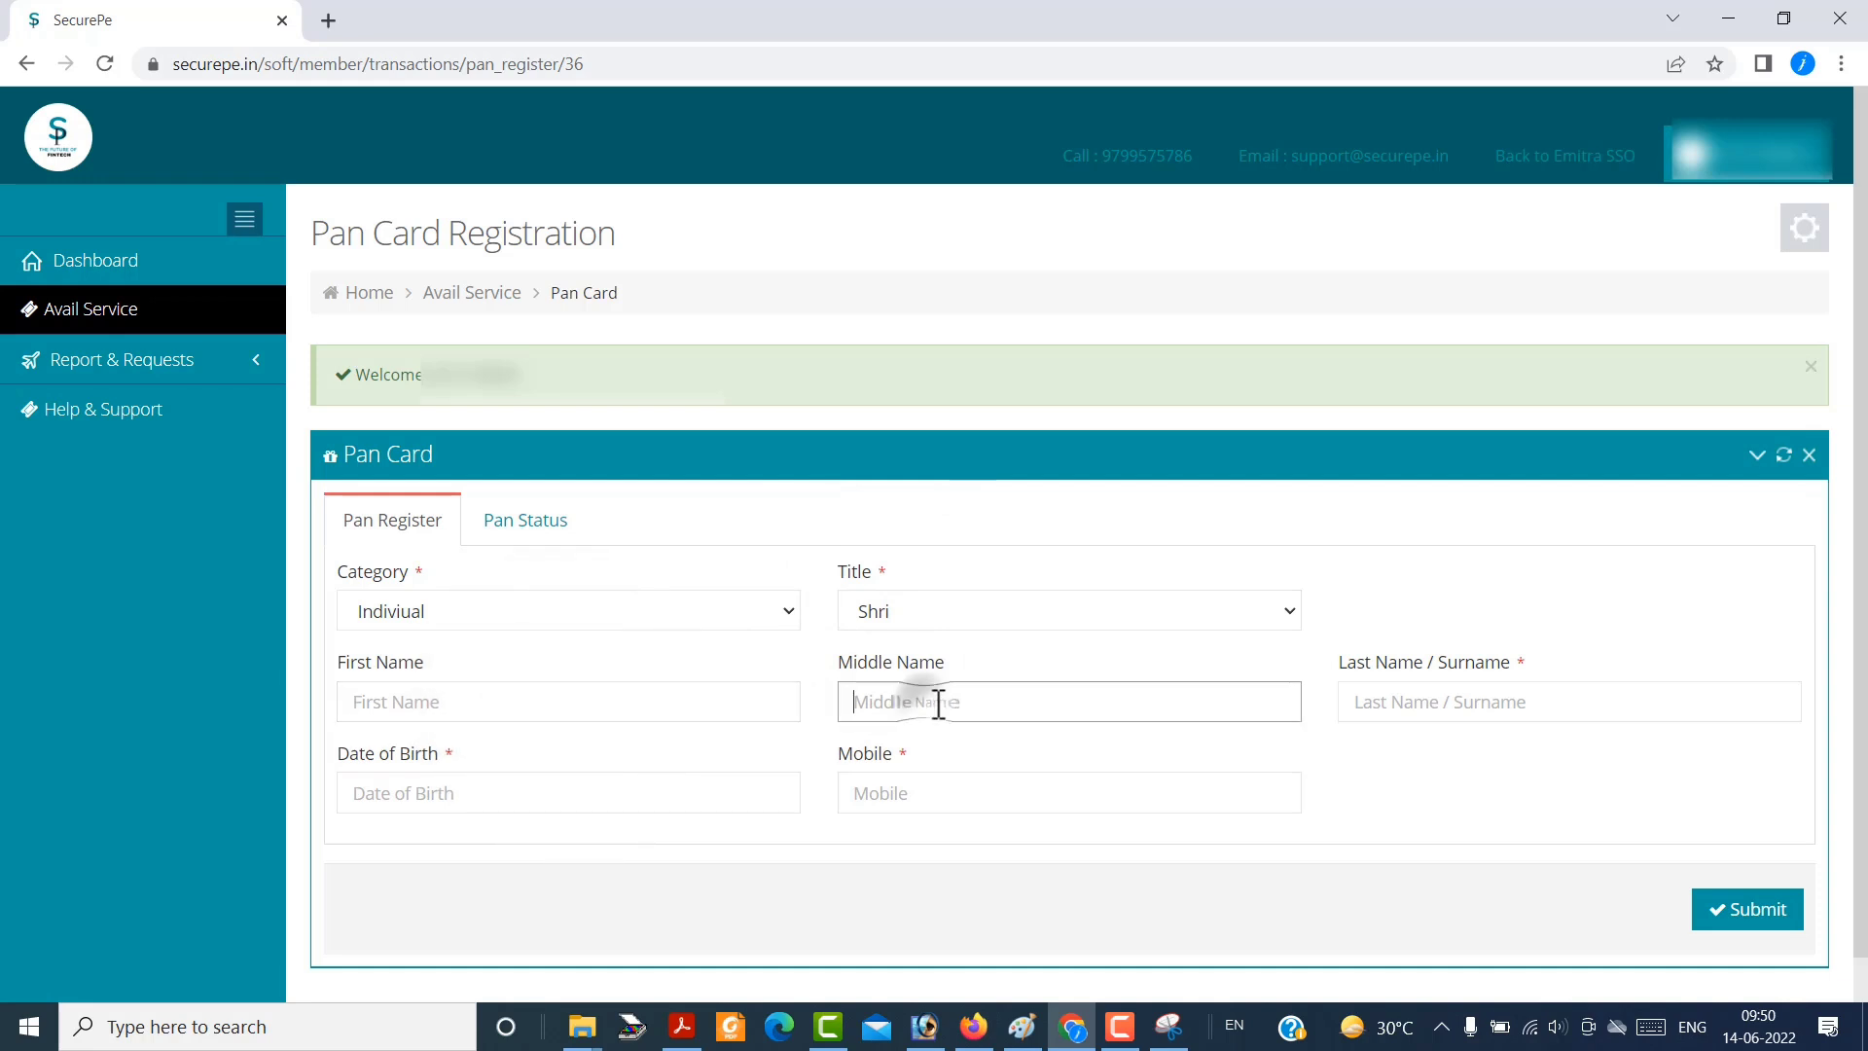
{"action": "left_click", "coordinate": [1406, 699]}
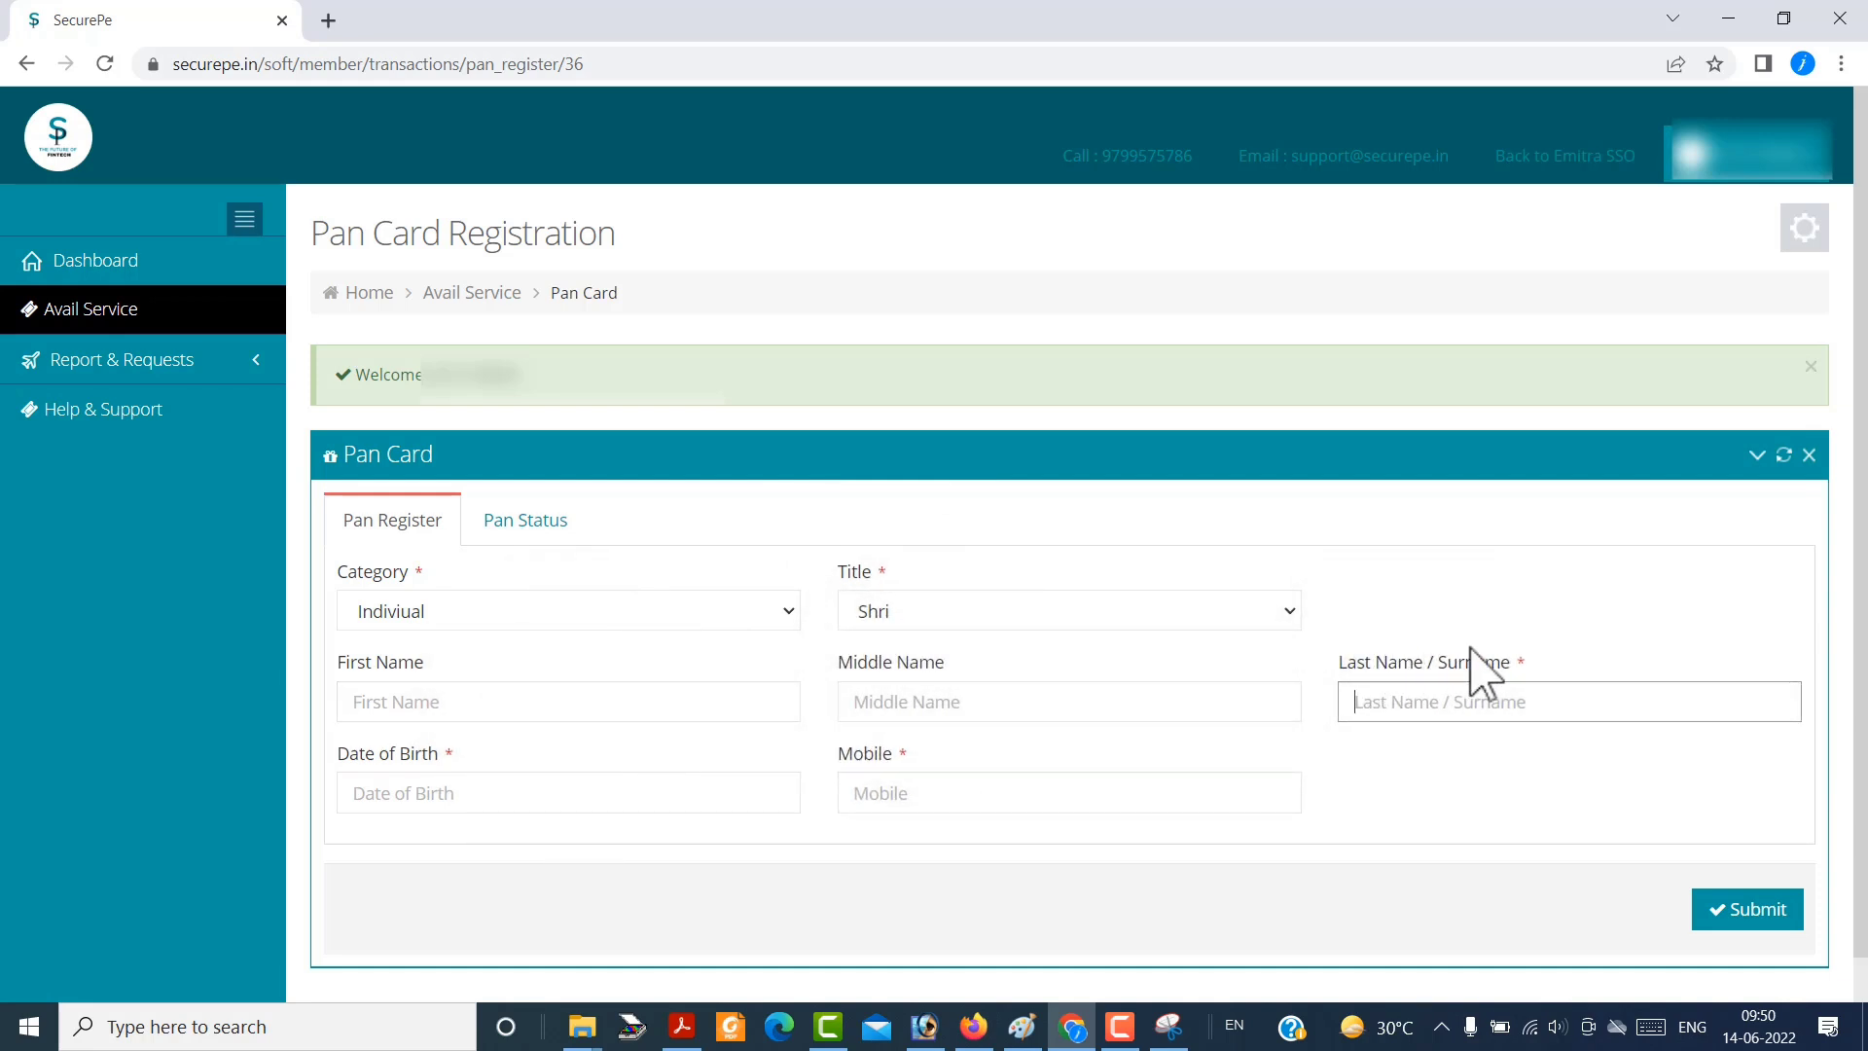
{"action": "left_click", "coordinate": [1440, 711]}
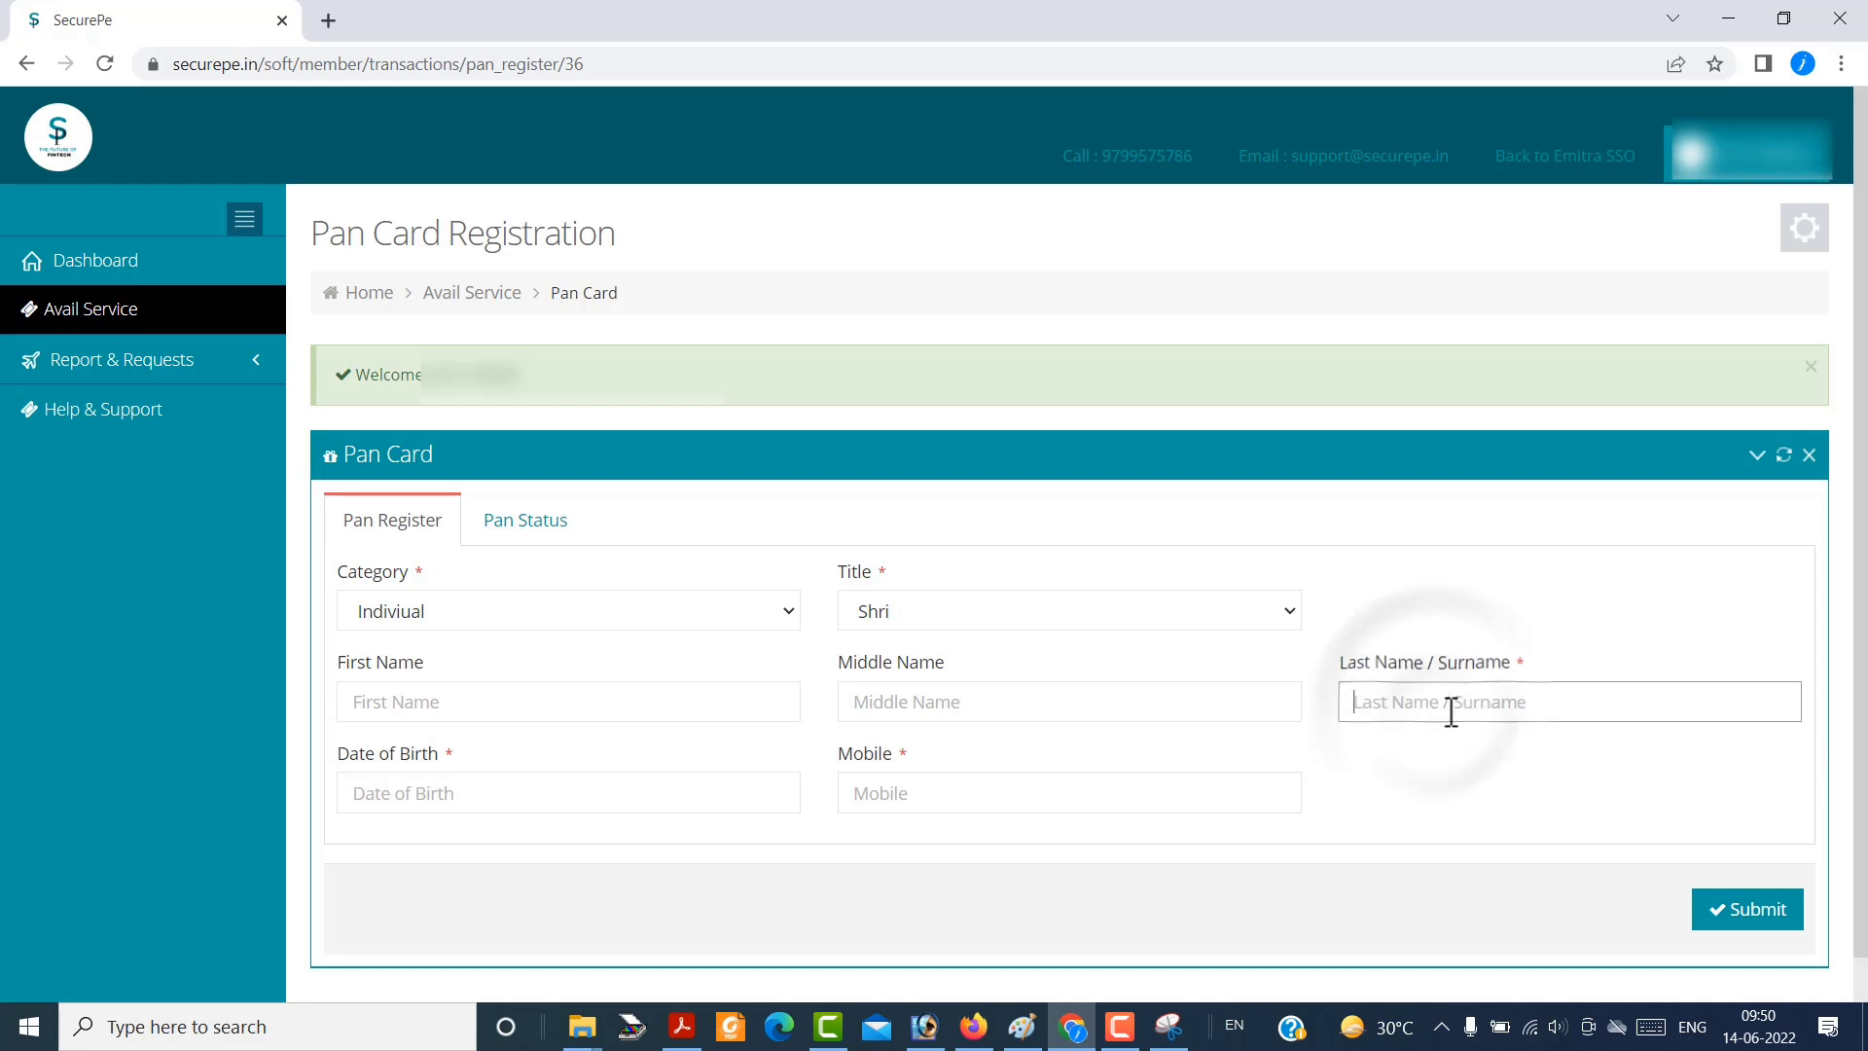
{"action": "left_click", "coordinate": [1447, 711]}
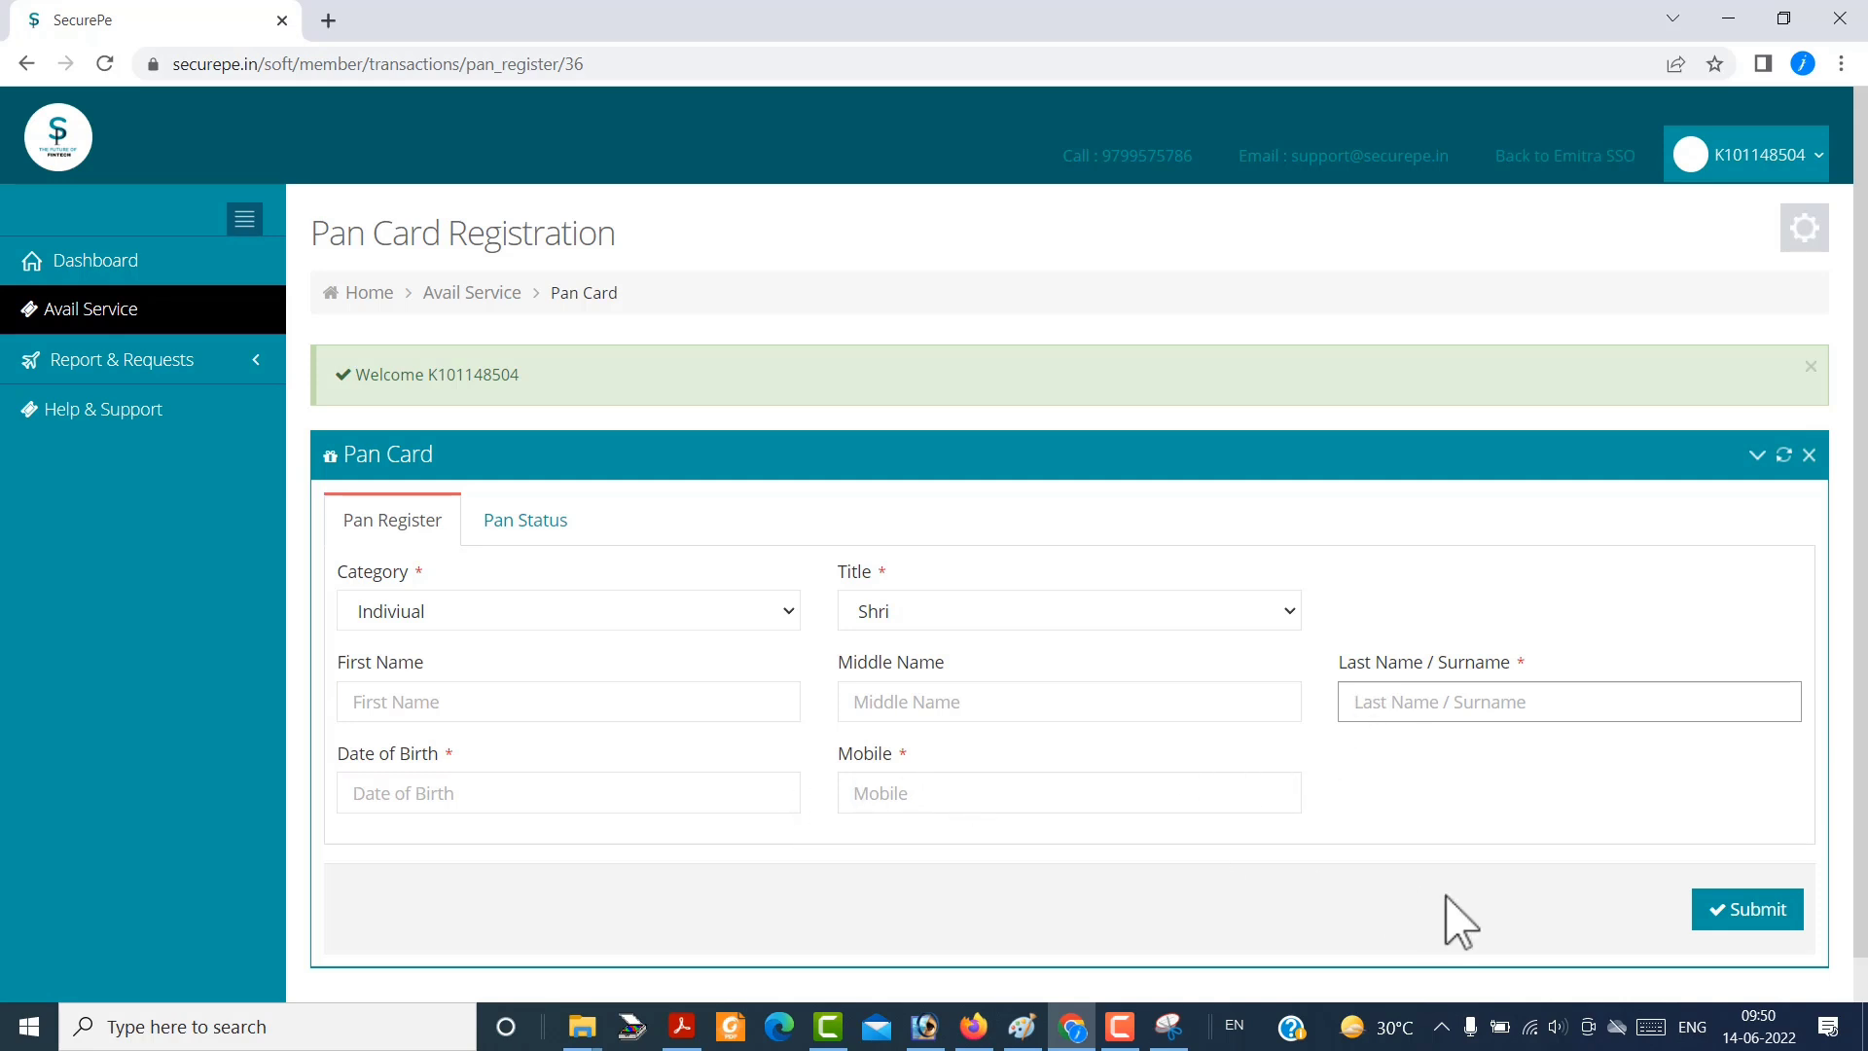
{"action": "left_click", "coordinate": [1741, 915]}
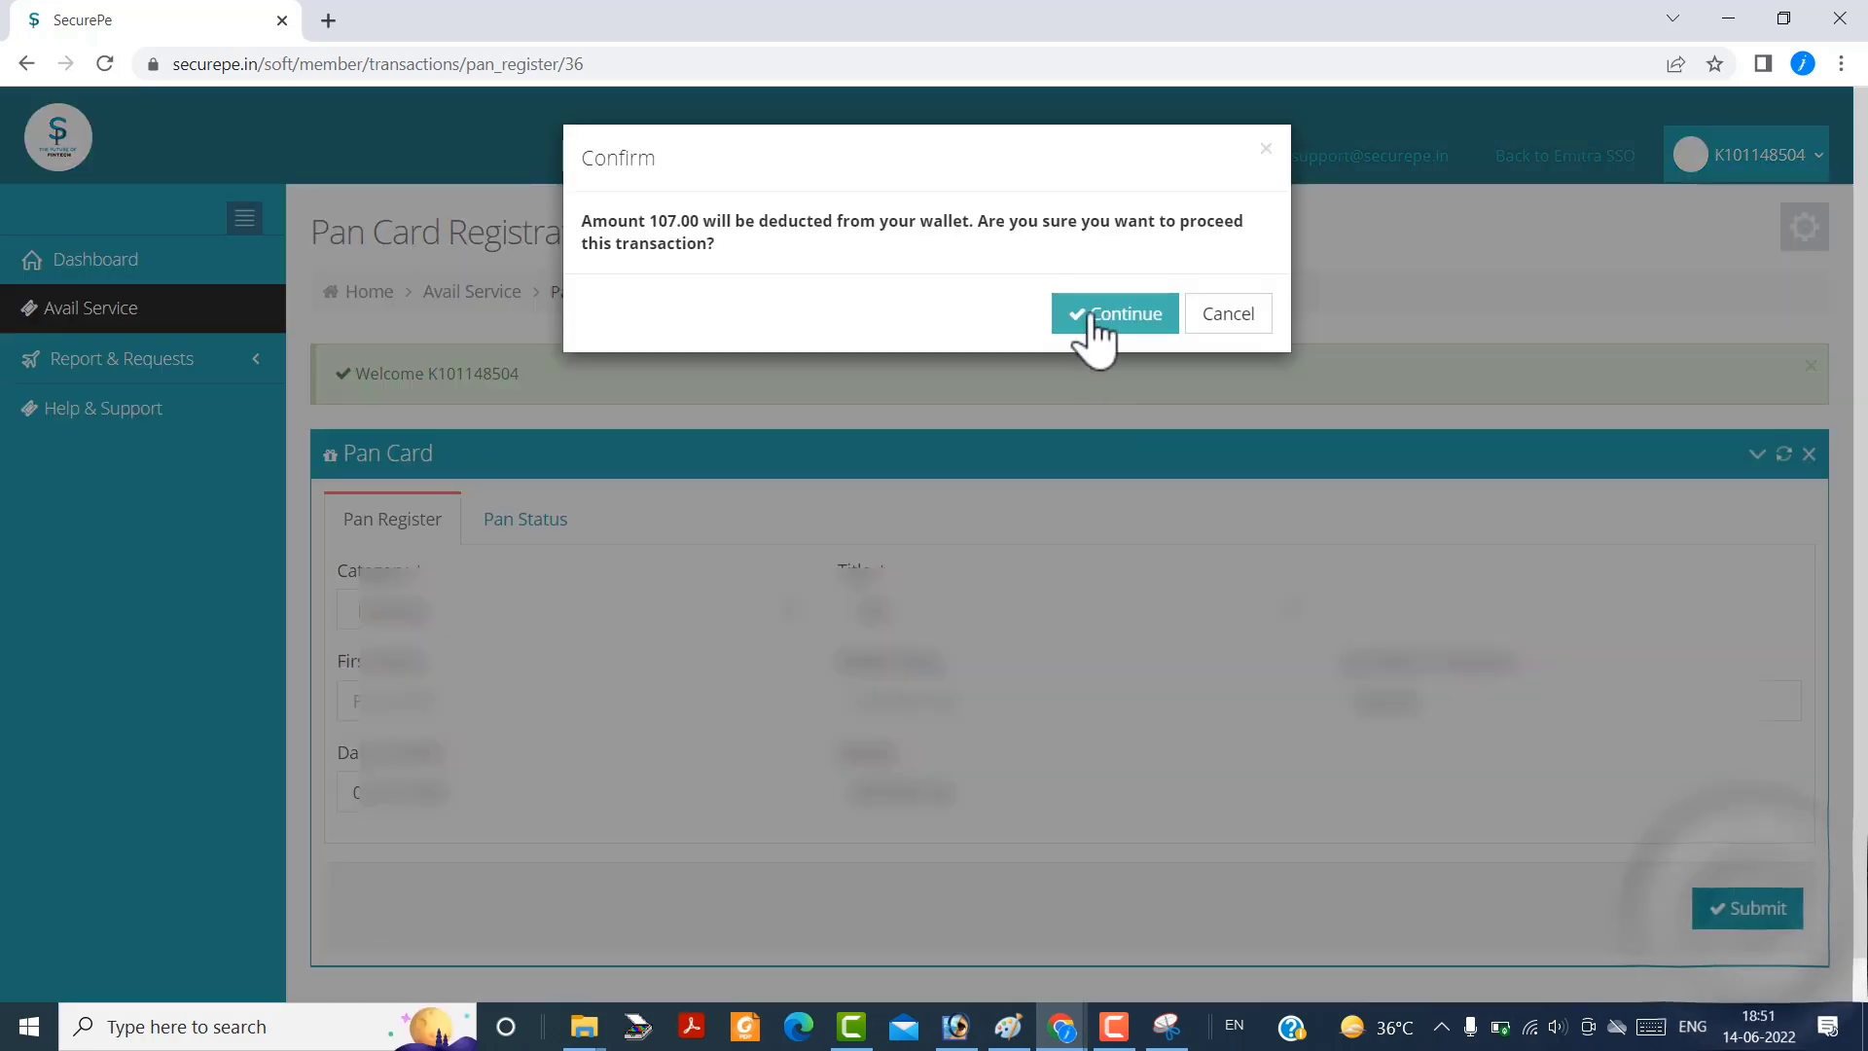
{"action": "left_click", "coordinate": [1097, 336]}
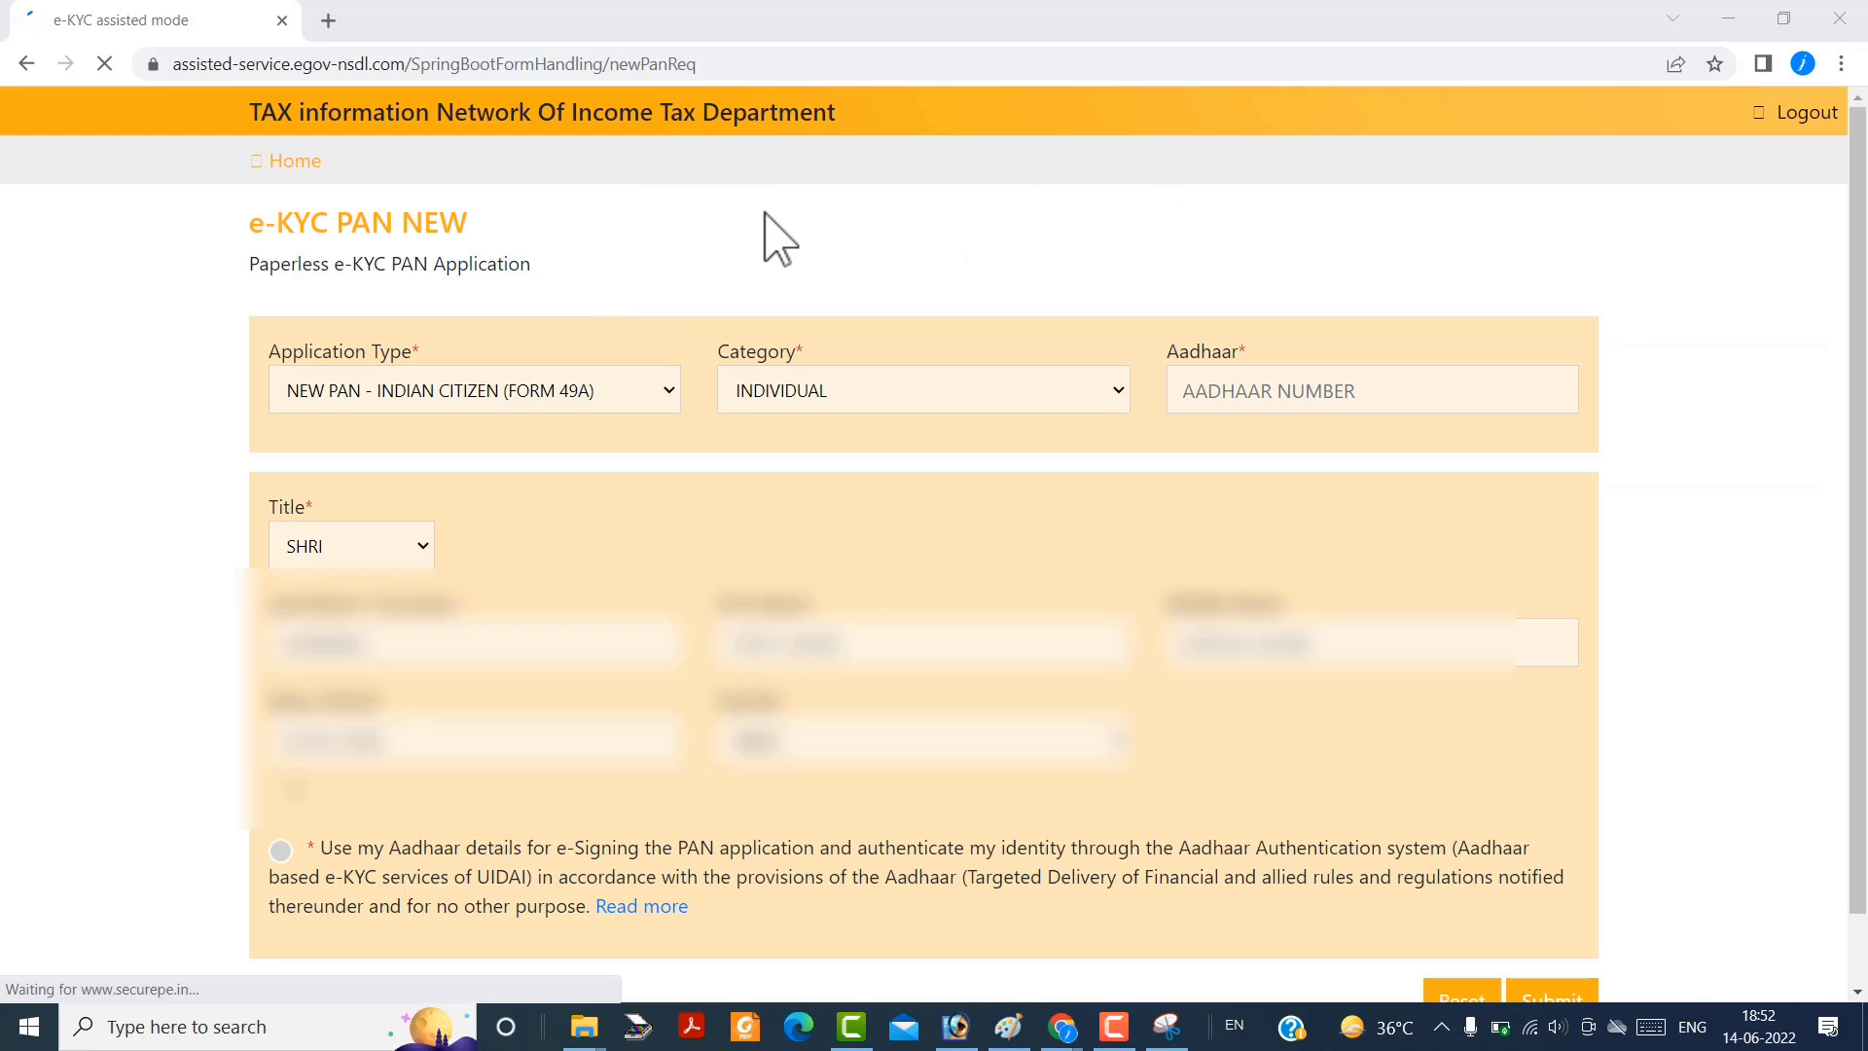
Provide the Aadhaar number, consent to Aadhaar-based e-signing and authentication, and submit the e-KYC PAN application.
{"action": "left_click", "coordinate": [1239, 389]}
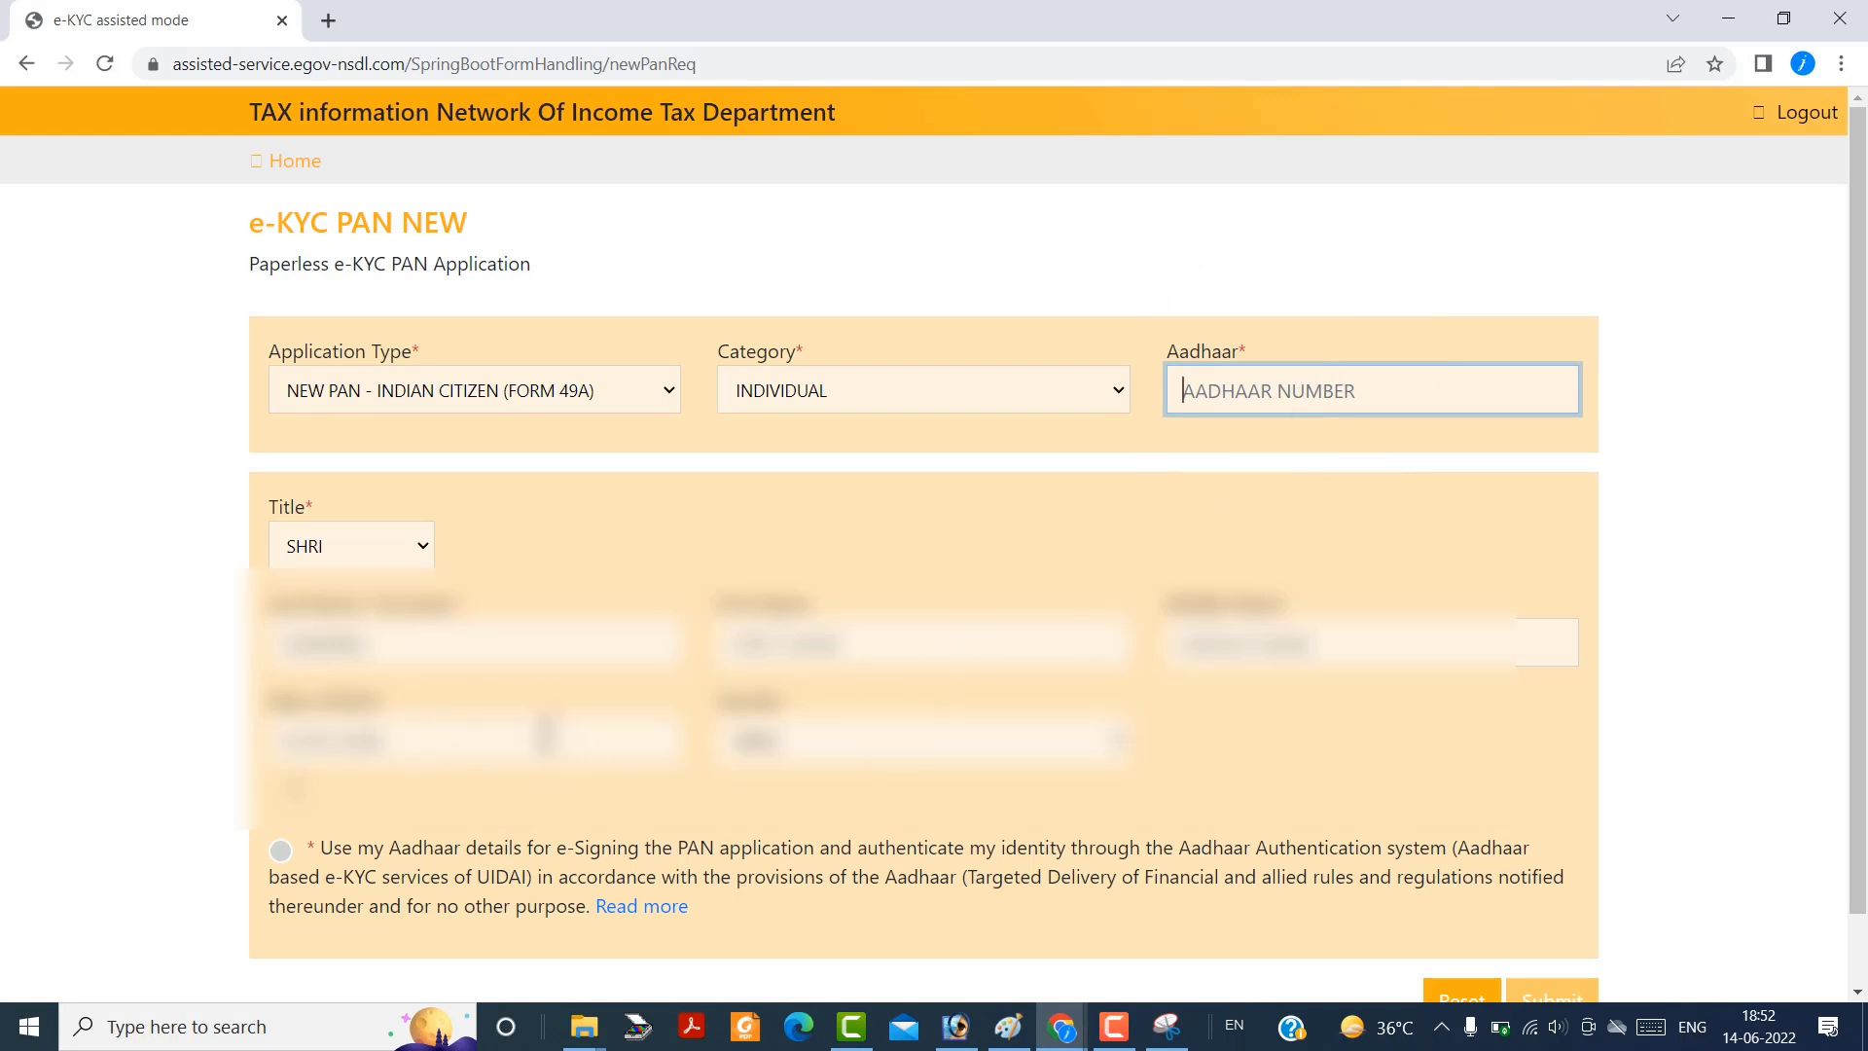
{"action": "left_click", "coordinate": [280, 853]}
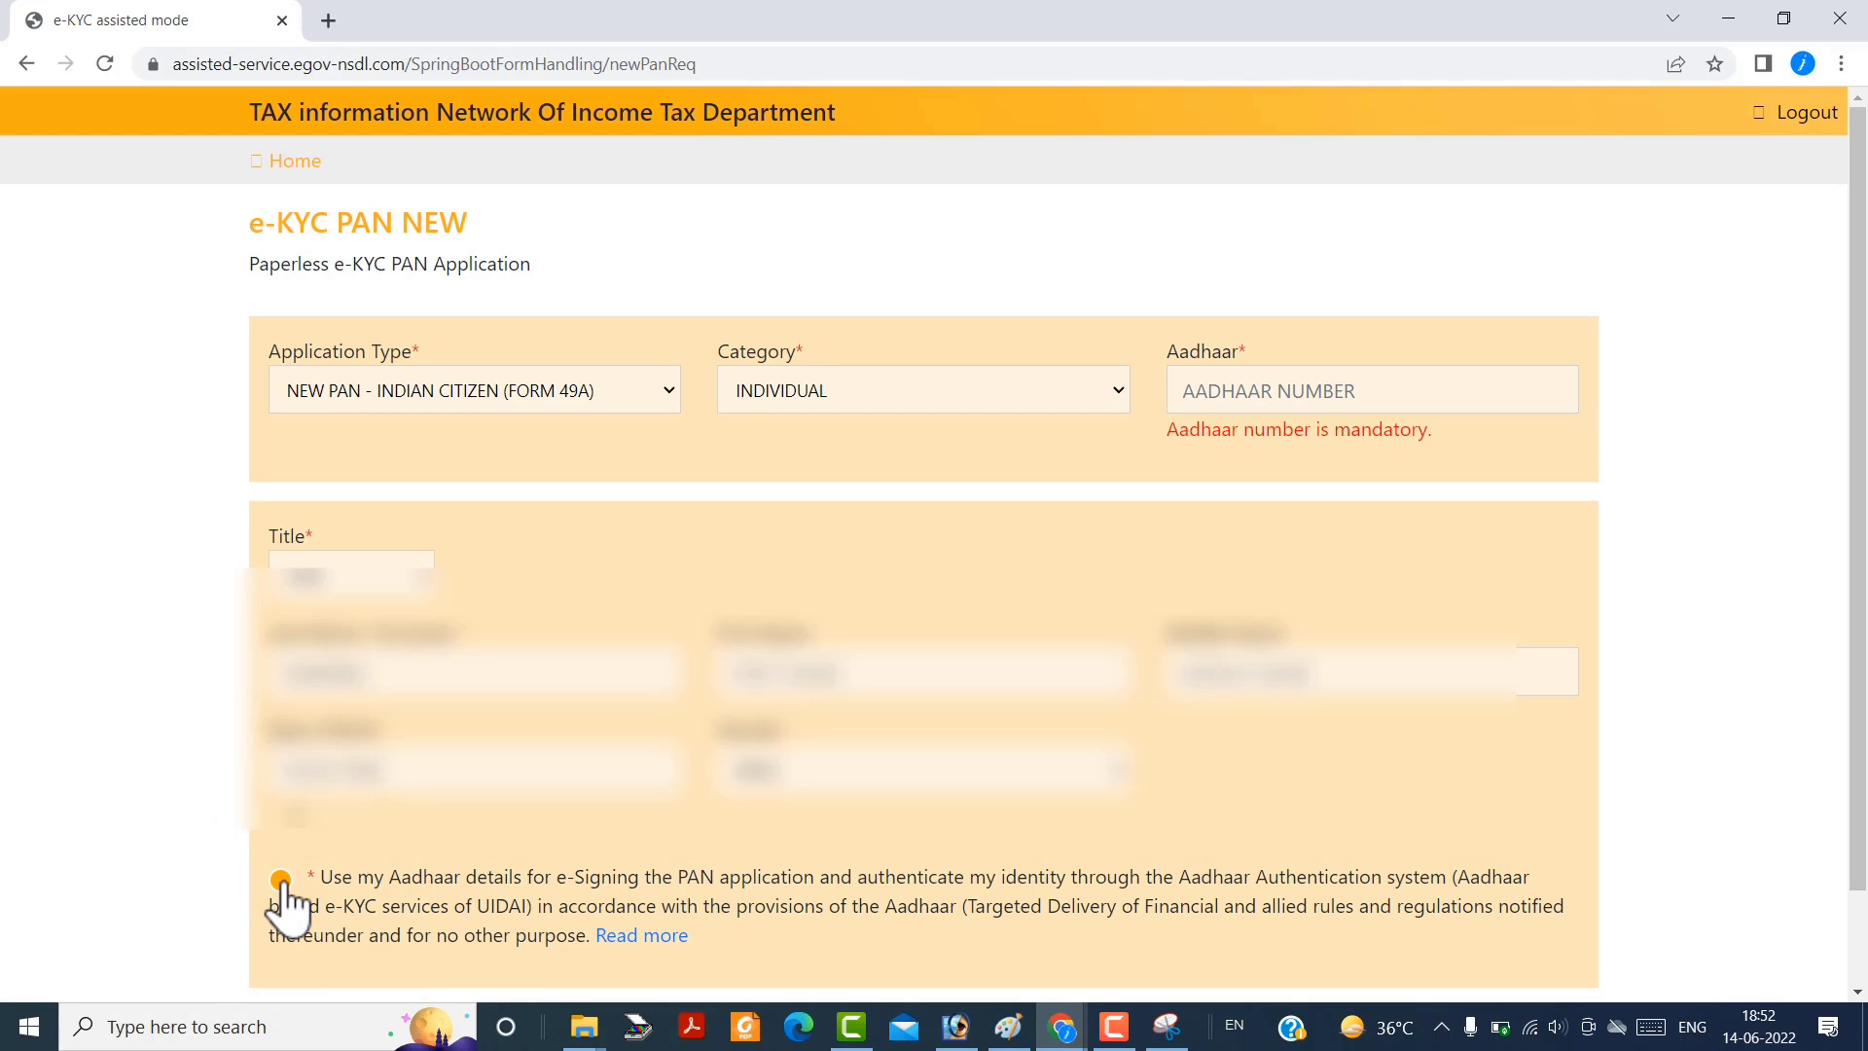
{"action": "scroll", "coordinate": [506, 876], "scroll_direction": "down", "scroll_amount": 1}
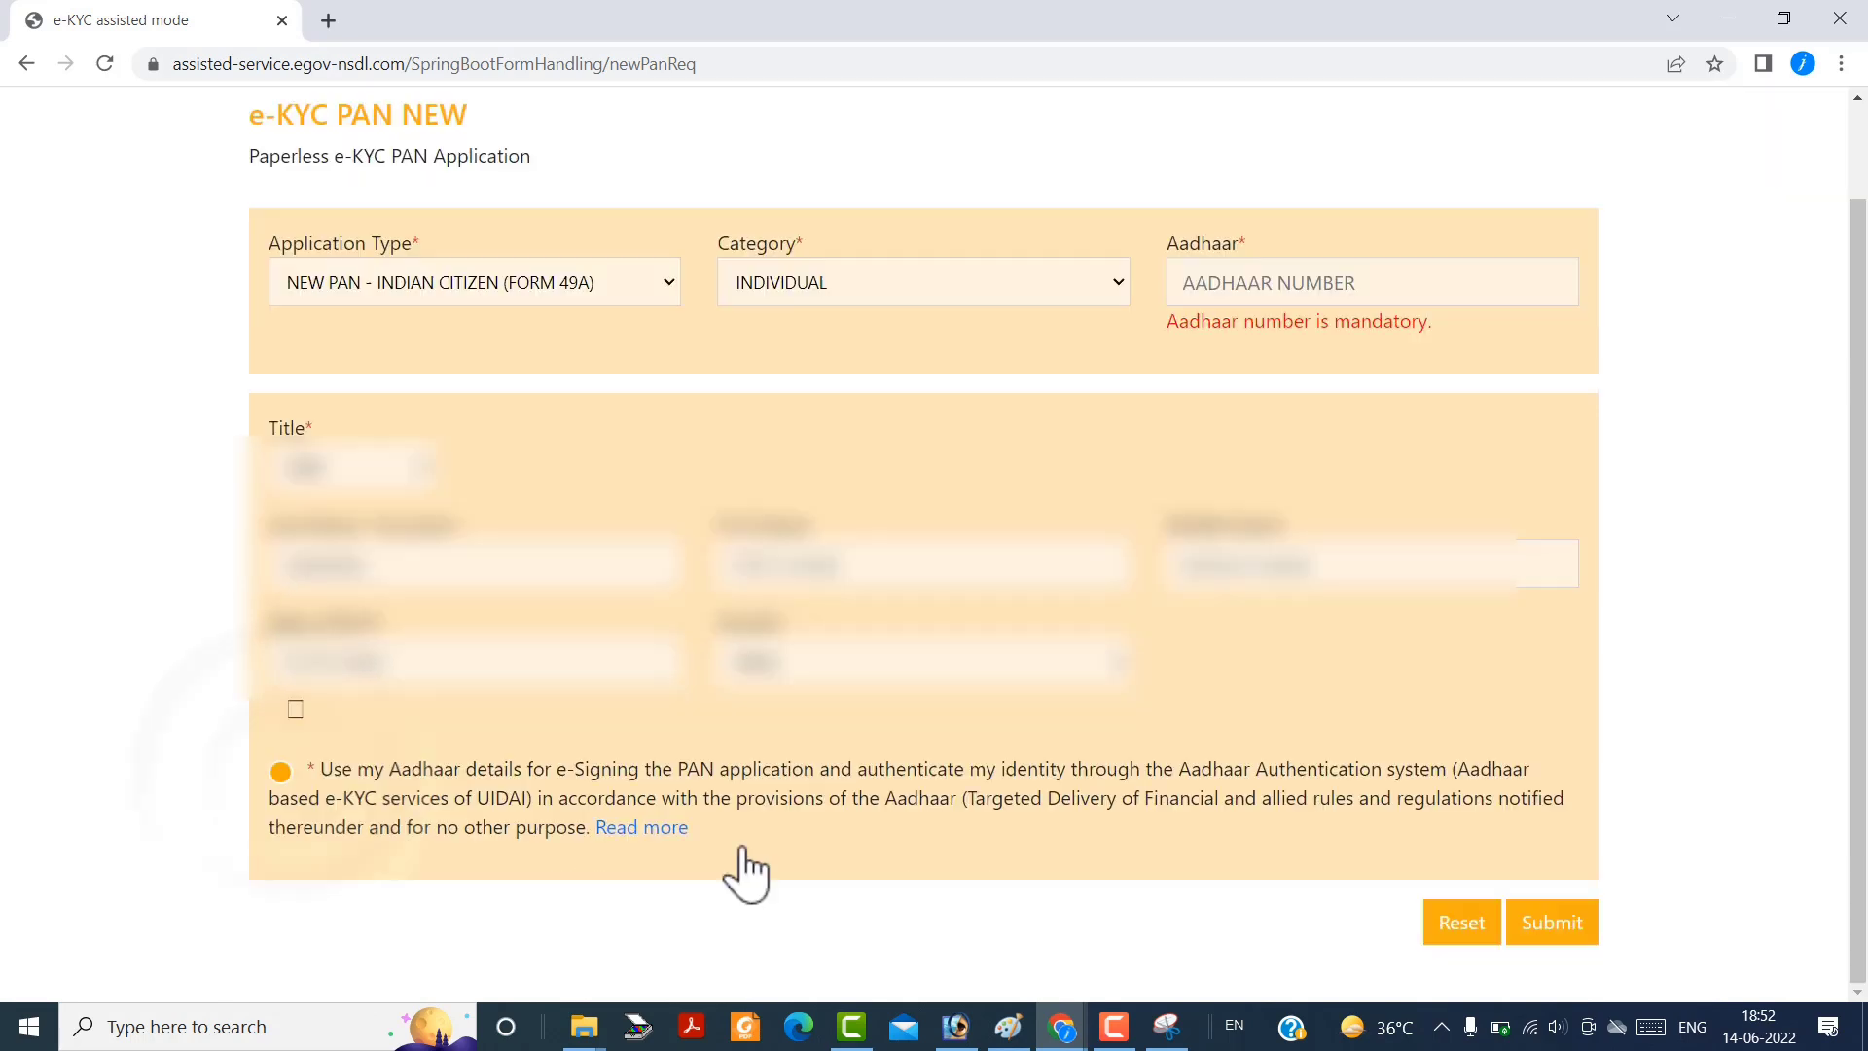
{"action": "left_click", "coordinate": [1546, 934]}
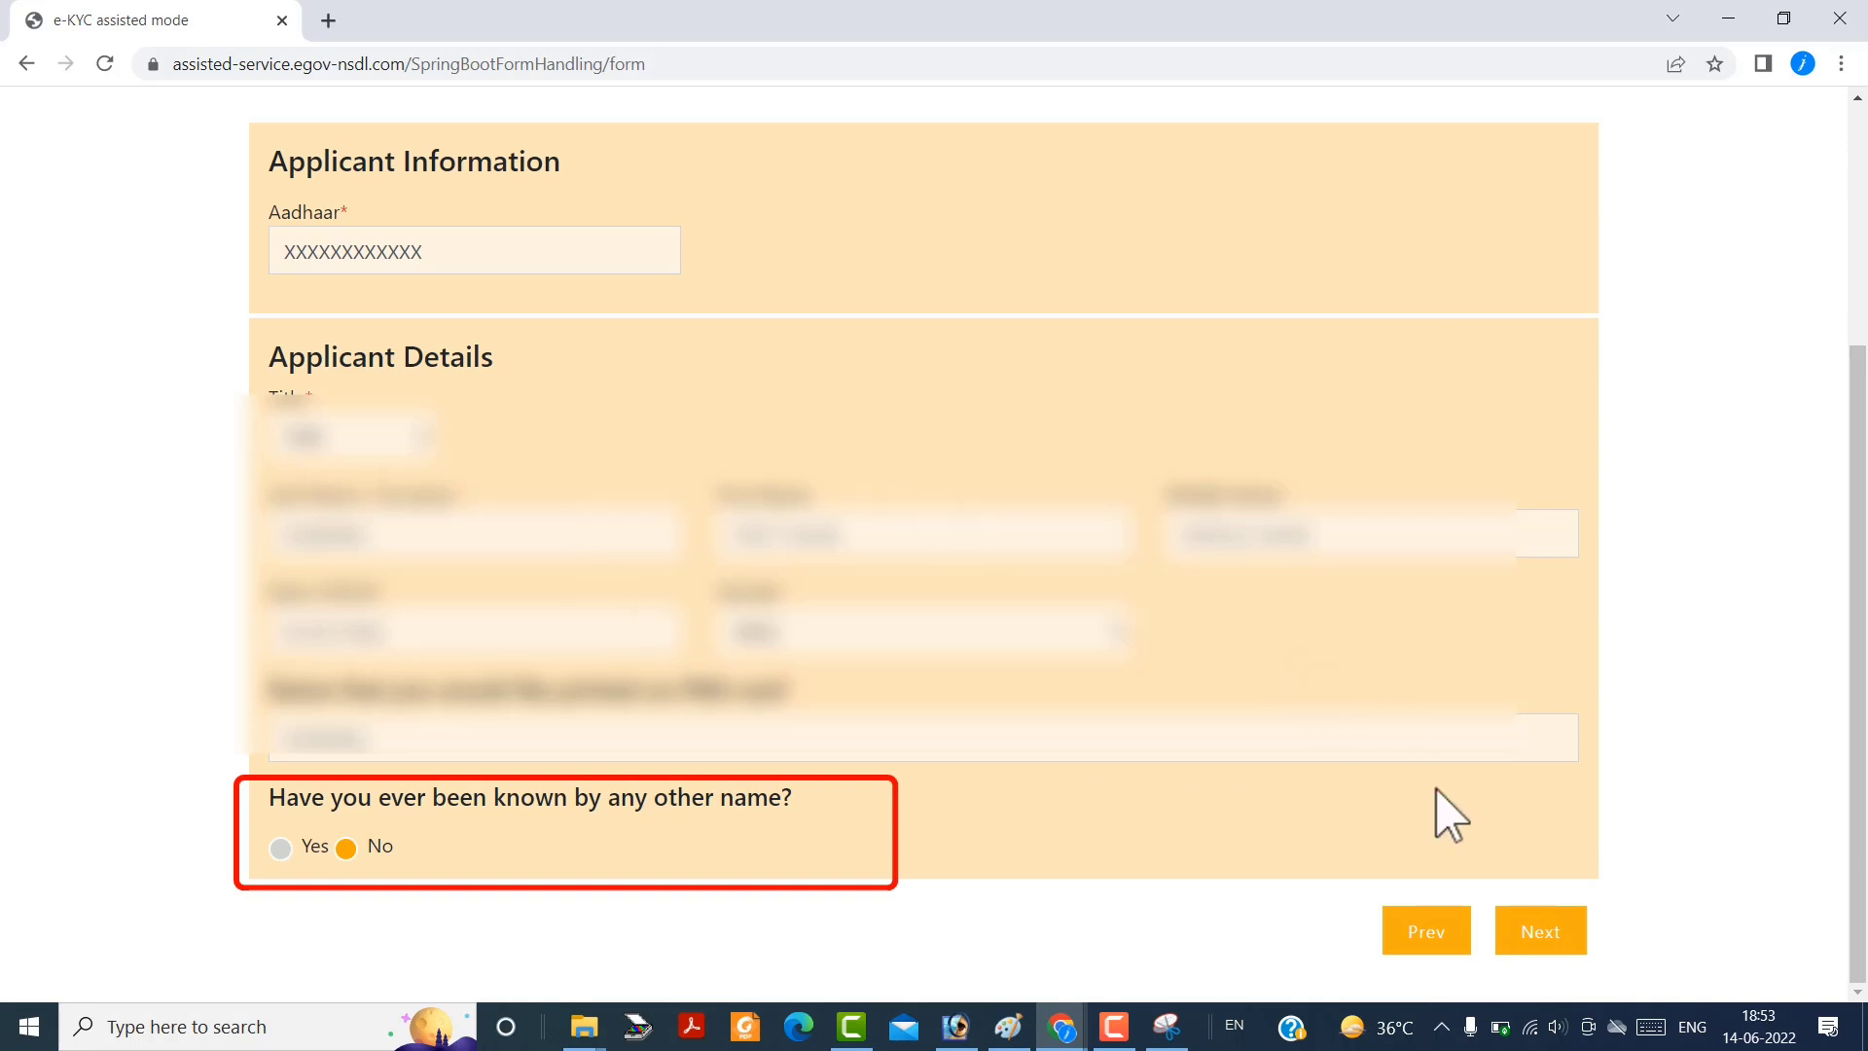
Continue from the applicant details to the parents' details and answer No to the single-parent mother question.
{"action": "left_click", "coordinate": [1535, 963]}
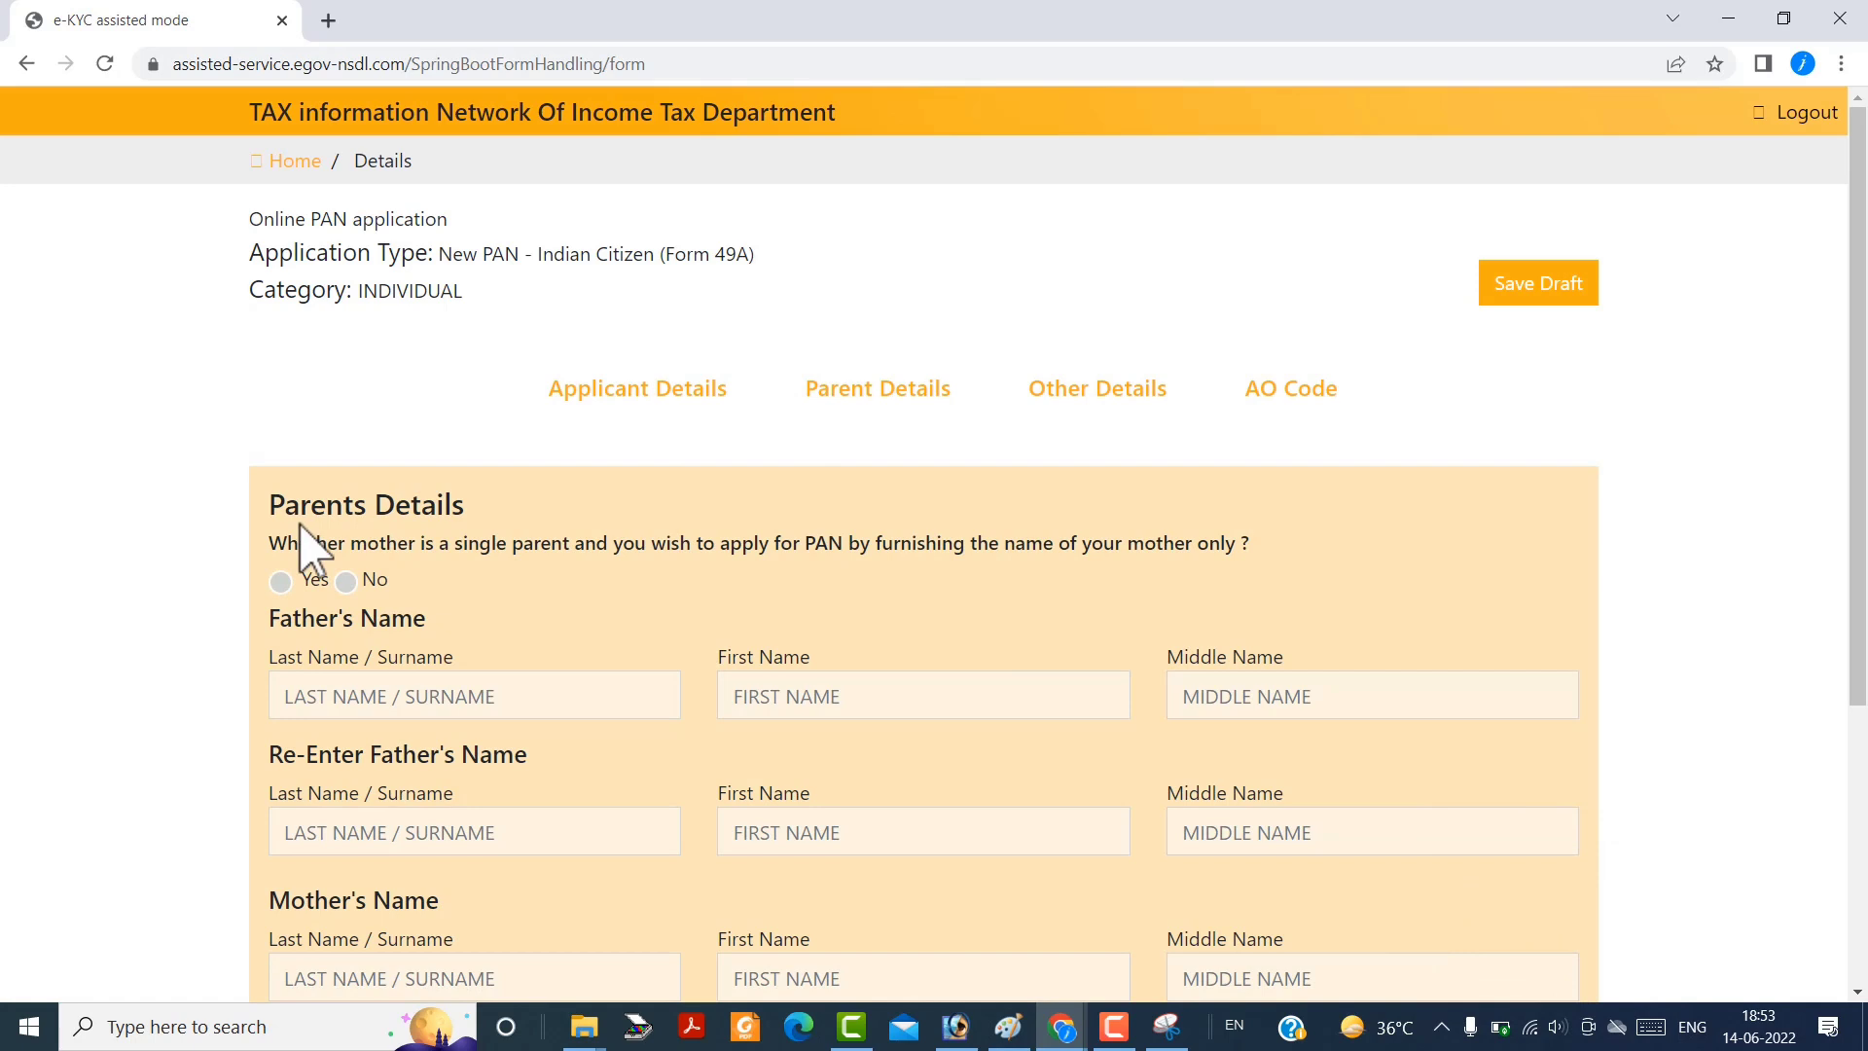
{"action": "left_click_drag", "start_coordinate": [285, 519], "coordinate": [394, 511]}
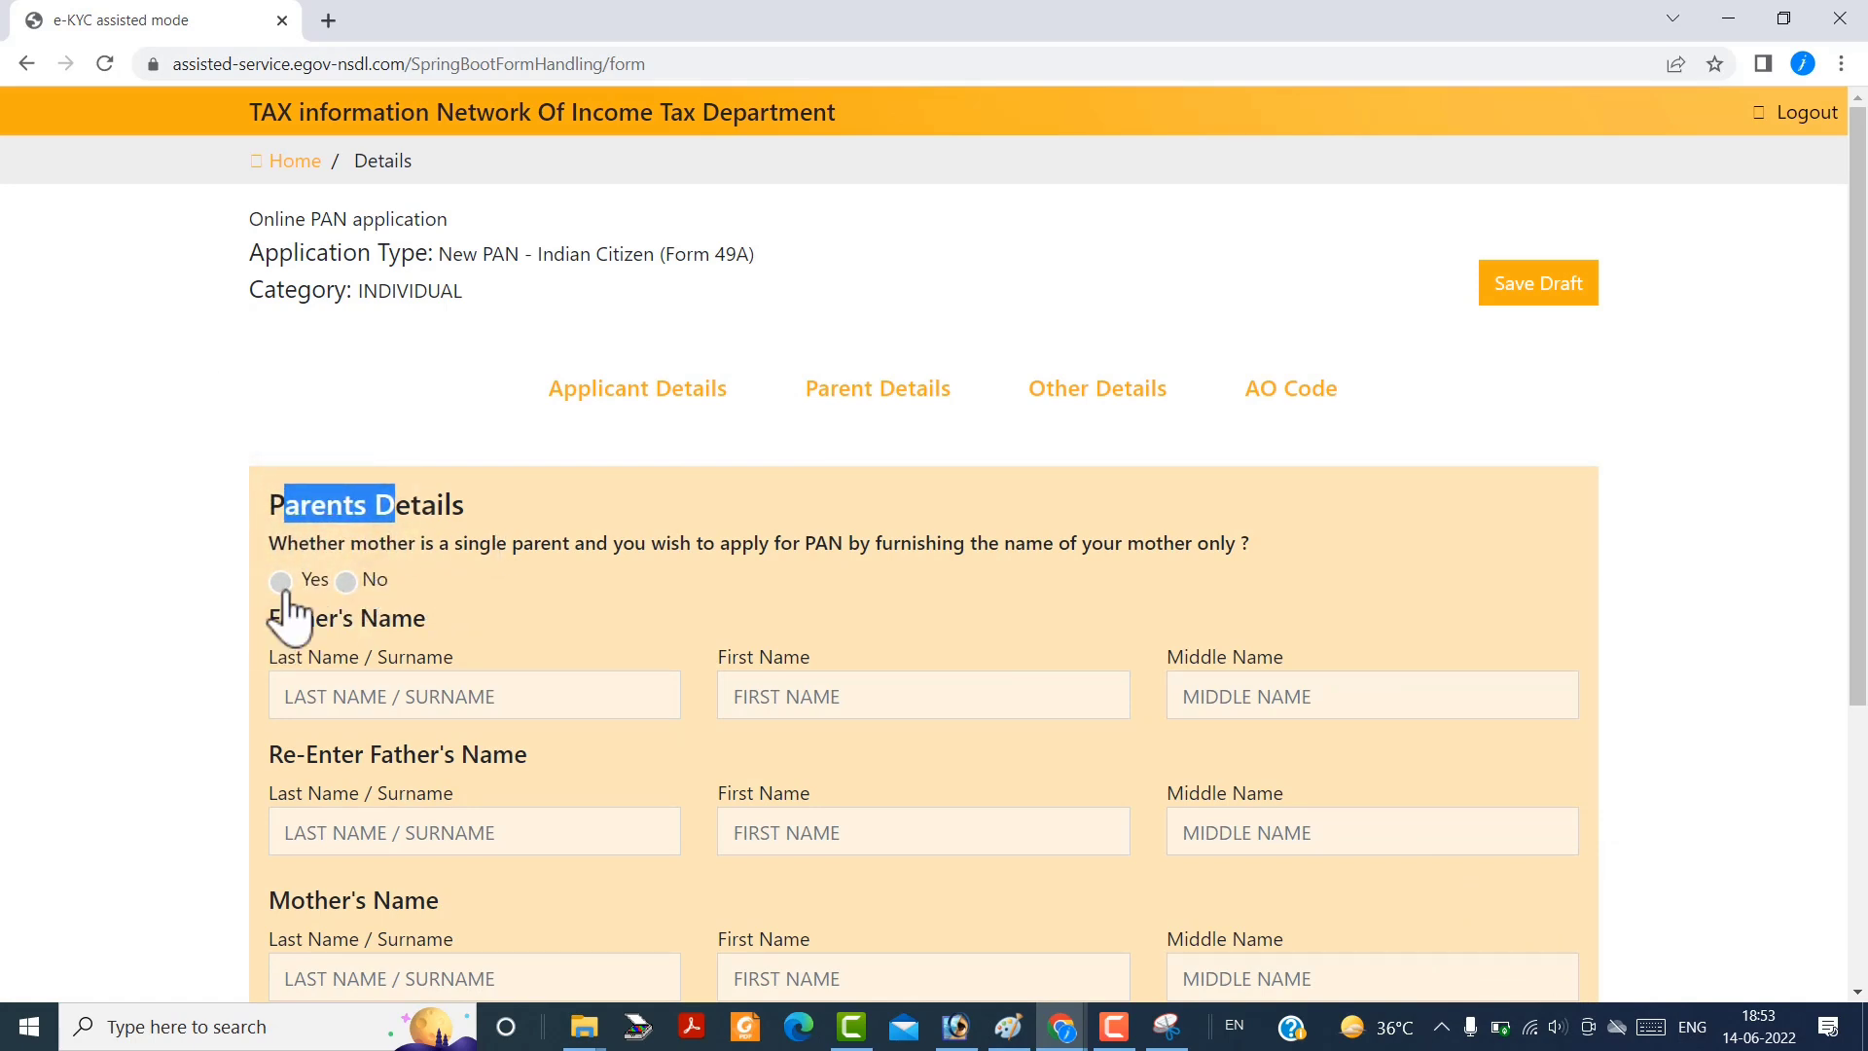
{"action": "left_click", "coordinate": [346, 583]}
Go through the father's and mother's name fields and continue with the father's name selected for printing on the PAN card.
{"action": "left_click", "coordinate": [466, 713]}
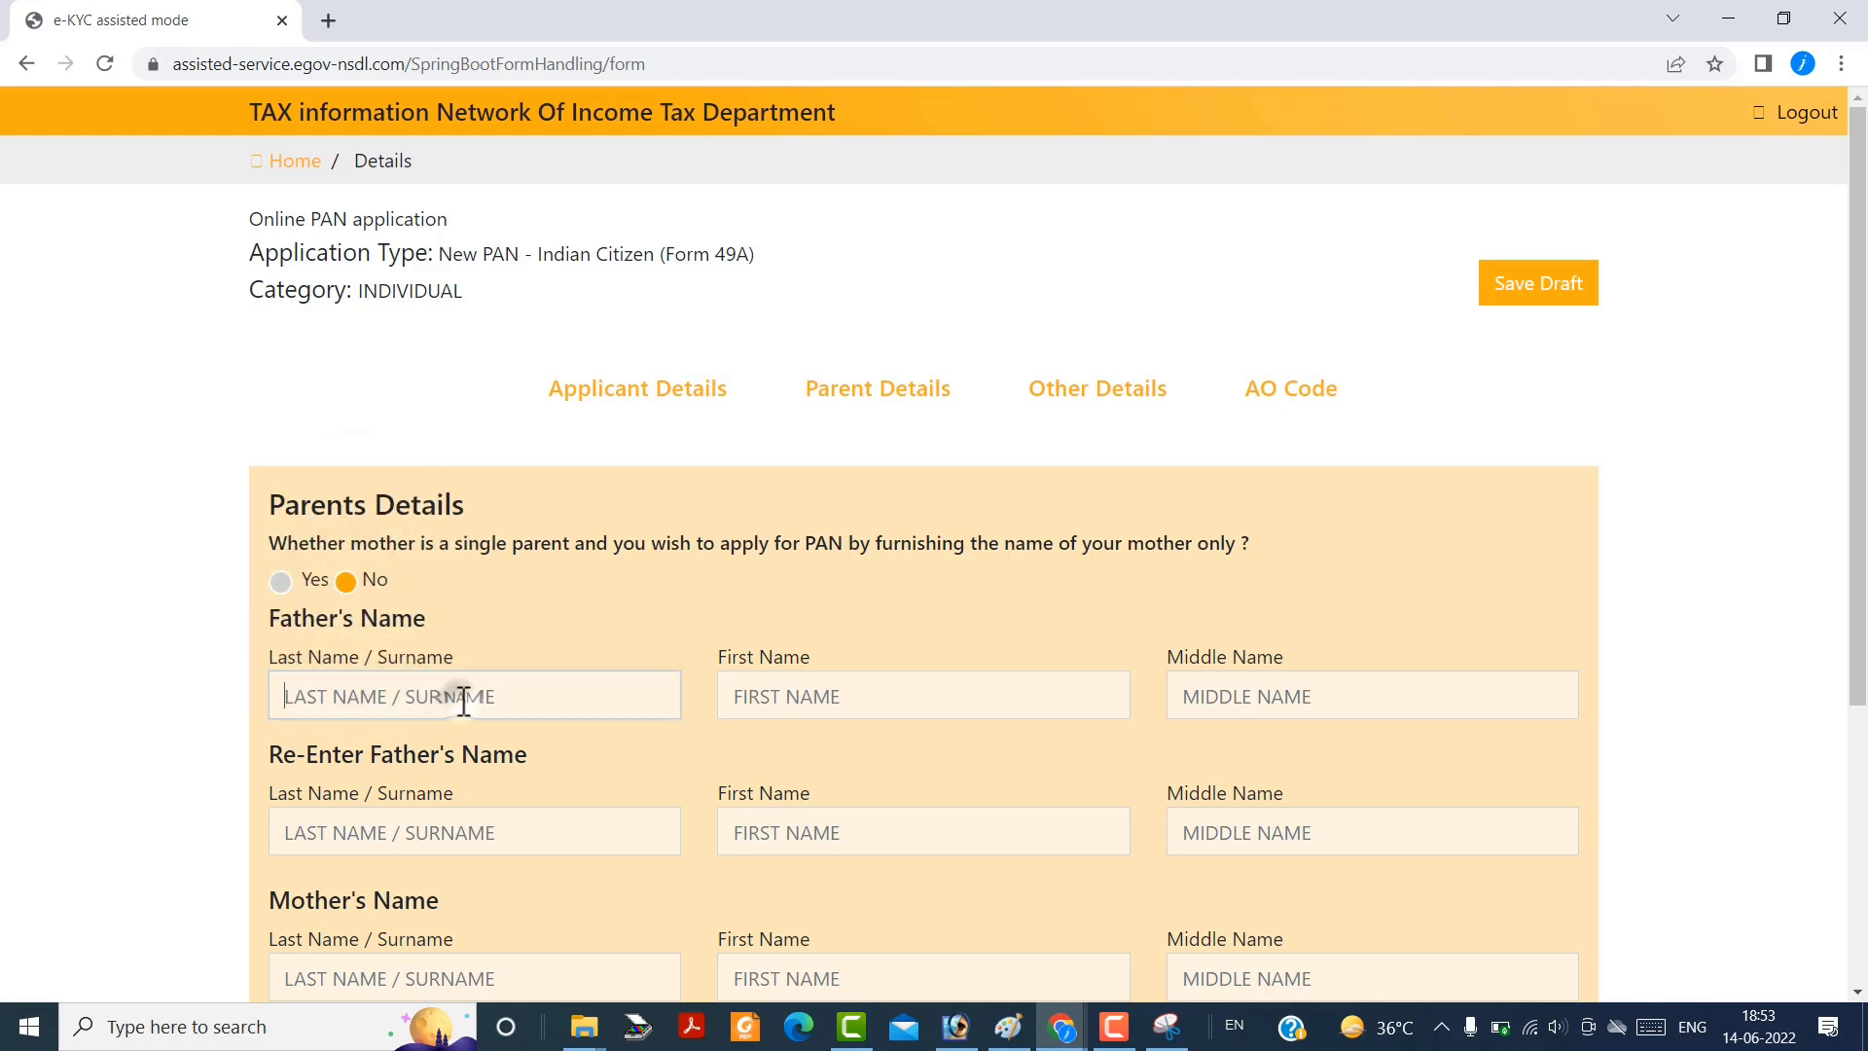
{"action": "left_click", "coordinate": [835, 702]}
{"action": "left_click", "coordinate": [1228, 710]}
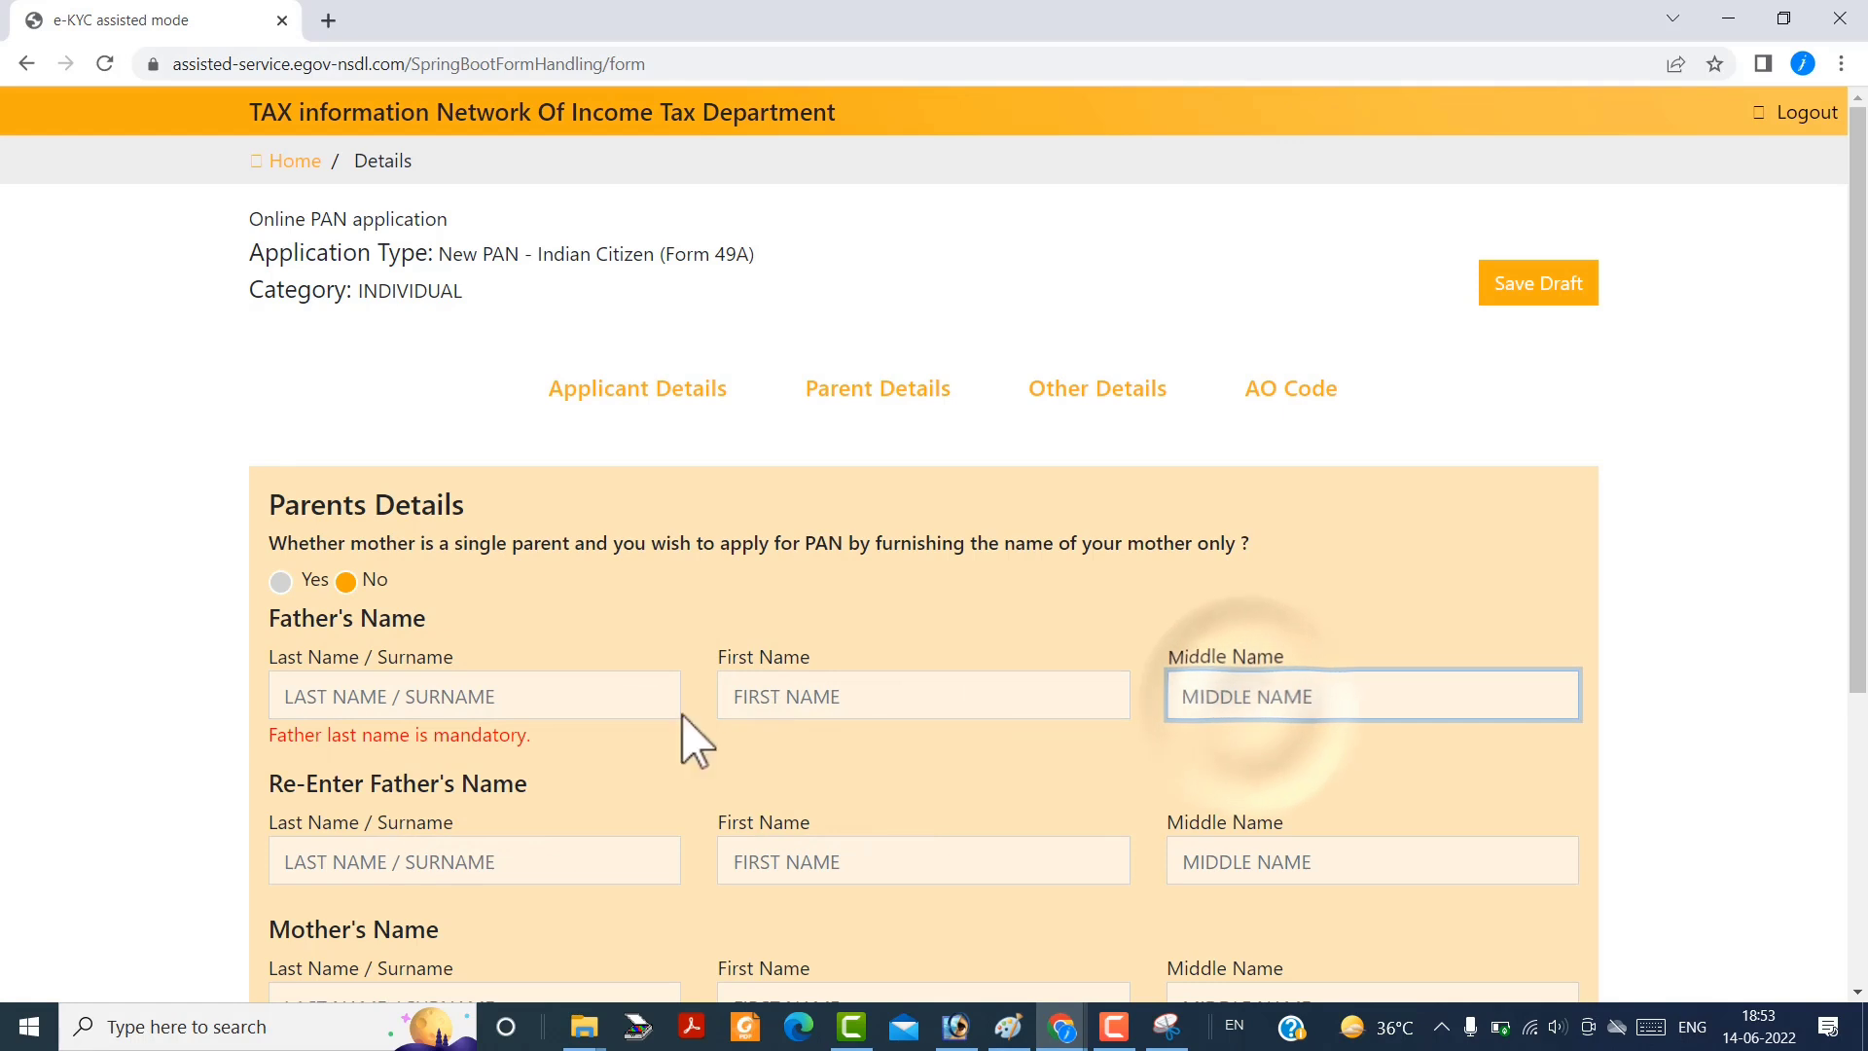
{"action": "left_click", "coordinate": [524, 703]}
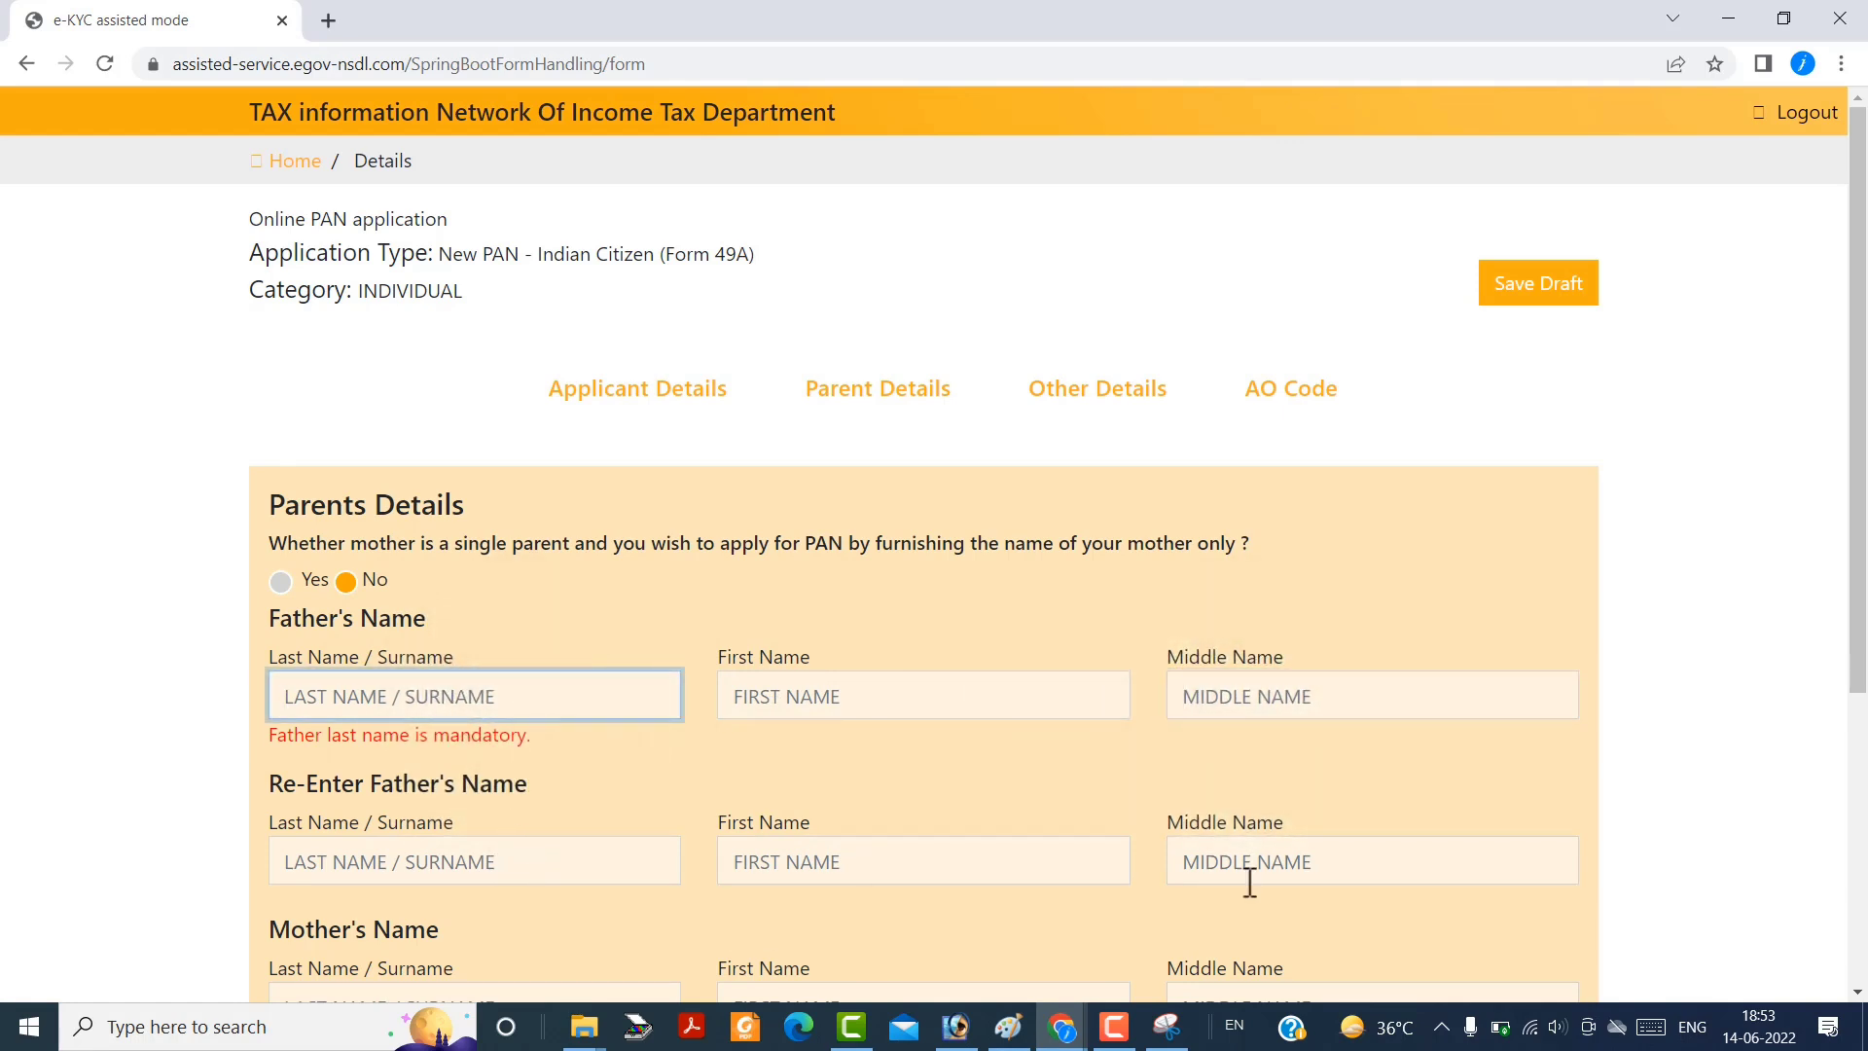
{"action": "scroll", "coordinate": [676, 838], "scroll_direction": "down", "scroll_amount": 3}
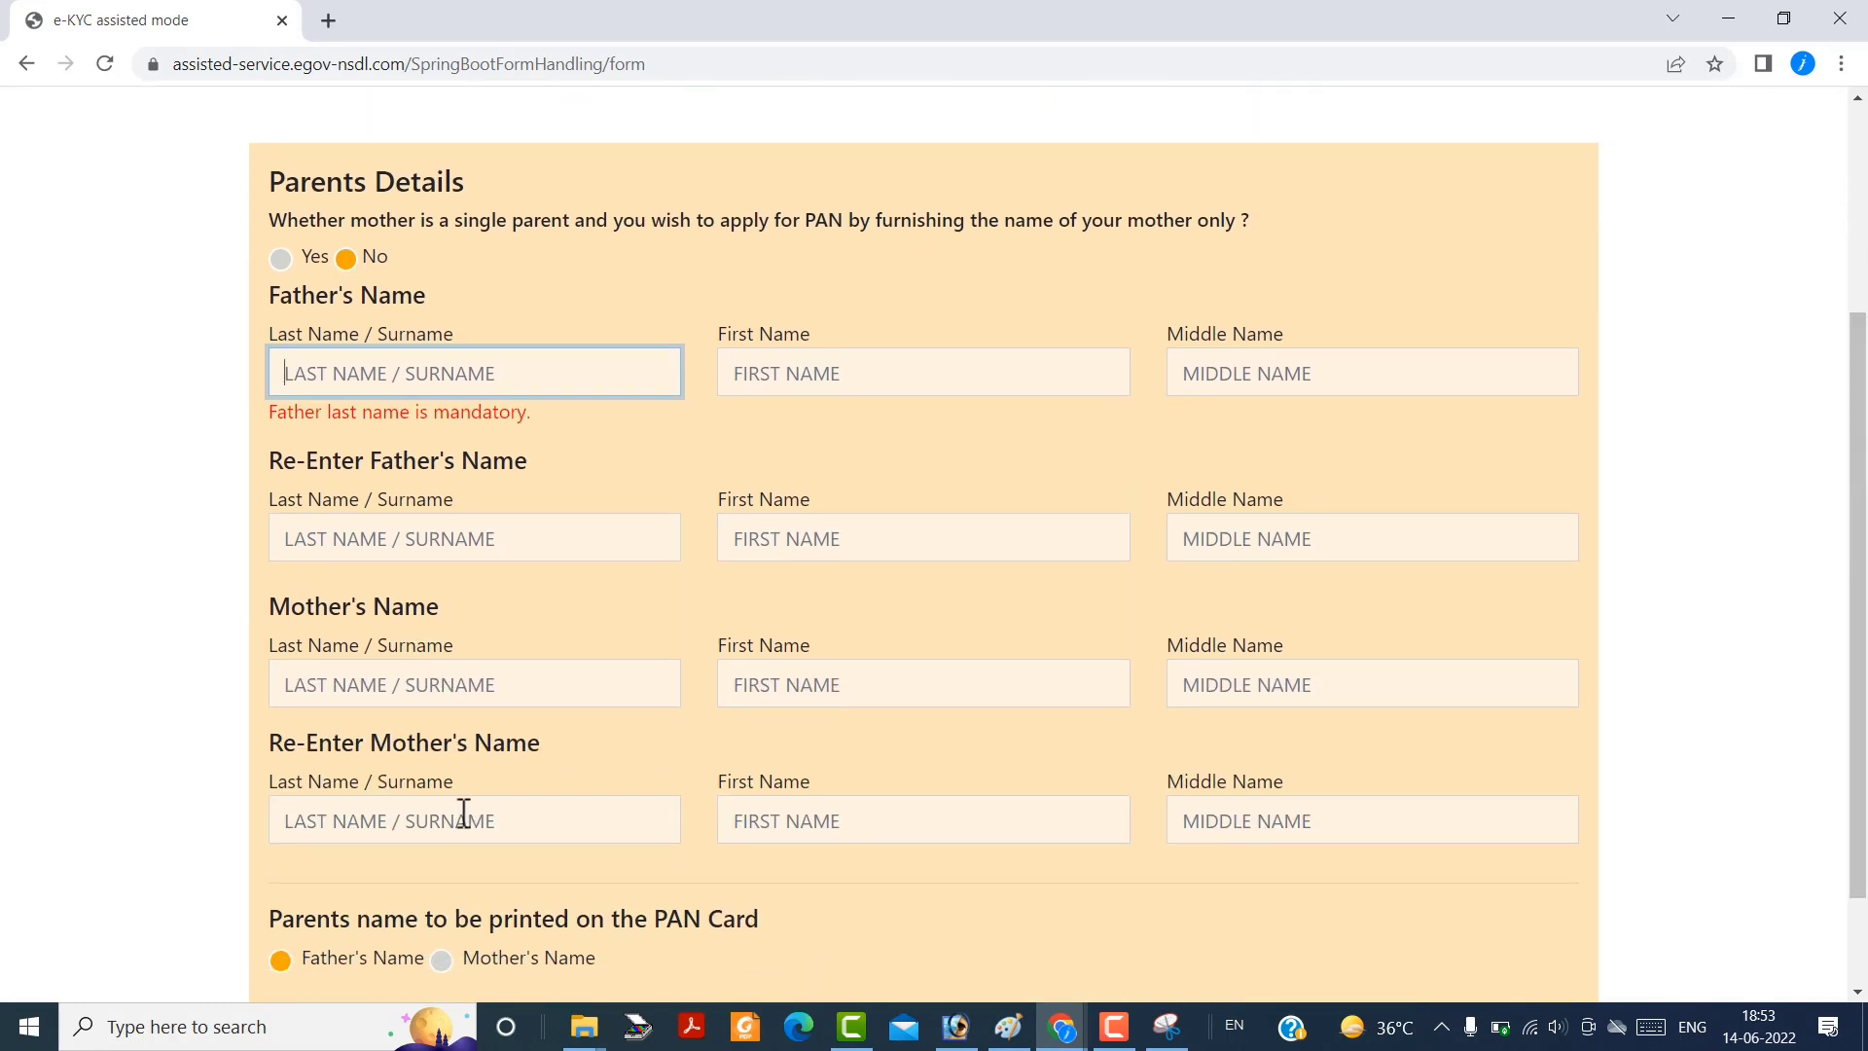
{"action": "left_click", "coordinate": [520, 698]}
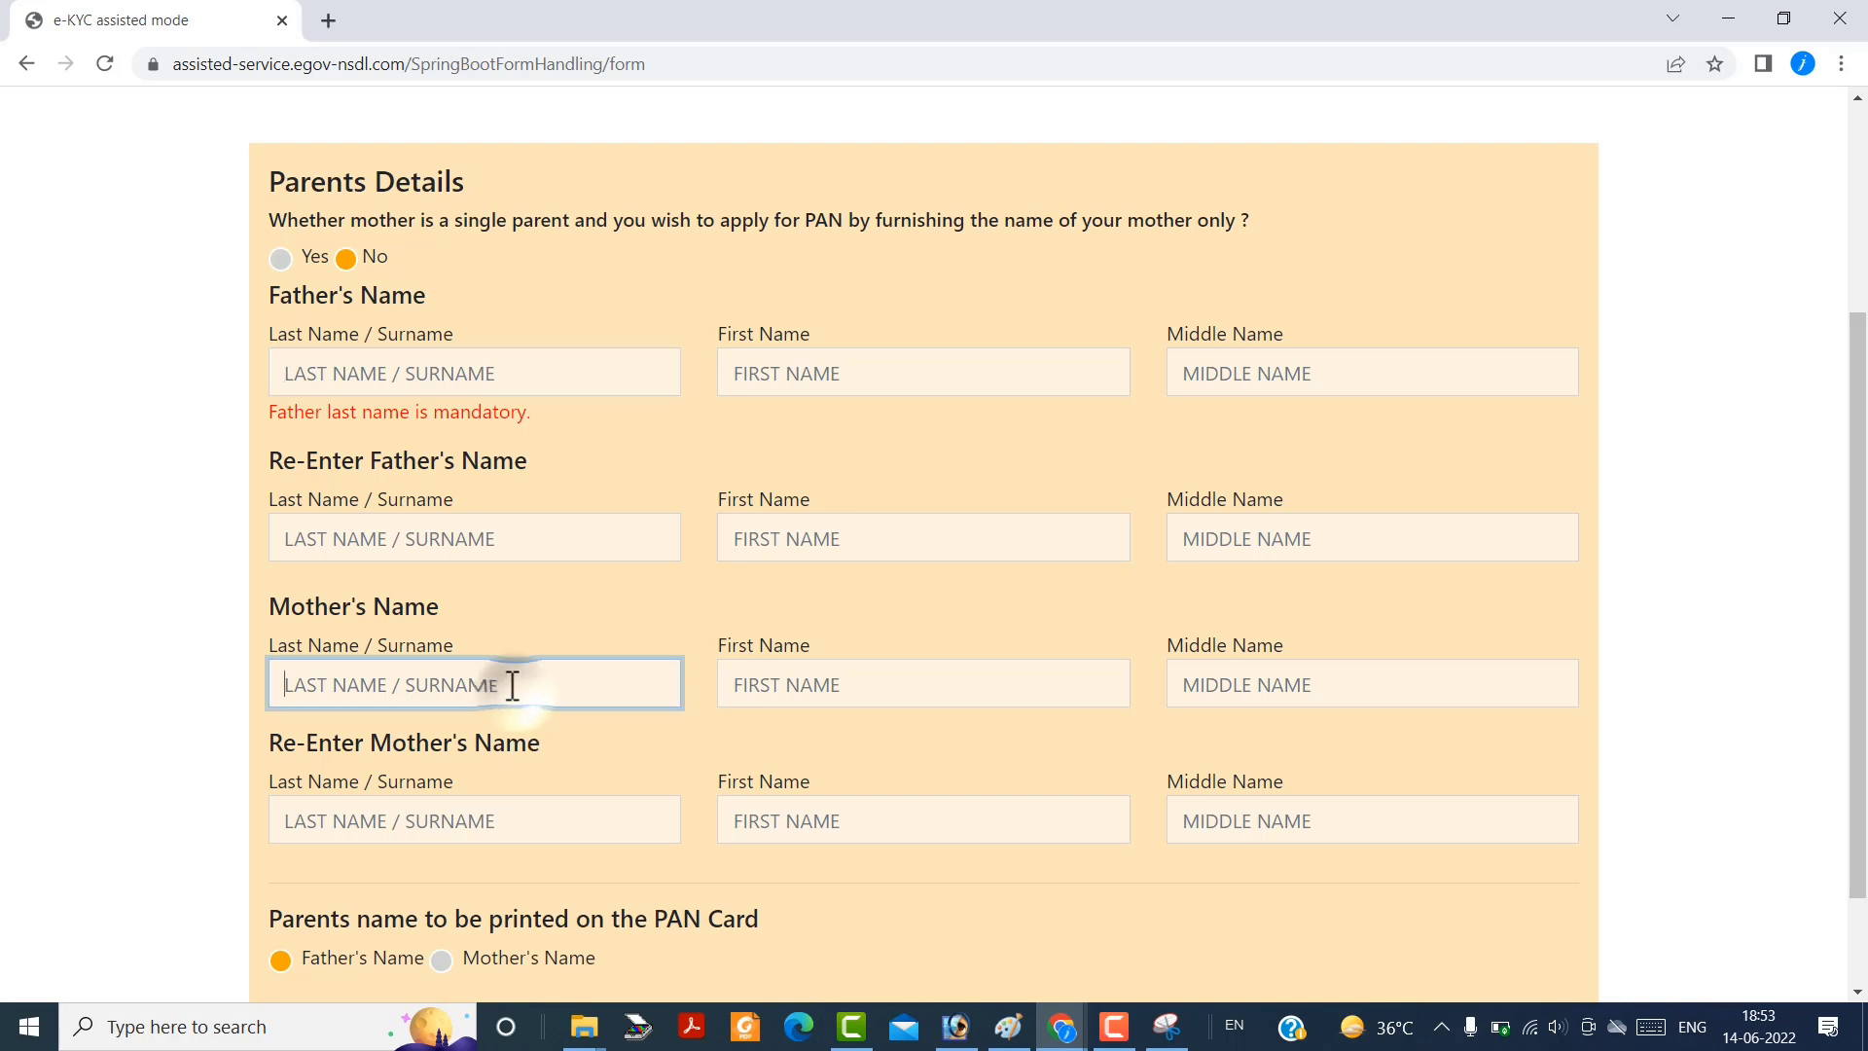
{"action": "scroll", "coordinate": [514, 897], "scroll_direction": "down", "scroll_amount": 2}
{"action": "left_click_drag", "start_coordinate": [265, 790], "coordinate": [797, 818]}
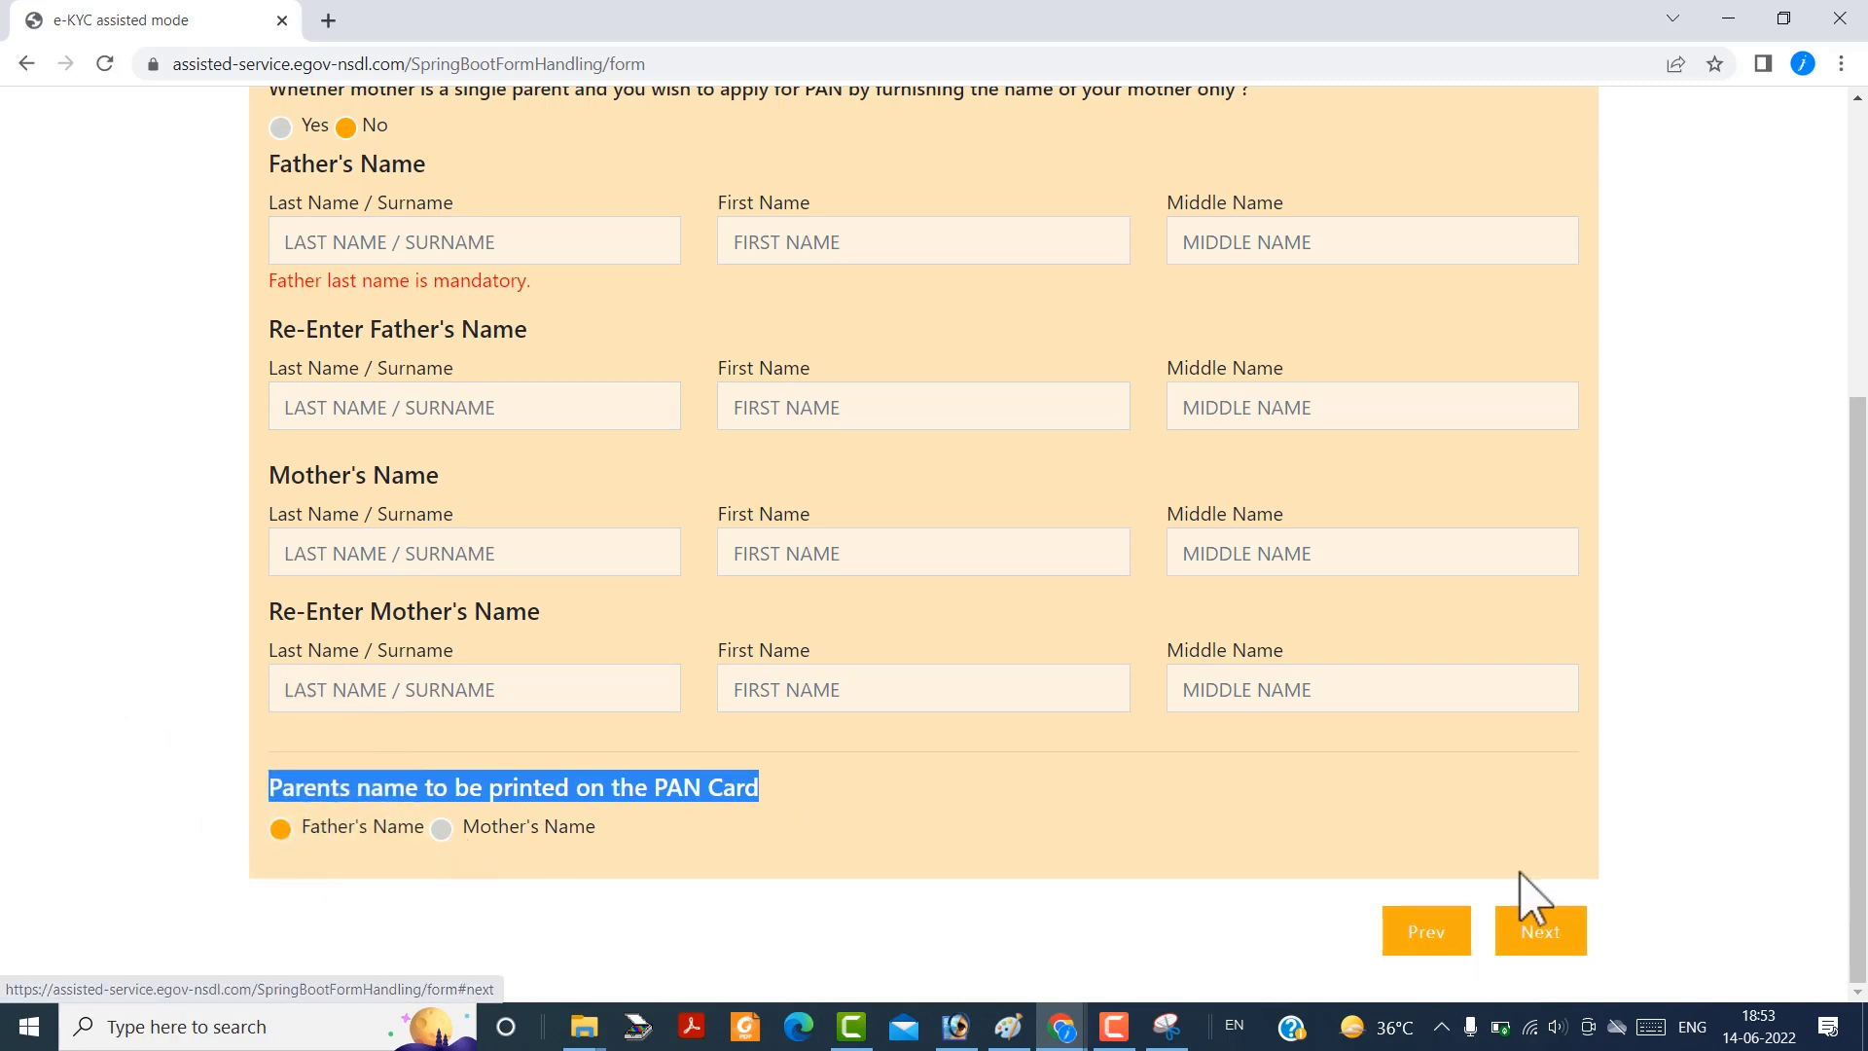
{"action": "left_click", "coordinate": [1540, 945]}
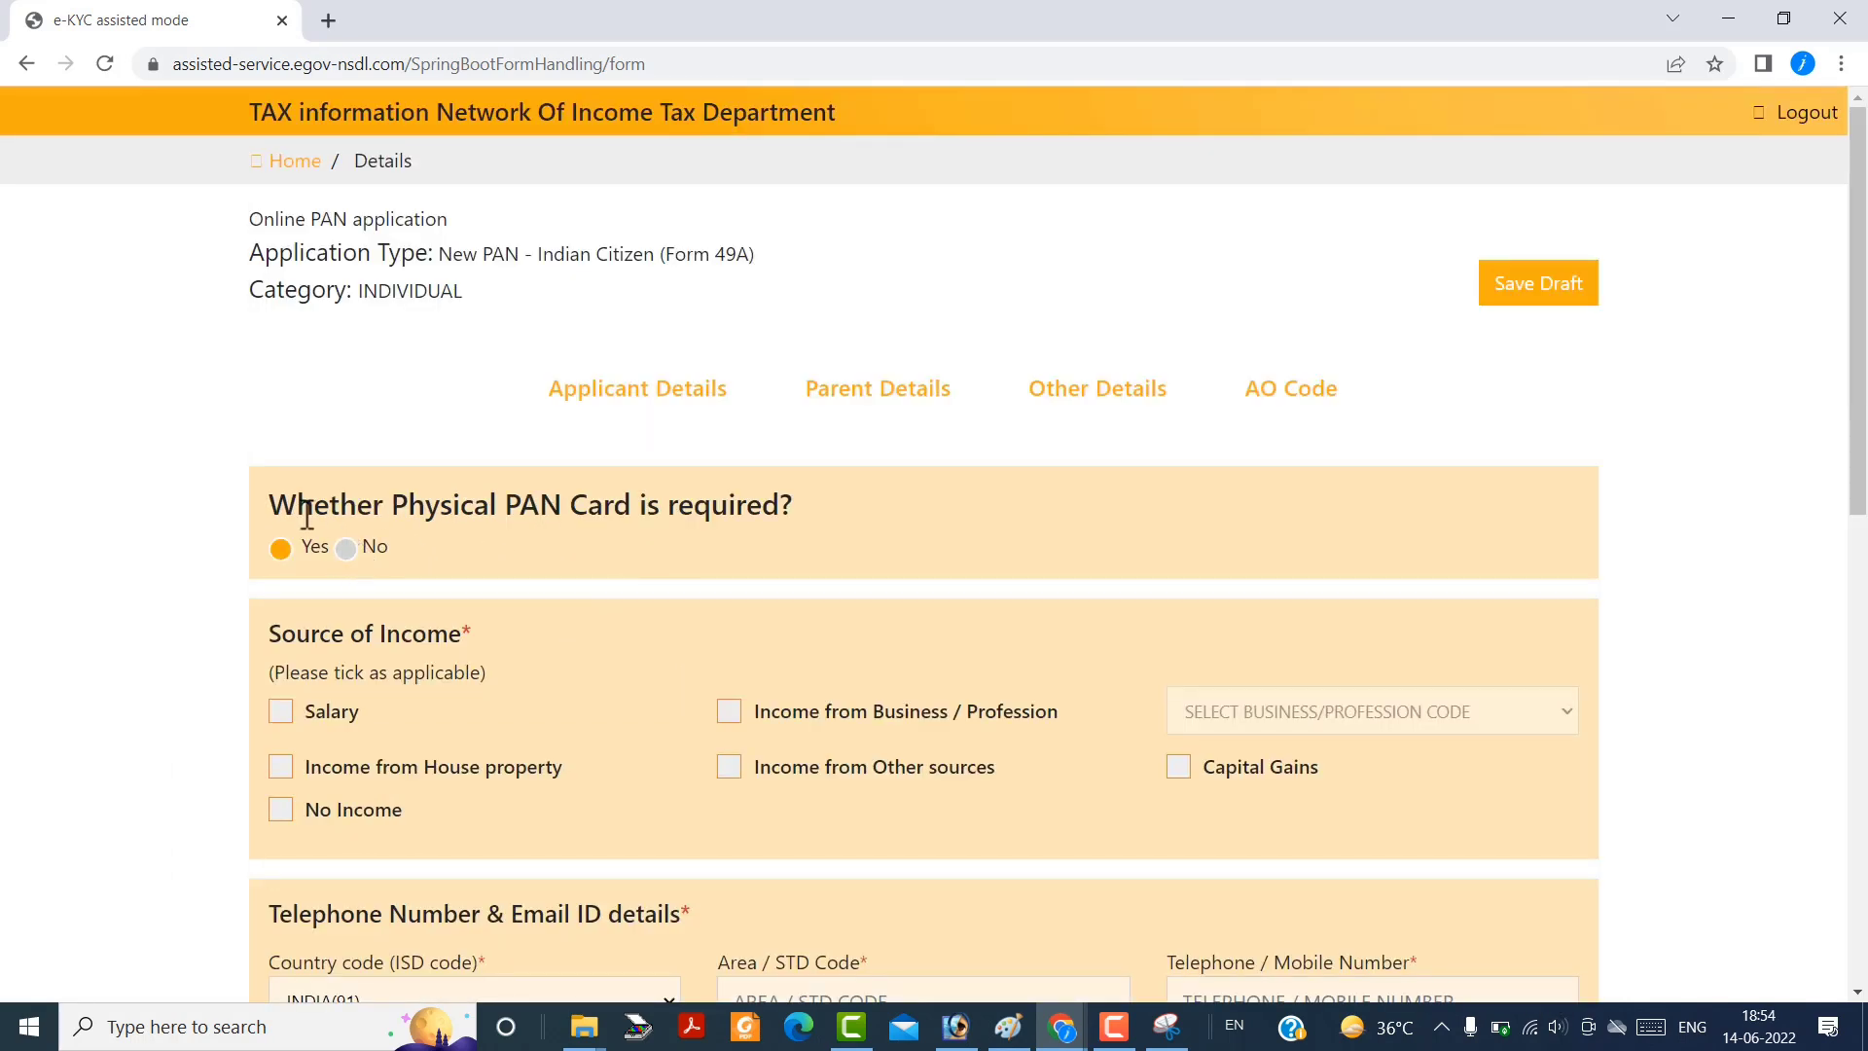
Keep Yes for the physical PAN card and choose Income from Other sources as the source of income.
{"action": "left_click_drag", "start_coordinate": [277, 503], "coordinate": [867, 530]}
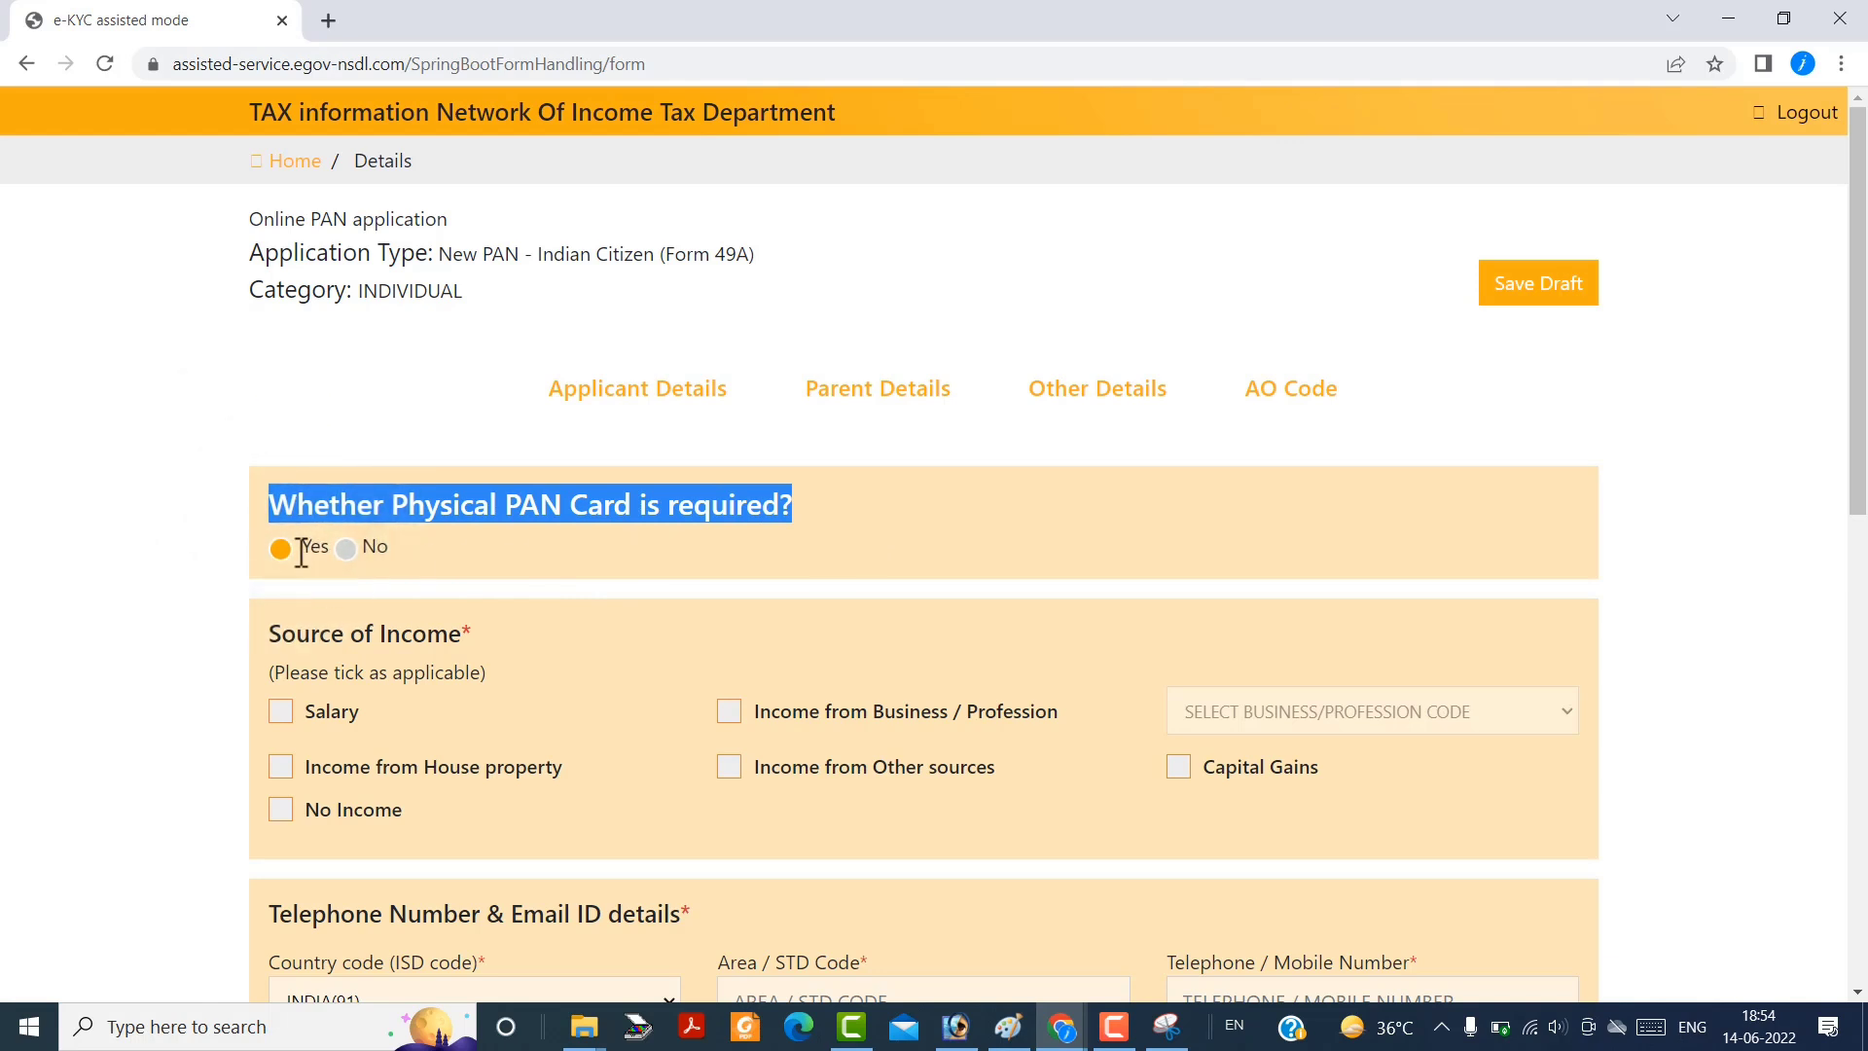
{"action": "left_click_drag", "start_coordinate": [269, 631], "coordinate": [429, 633]}
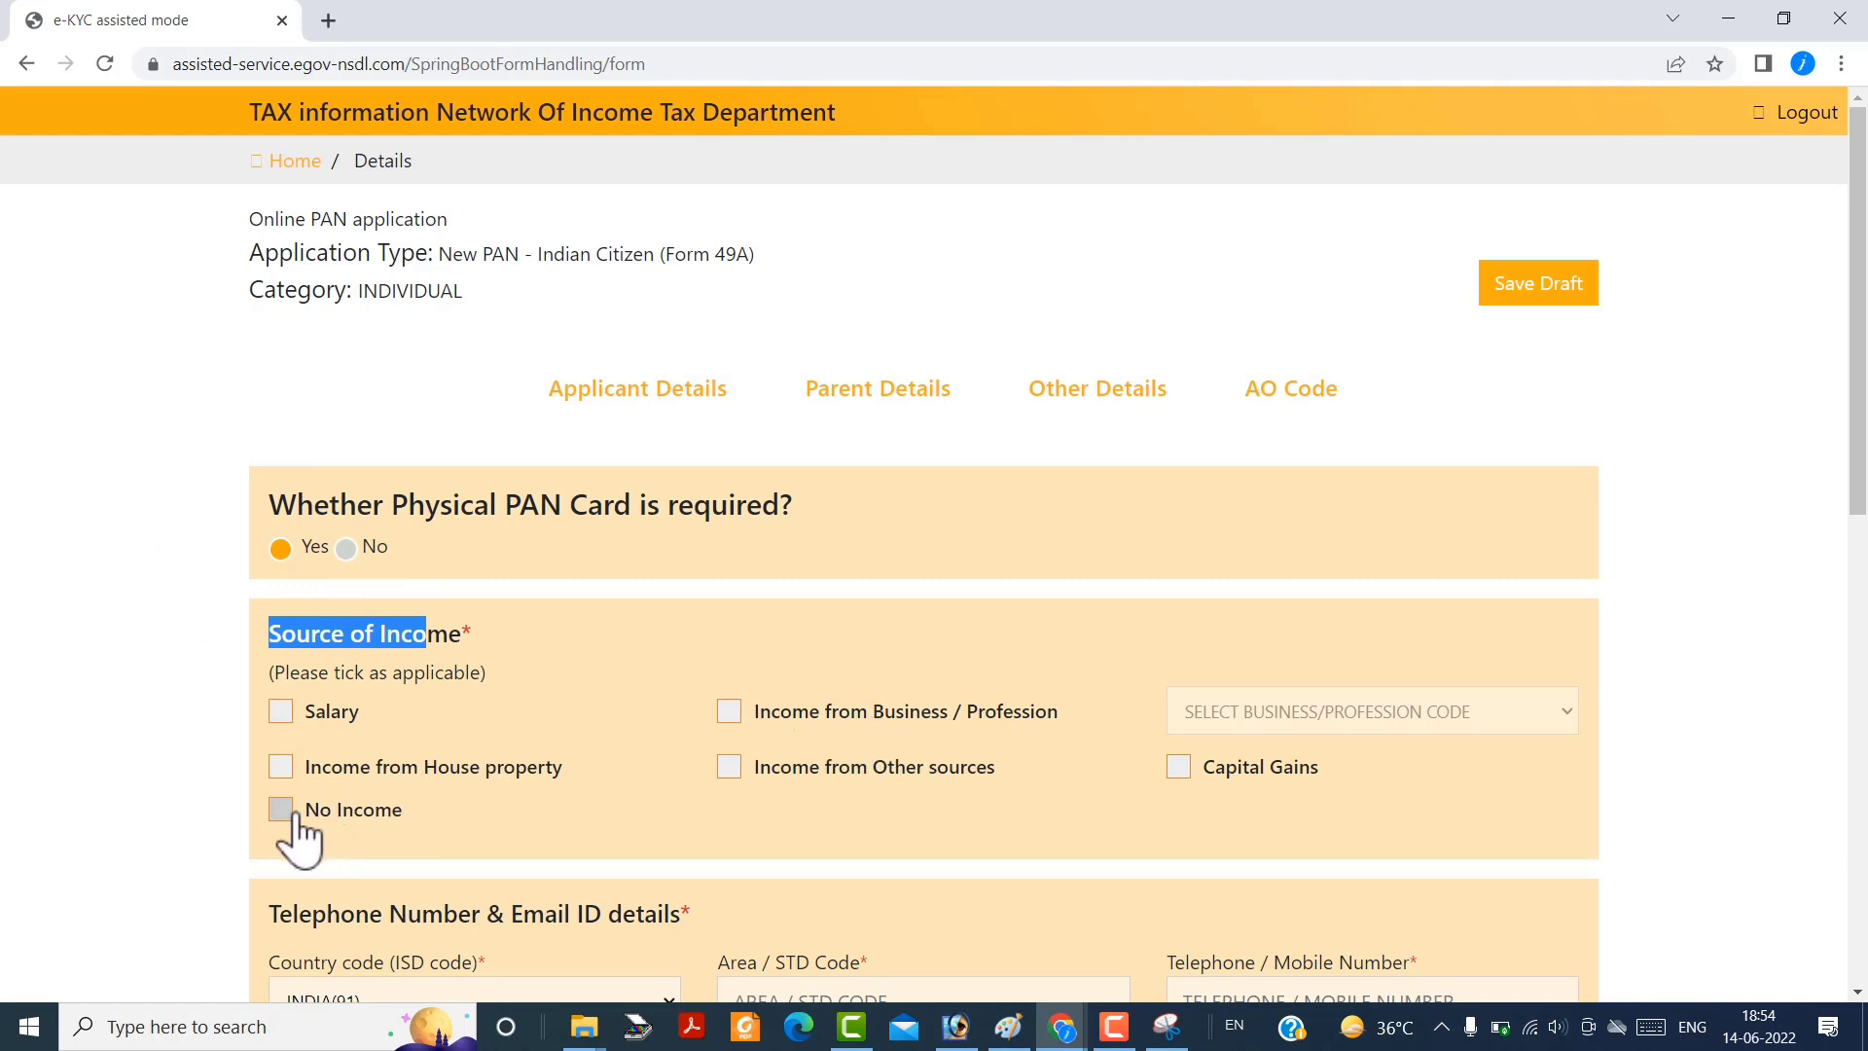
{"action": "left_click", "coordinate": [730, 768]}
Set the area / STD code to 91 in the telephone details and go to the mobile number field.
{"action": "scroll", "coordinate": [542, 241], "scroll_direction": "down", "scroll_amount": 8}
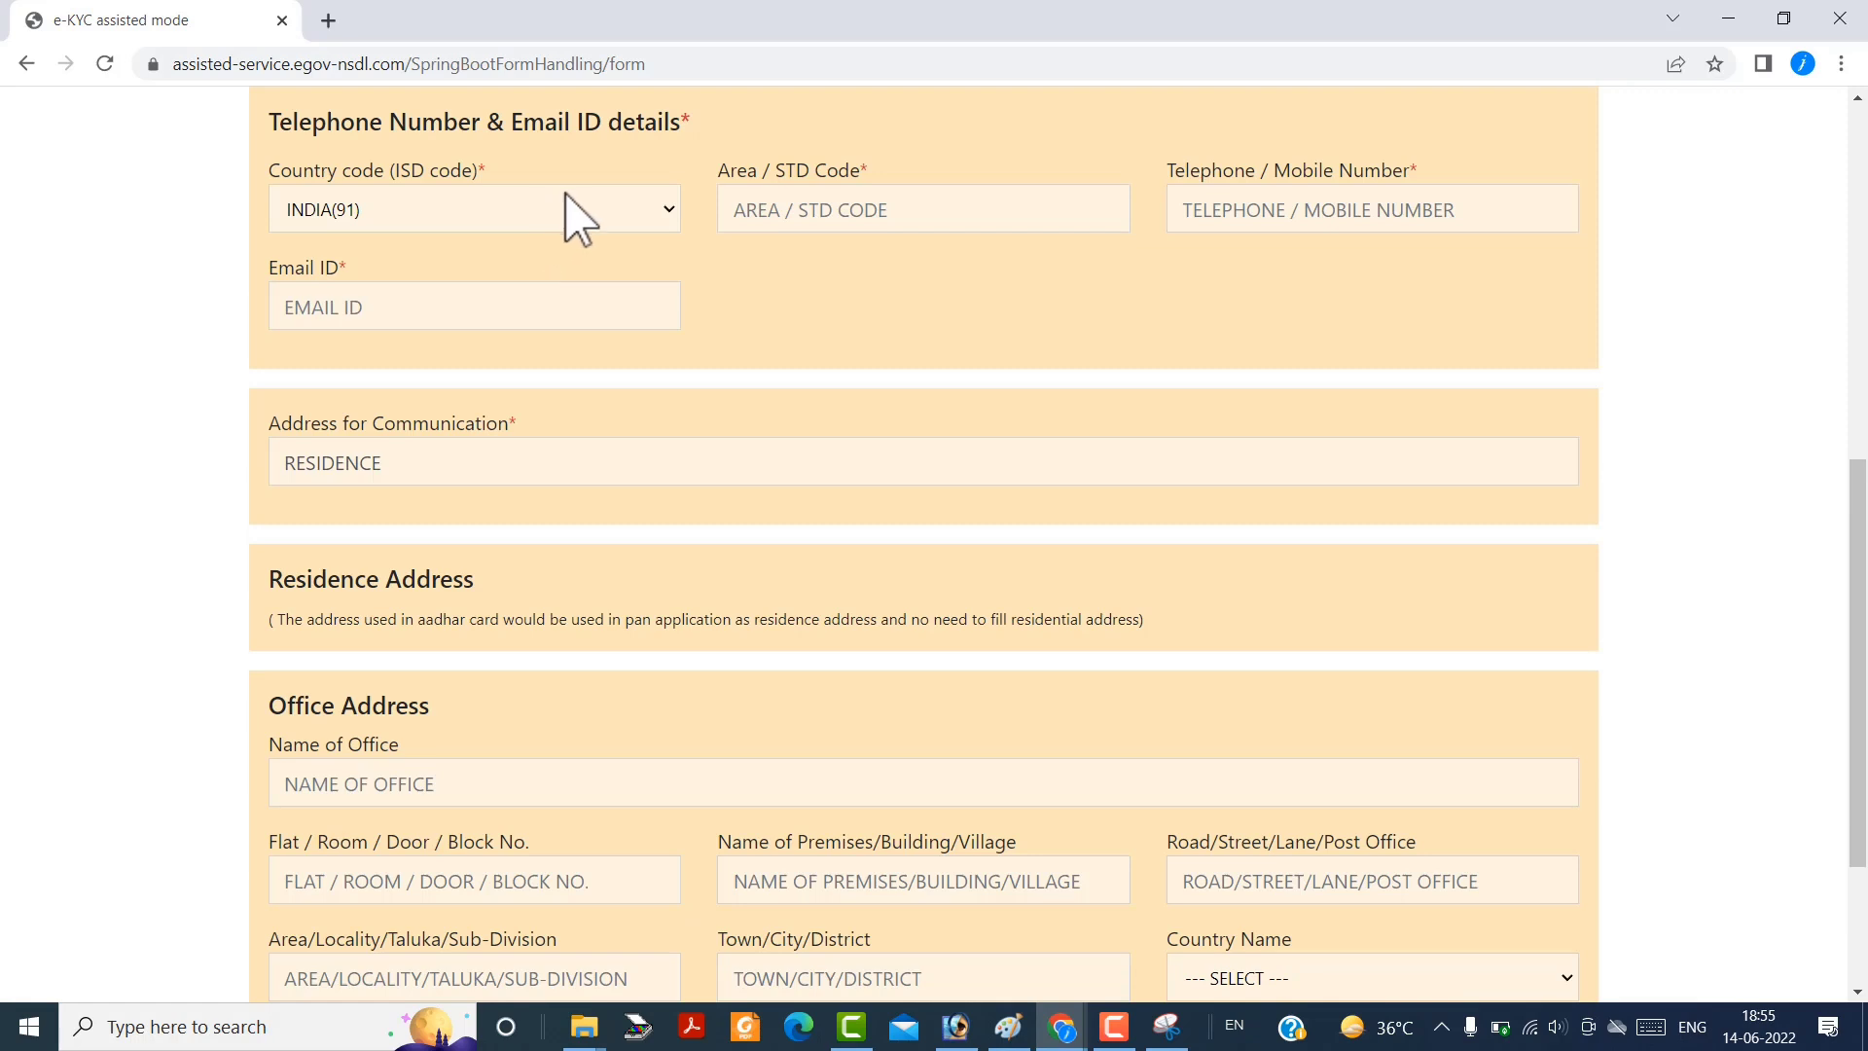
{"action": "left_click", "coordinate": [860, 202]}
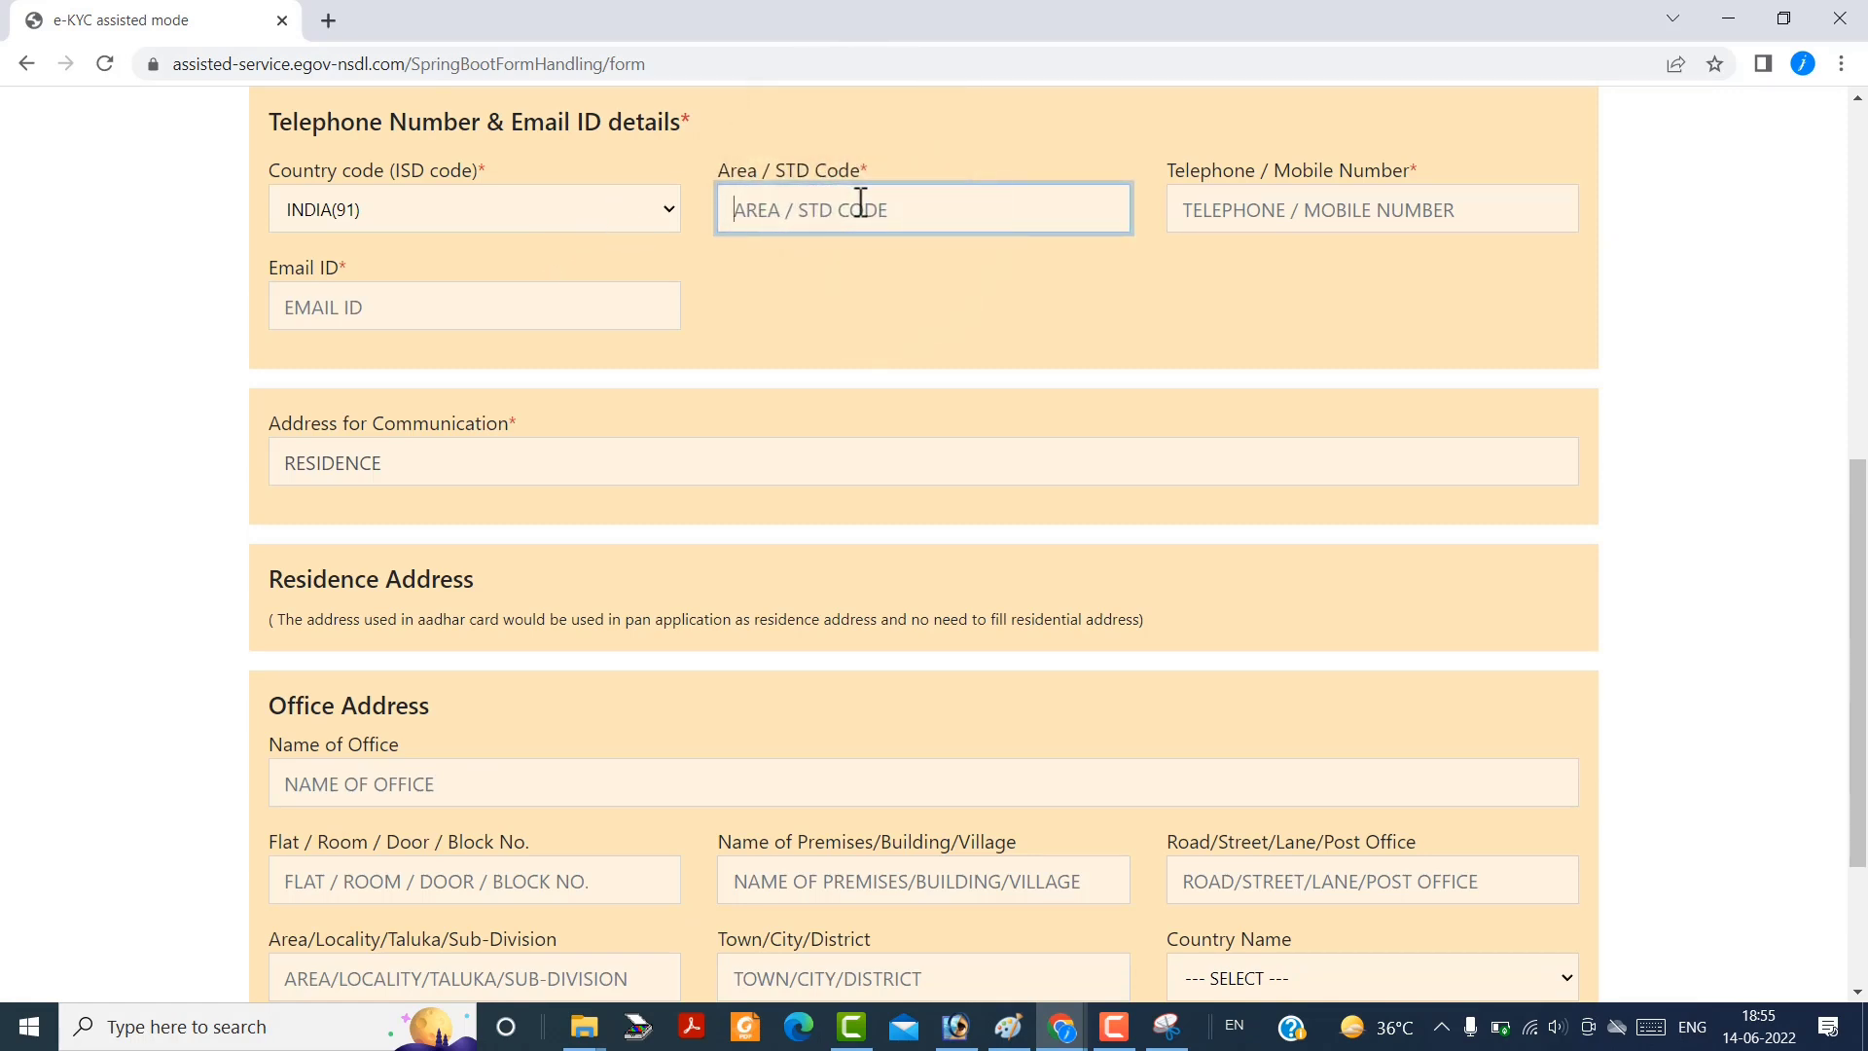
{"action": "type", "text": "91"}
{"action": "left_click", "coordinate": [1268, 205]}
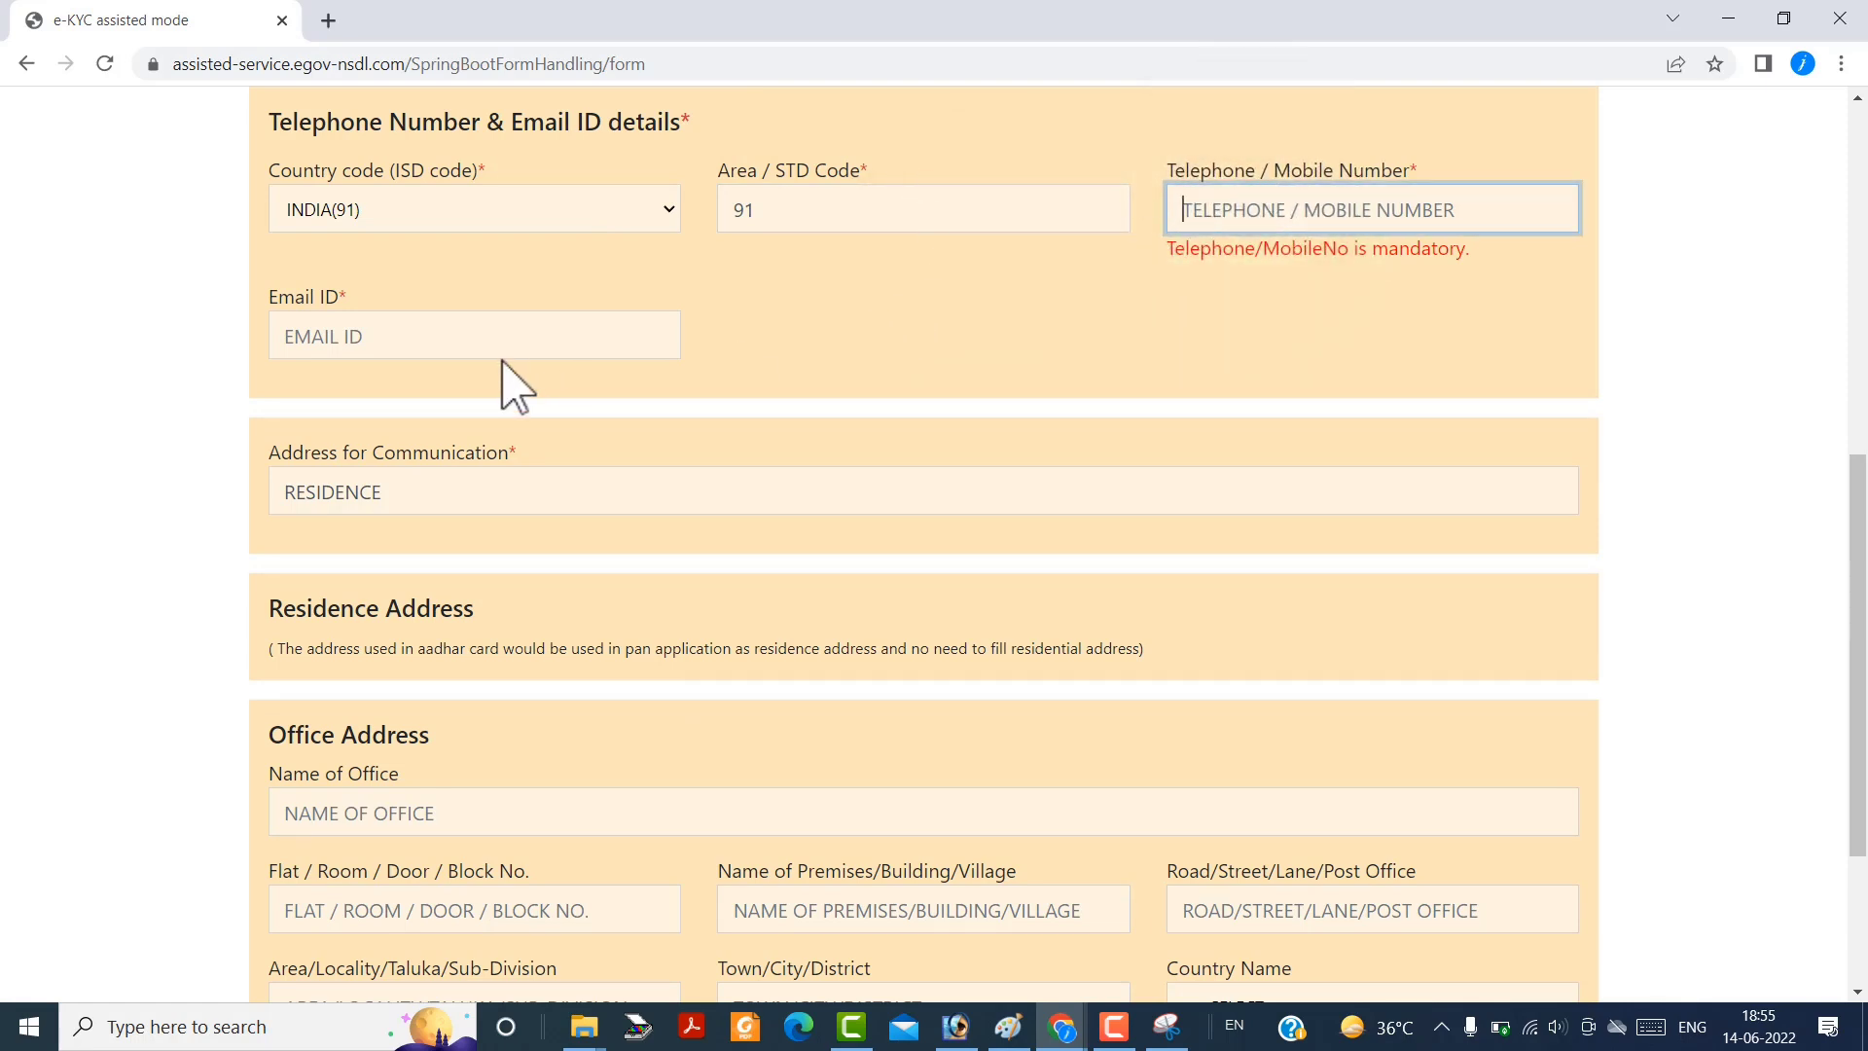
Keep Residence as the address for communication, leave the office address blank and continue to the AO code details.
{"action": "left_click", "coordinate": [458, 487]}
{"action": "left_click", "coordinate": [451, 807]}
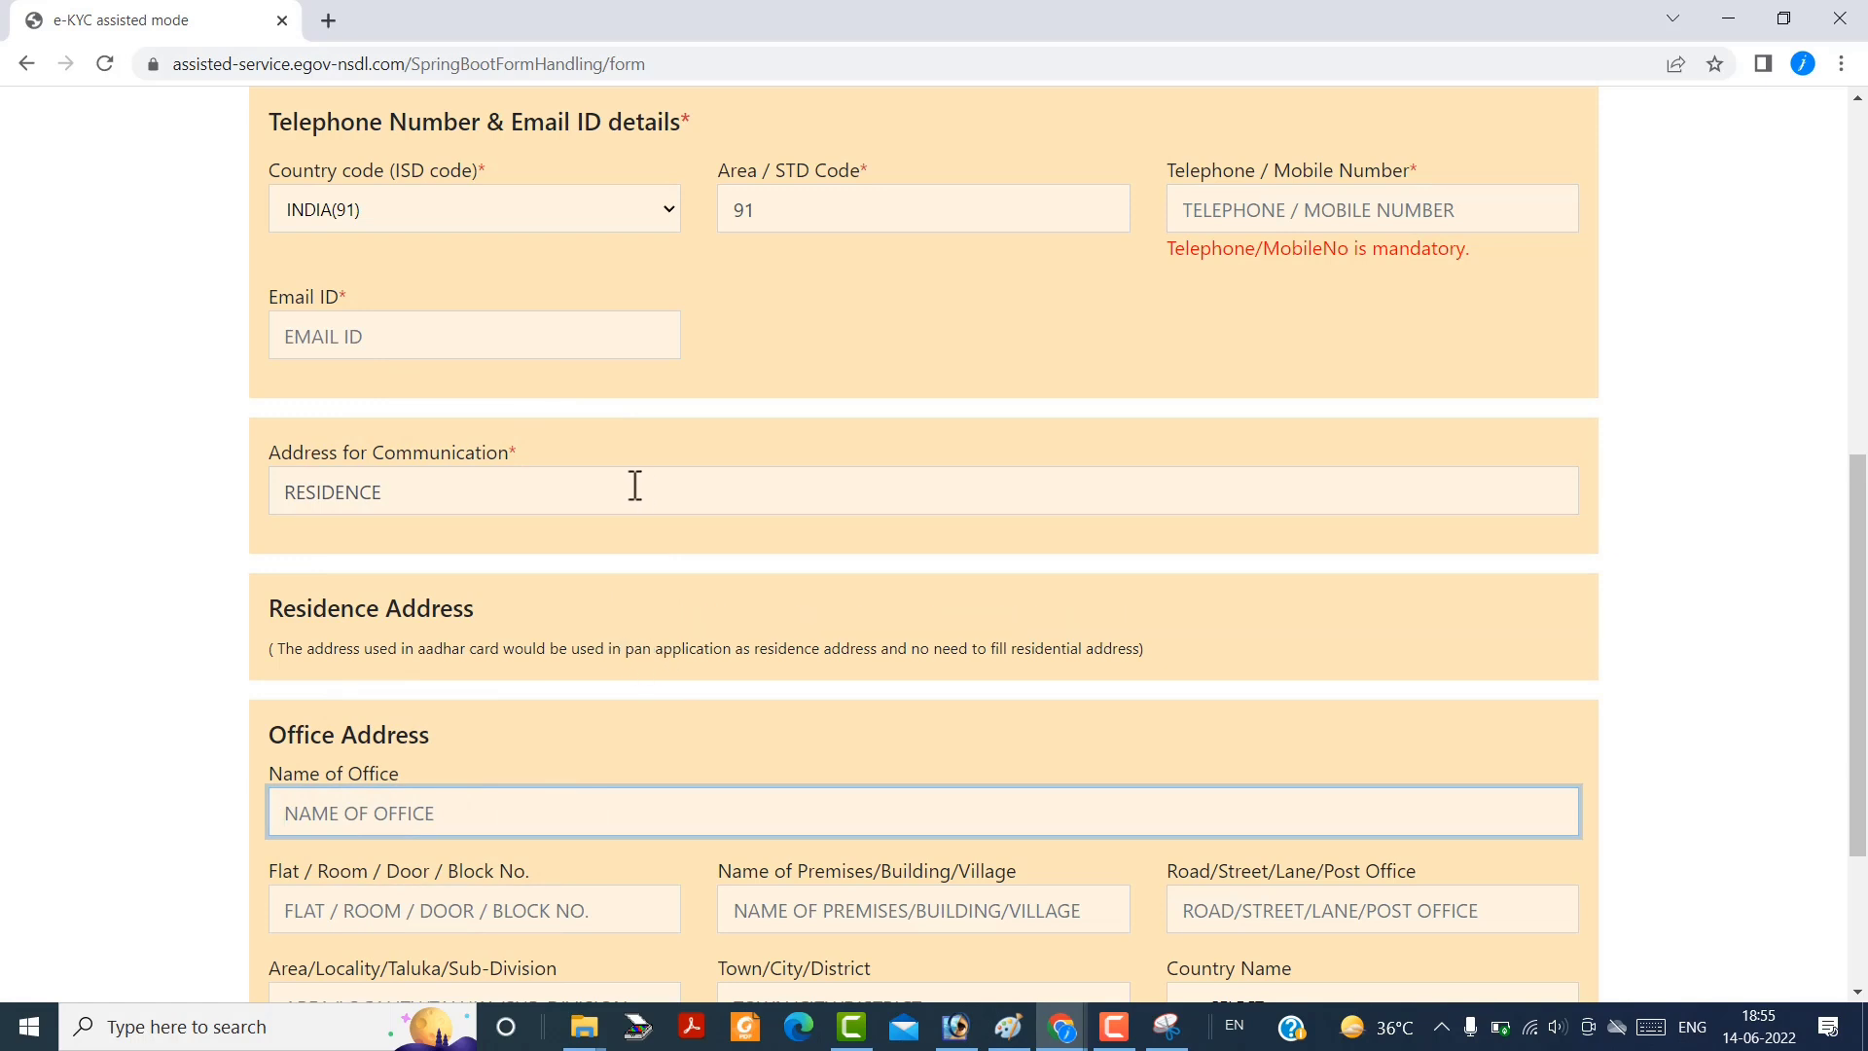
{"action": "scroll", "coordinate": [634, 485], "scroll_direction": "down", "scroll_amount": 3}
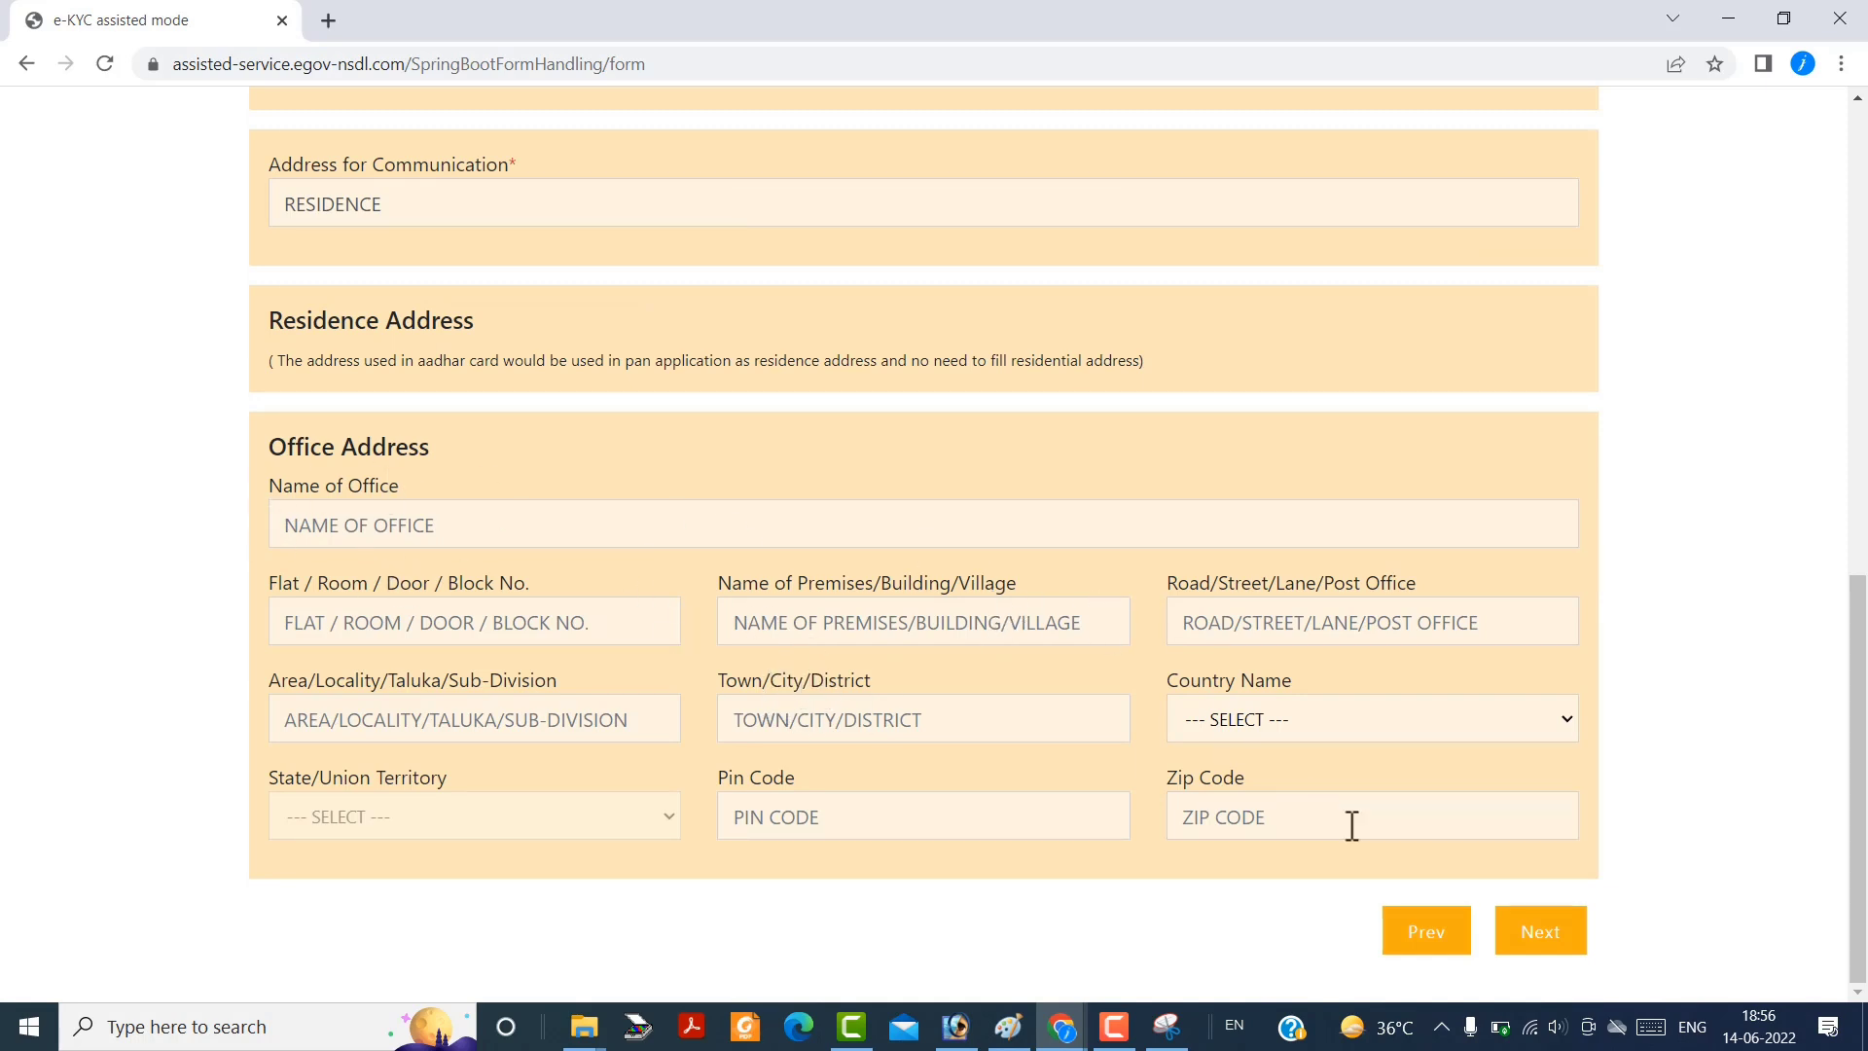
{"action": "left_click", "coordinate": [1547, 942]}
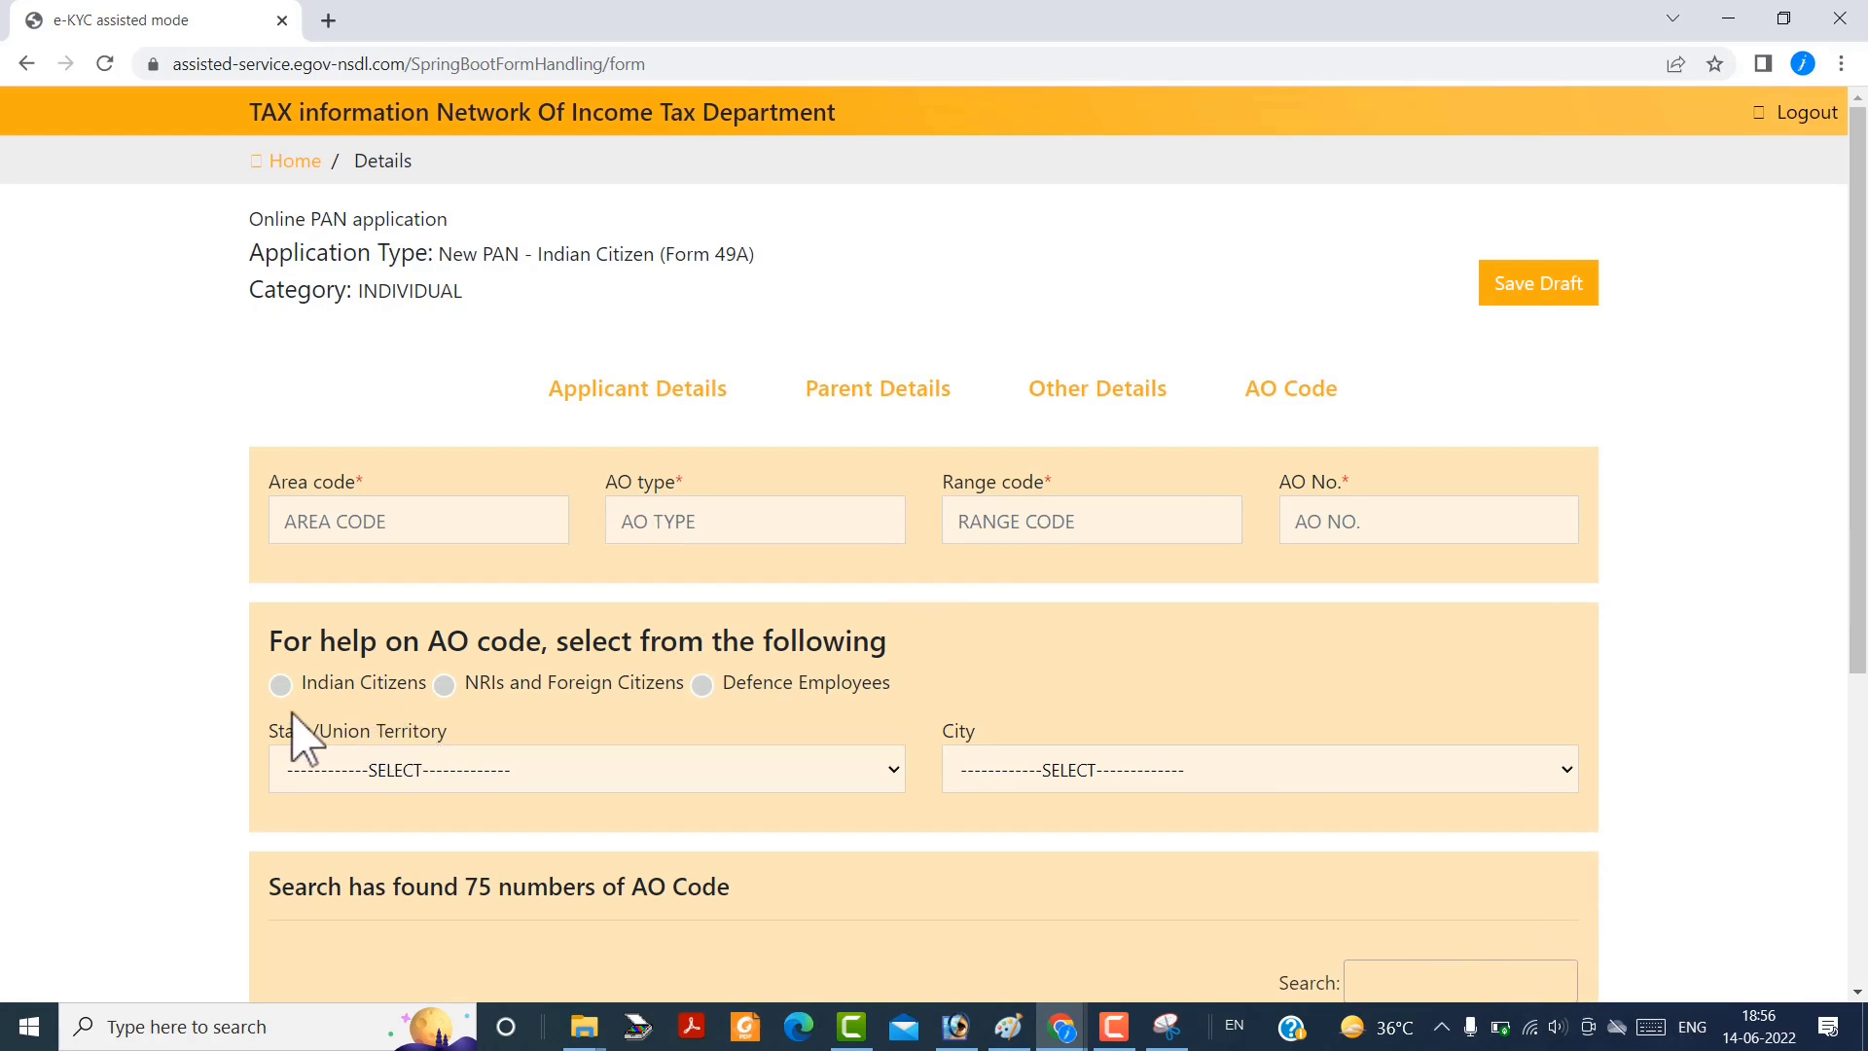
Look up AO codes for Indian Citizens in Rajasthan, city Bikaner, and select ITO WARD-1(1), BIKANER.
{"action": "left_click", "coordinate": [280, 685]}
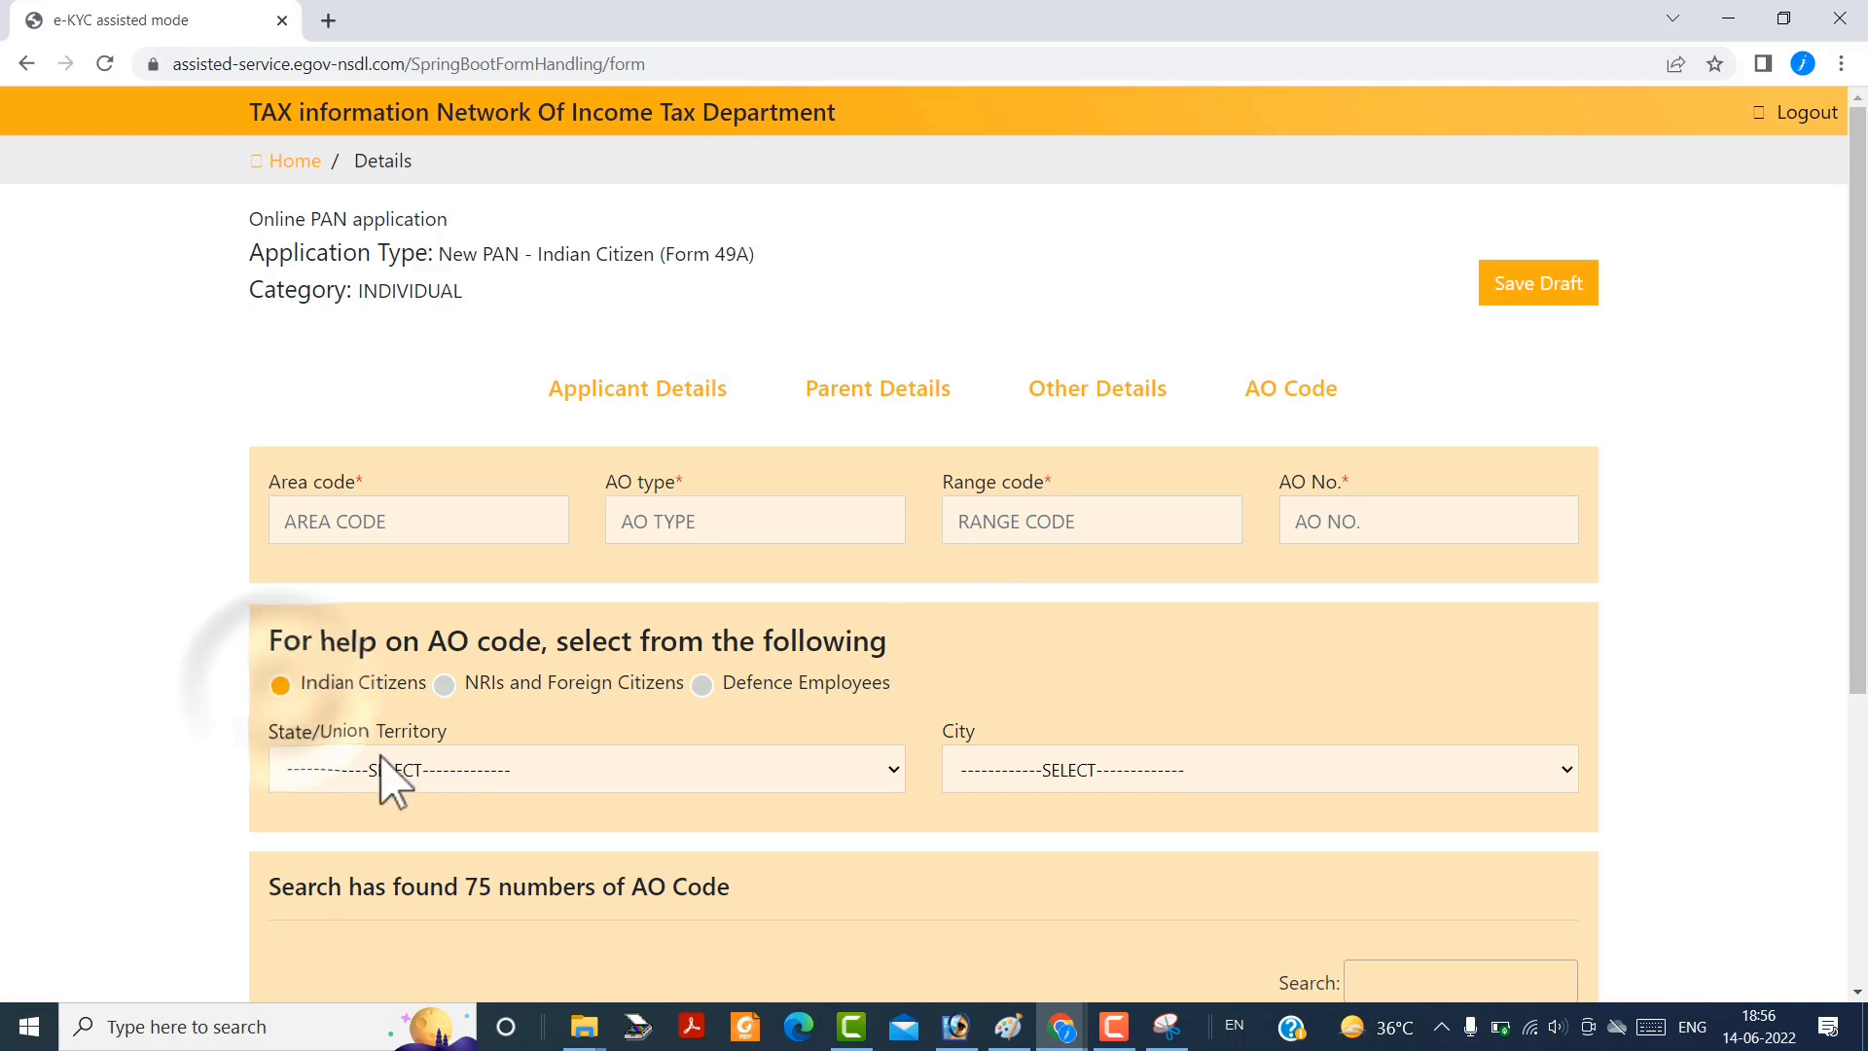
{"action": "left_click", "coordinate": [375, 768]}
{"action": "scroll", "coordinate": [486, 496], "scroll_direction": "down", "scroll_amount": 5}
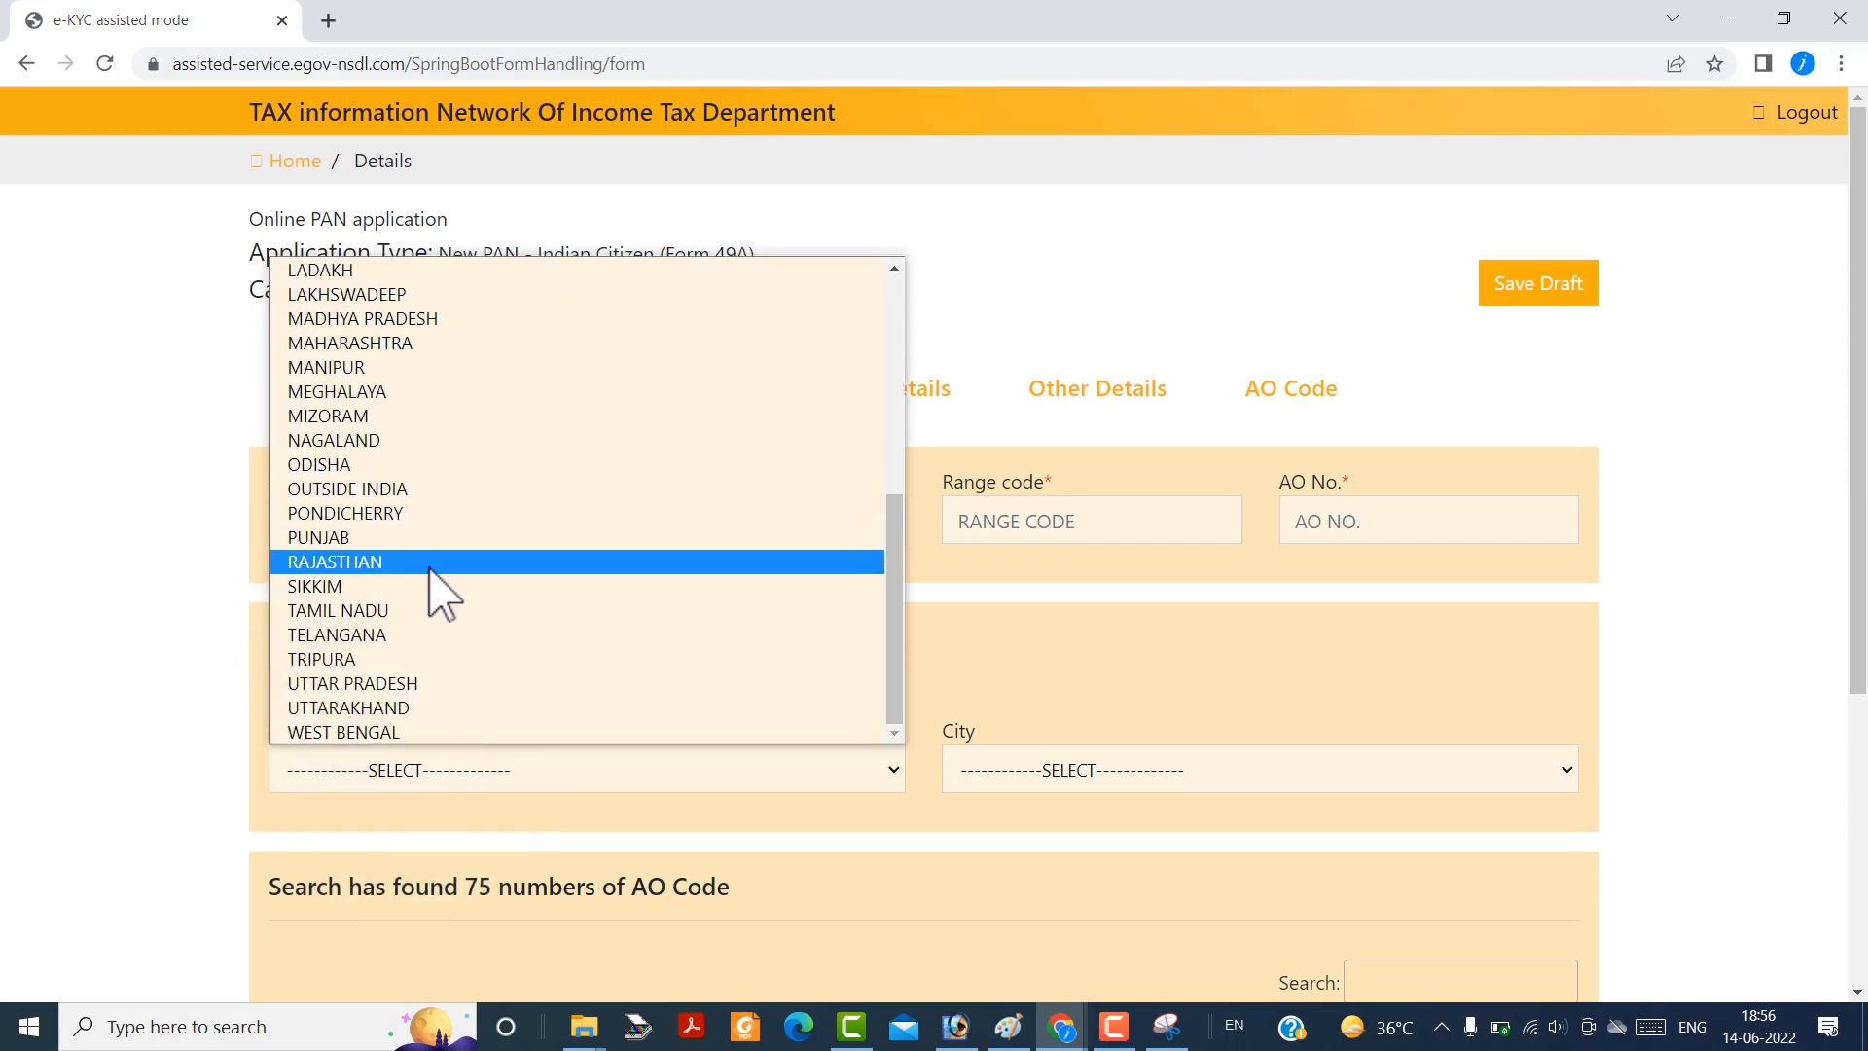
{"action": "left_click", "coordinate": [432, 563]}
{"action": "left_click", "coordinate": [1124, 770]}
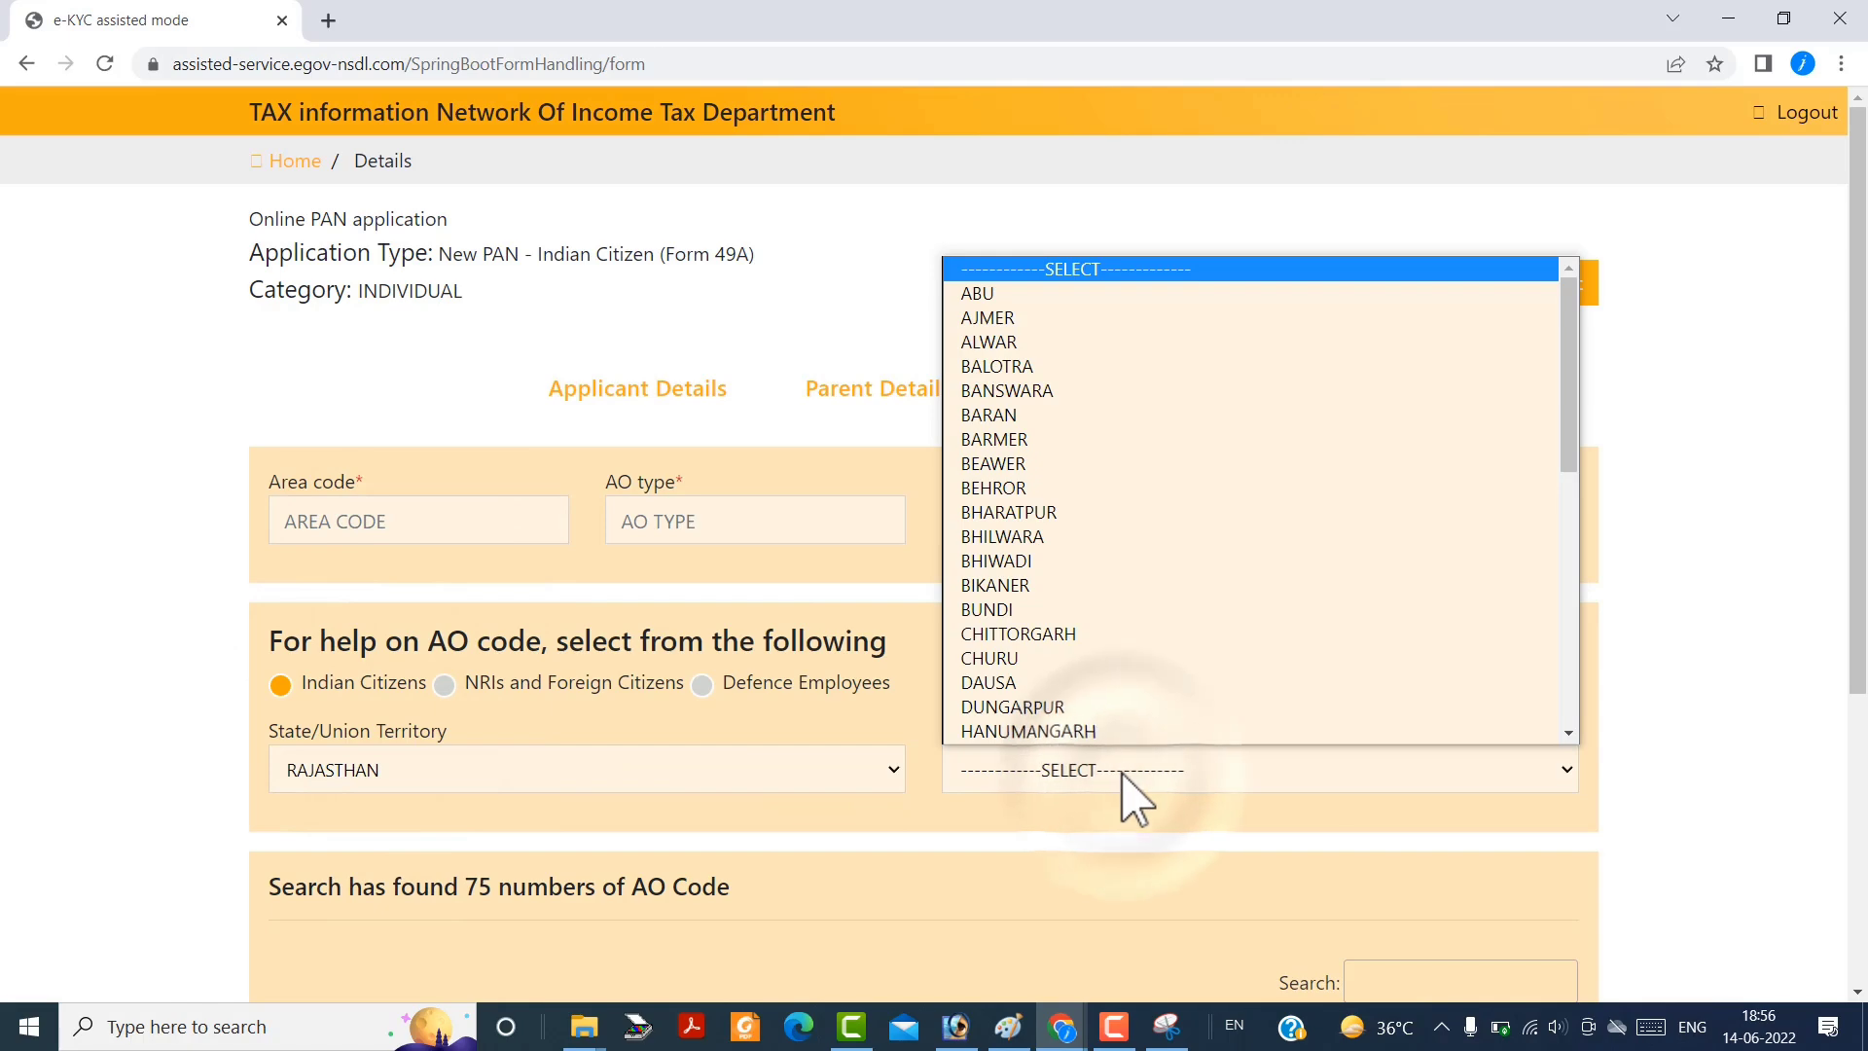
{"action": "left_click", "coordinate": [994, 584]}
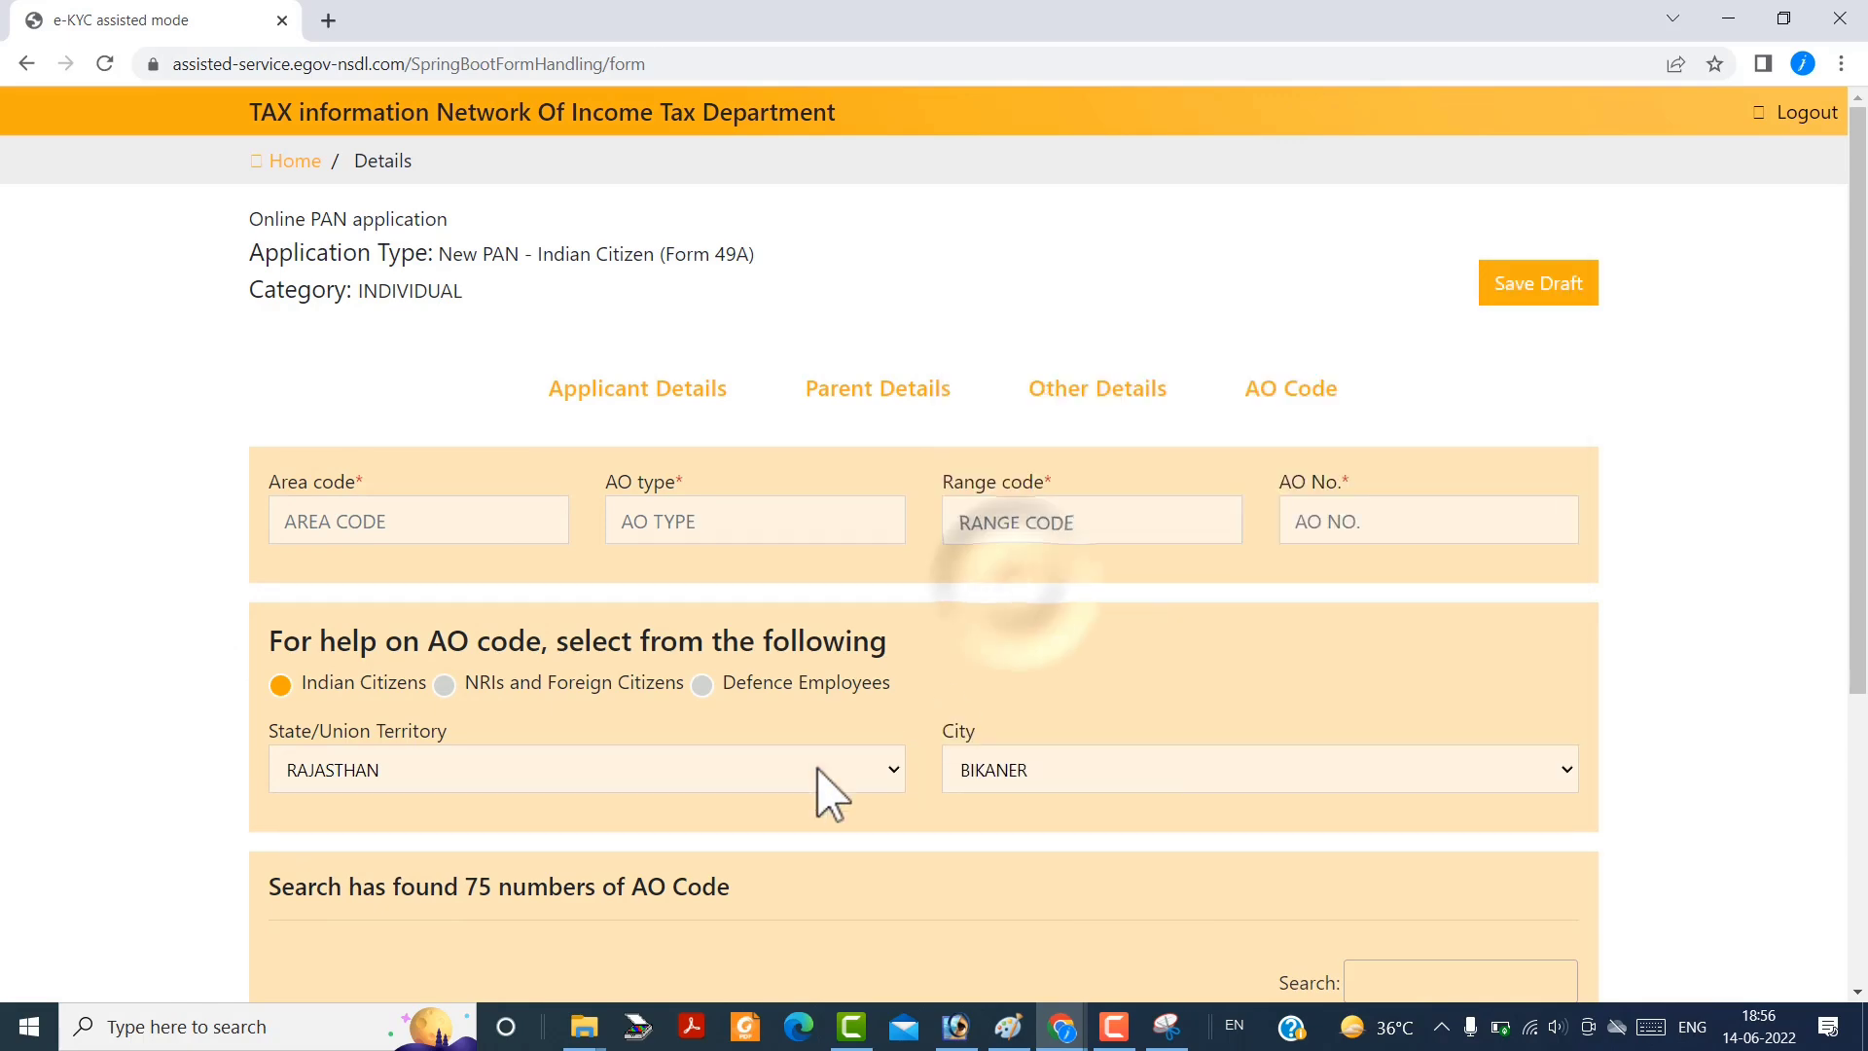
{"action": "scroll", "coordinate": [779, 817], "scroll_direction": "down", "scroll_amount": 4}
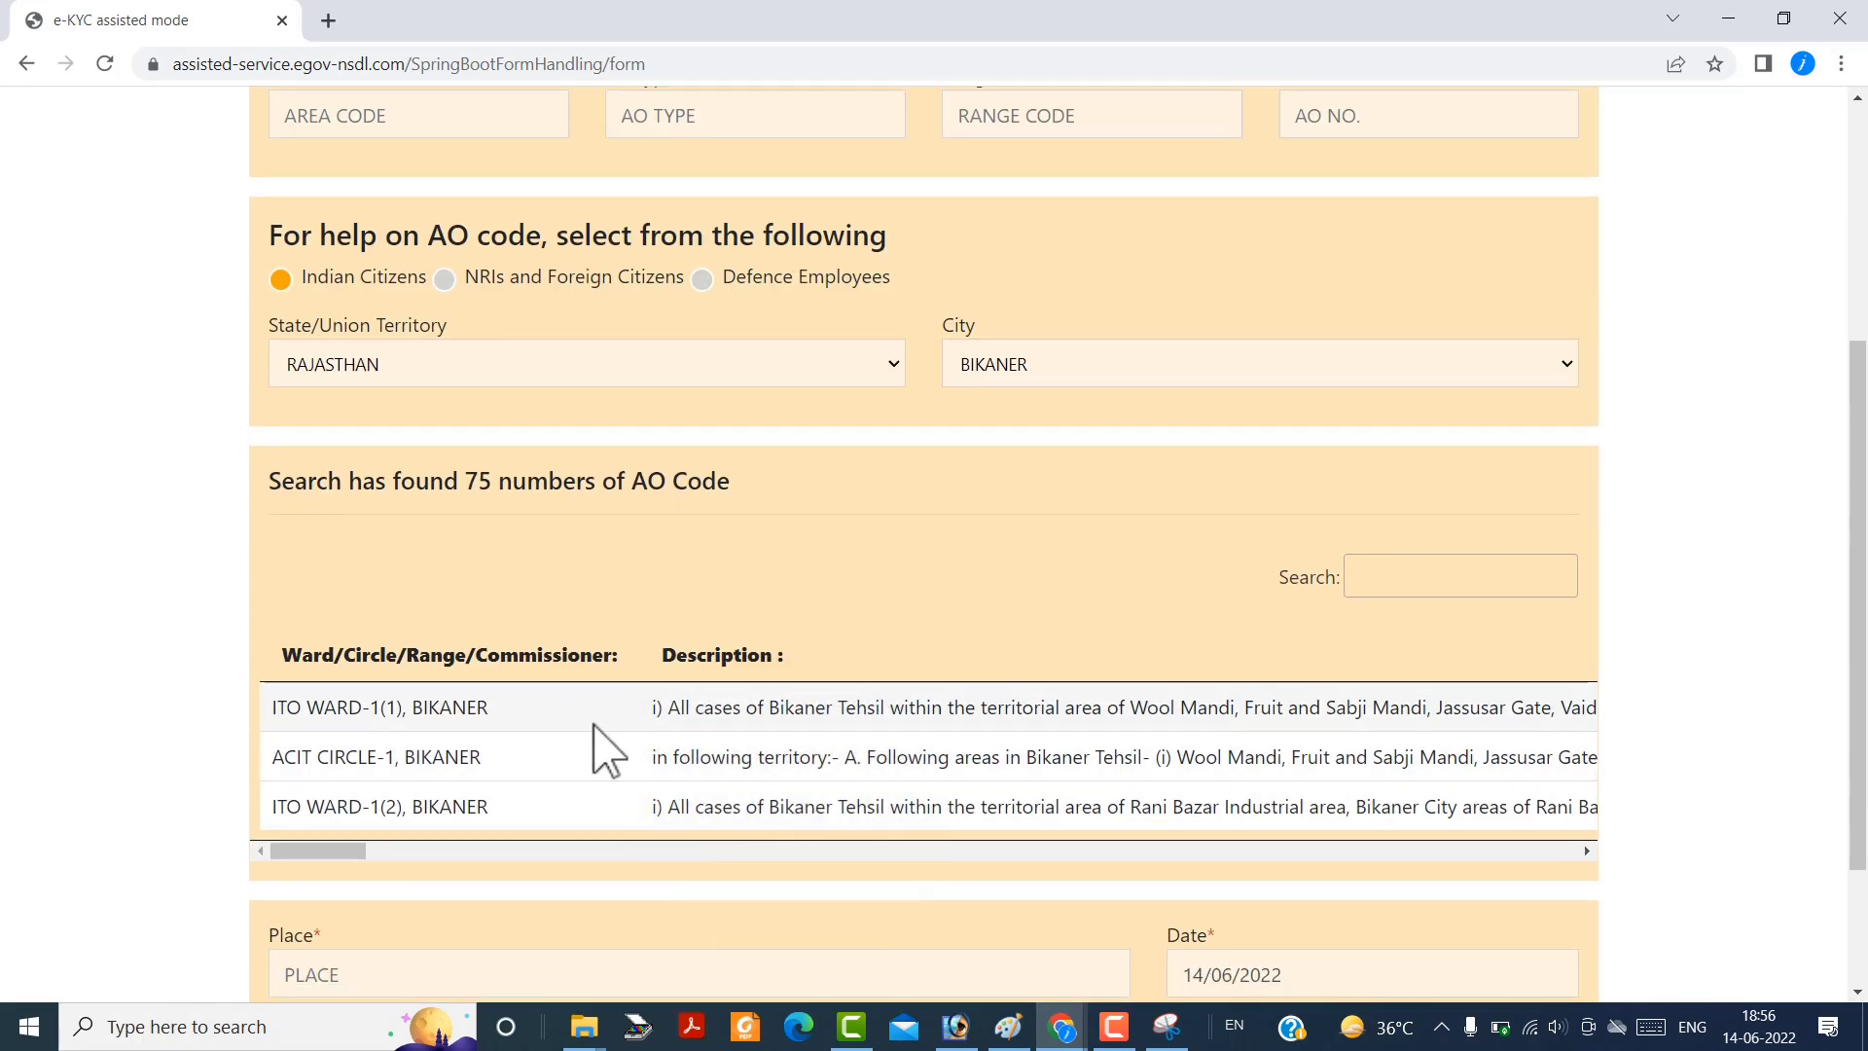
{"action": "left_click", "coordinate": [674, 702]}
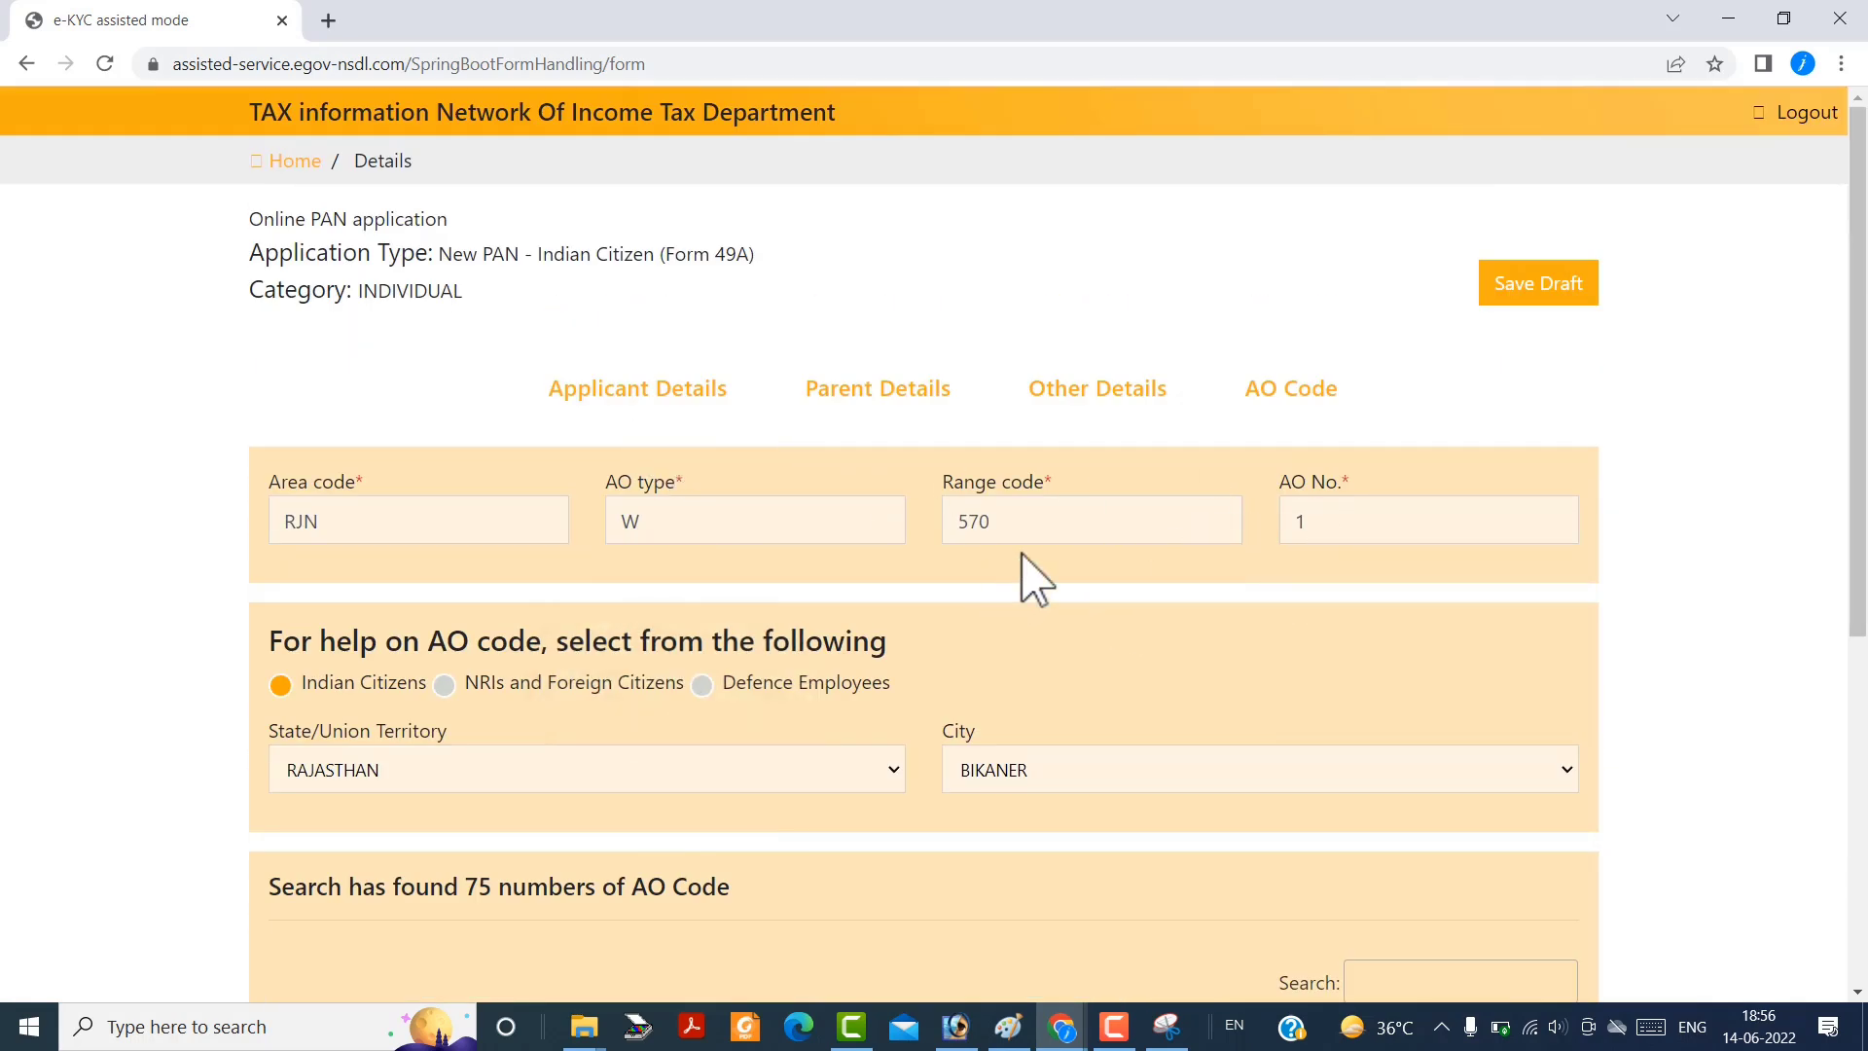
Fill in the place and submit the application form, confirming it on the review page.
{"action": "scroll", "coordinate": [1034, 581], "scroll_direction": "down", "scroll_amount": 6}
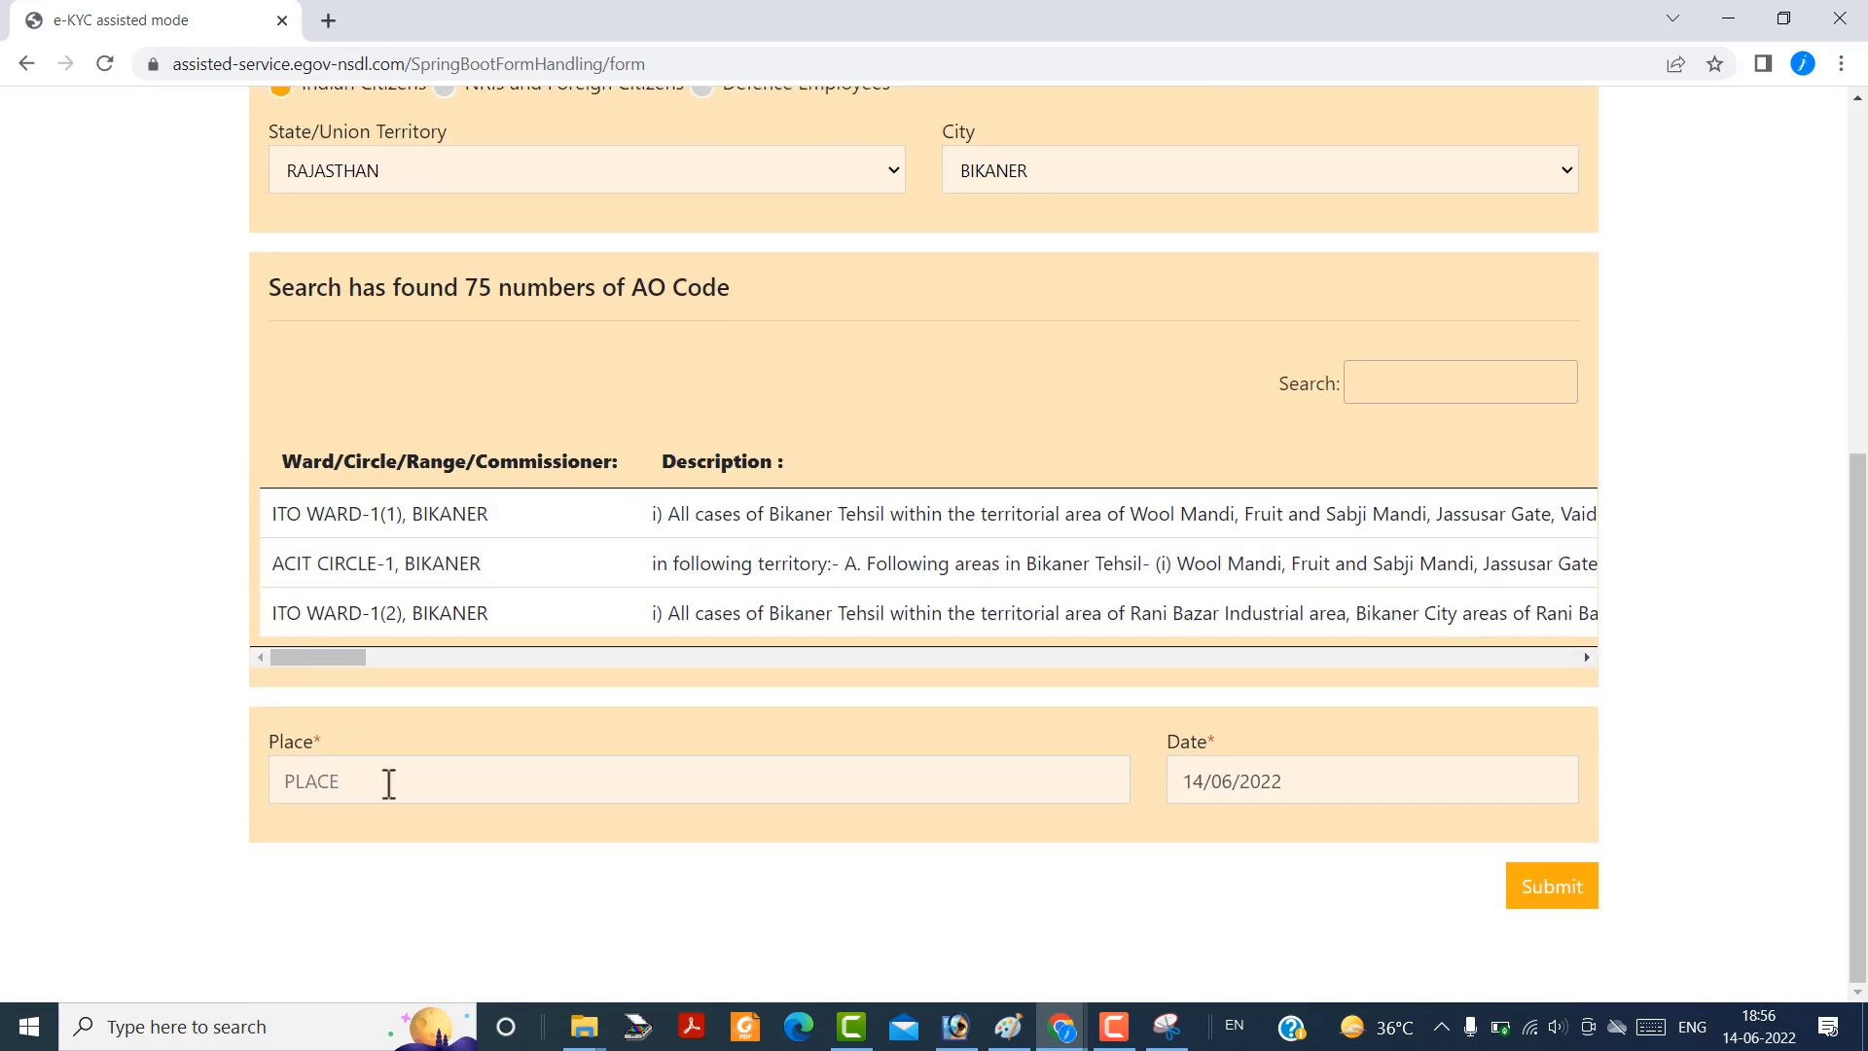
{"action": "left_click", "coordinate": [808, 788]}
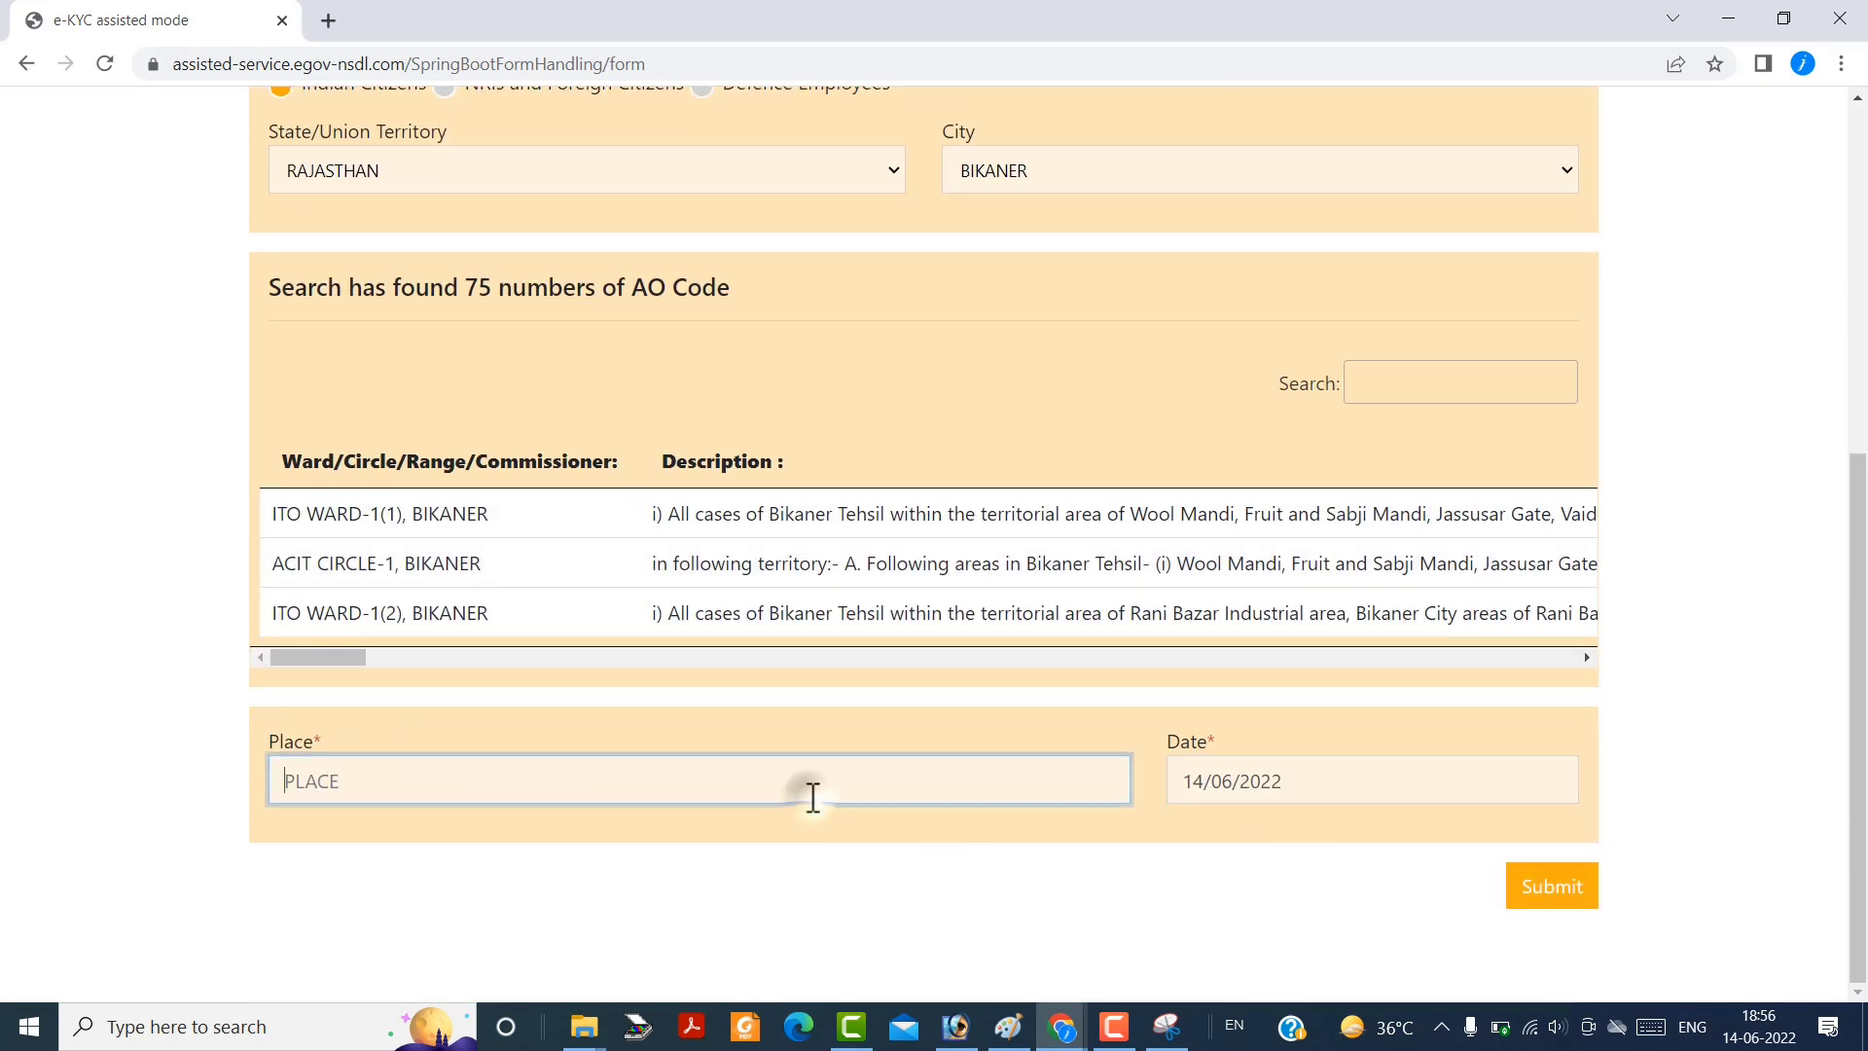
{"action": "left_click", "coordinate": [1535, 900]}
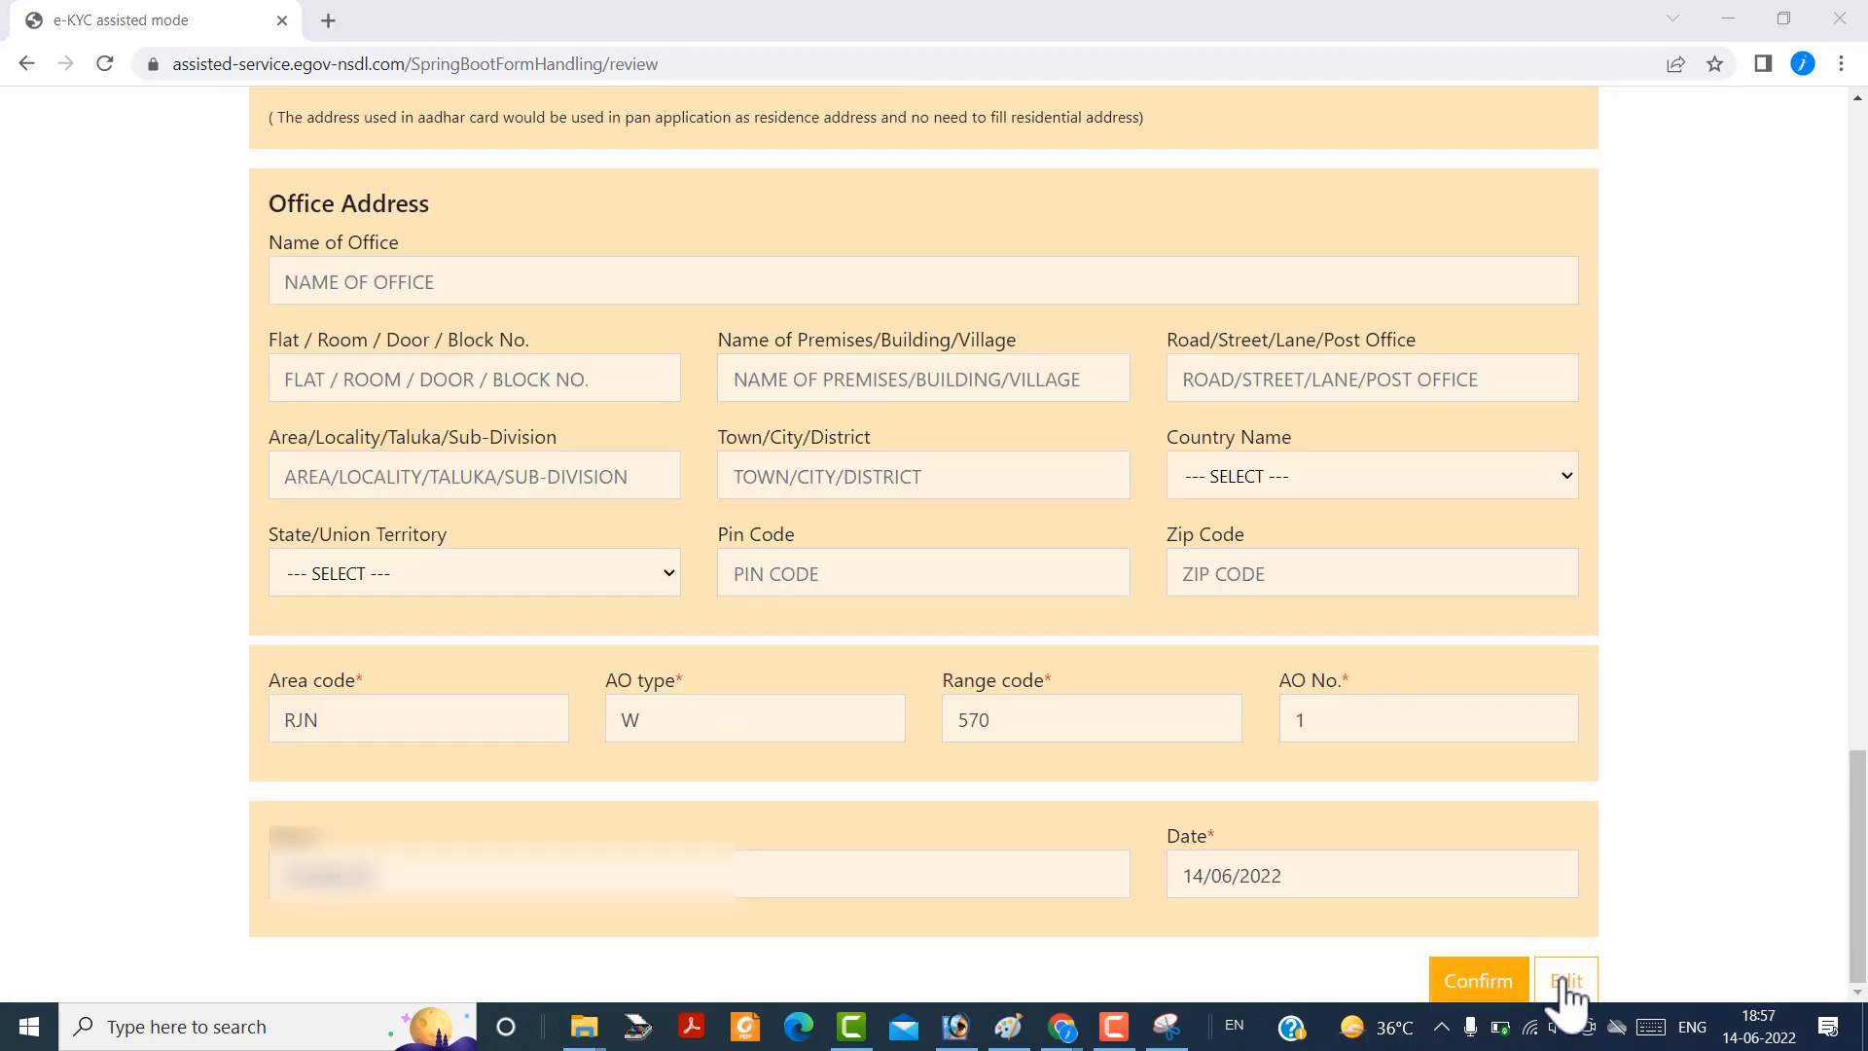
{"action": "left_click", "coordinate": [1486, 988]}
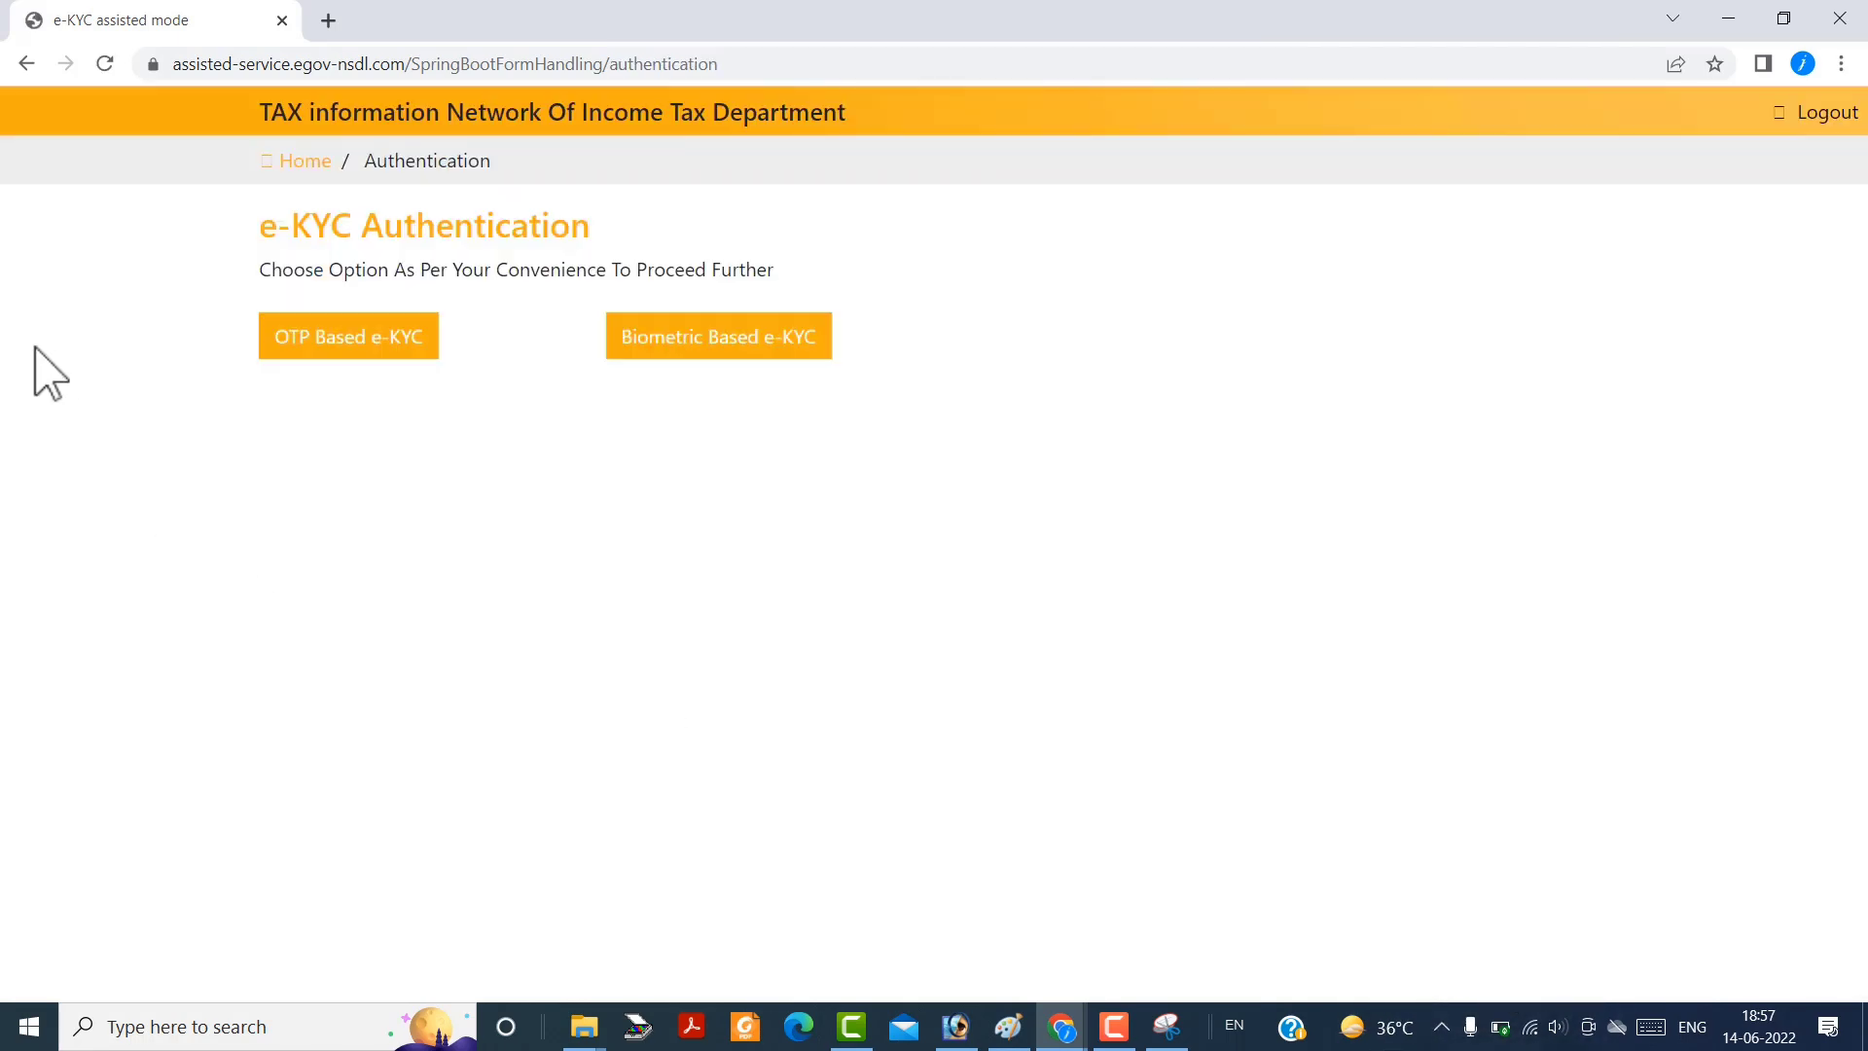
Choose biometric-based e-KYC instead of OTP-based e-KYC as the authentication method.
{"action": "left_click", "coordinate": [292, 349]}
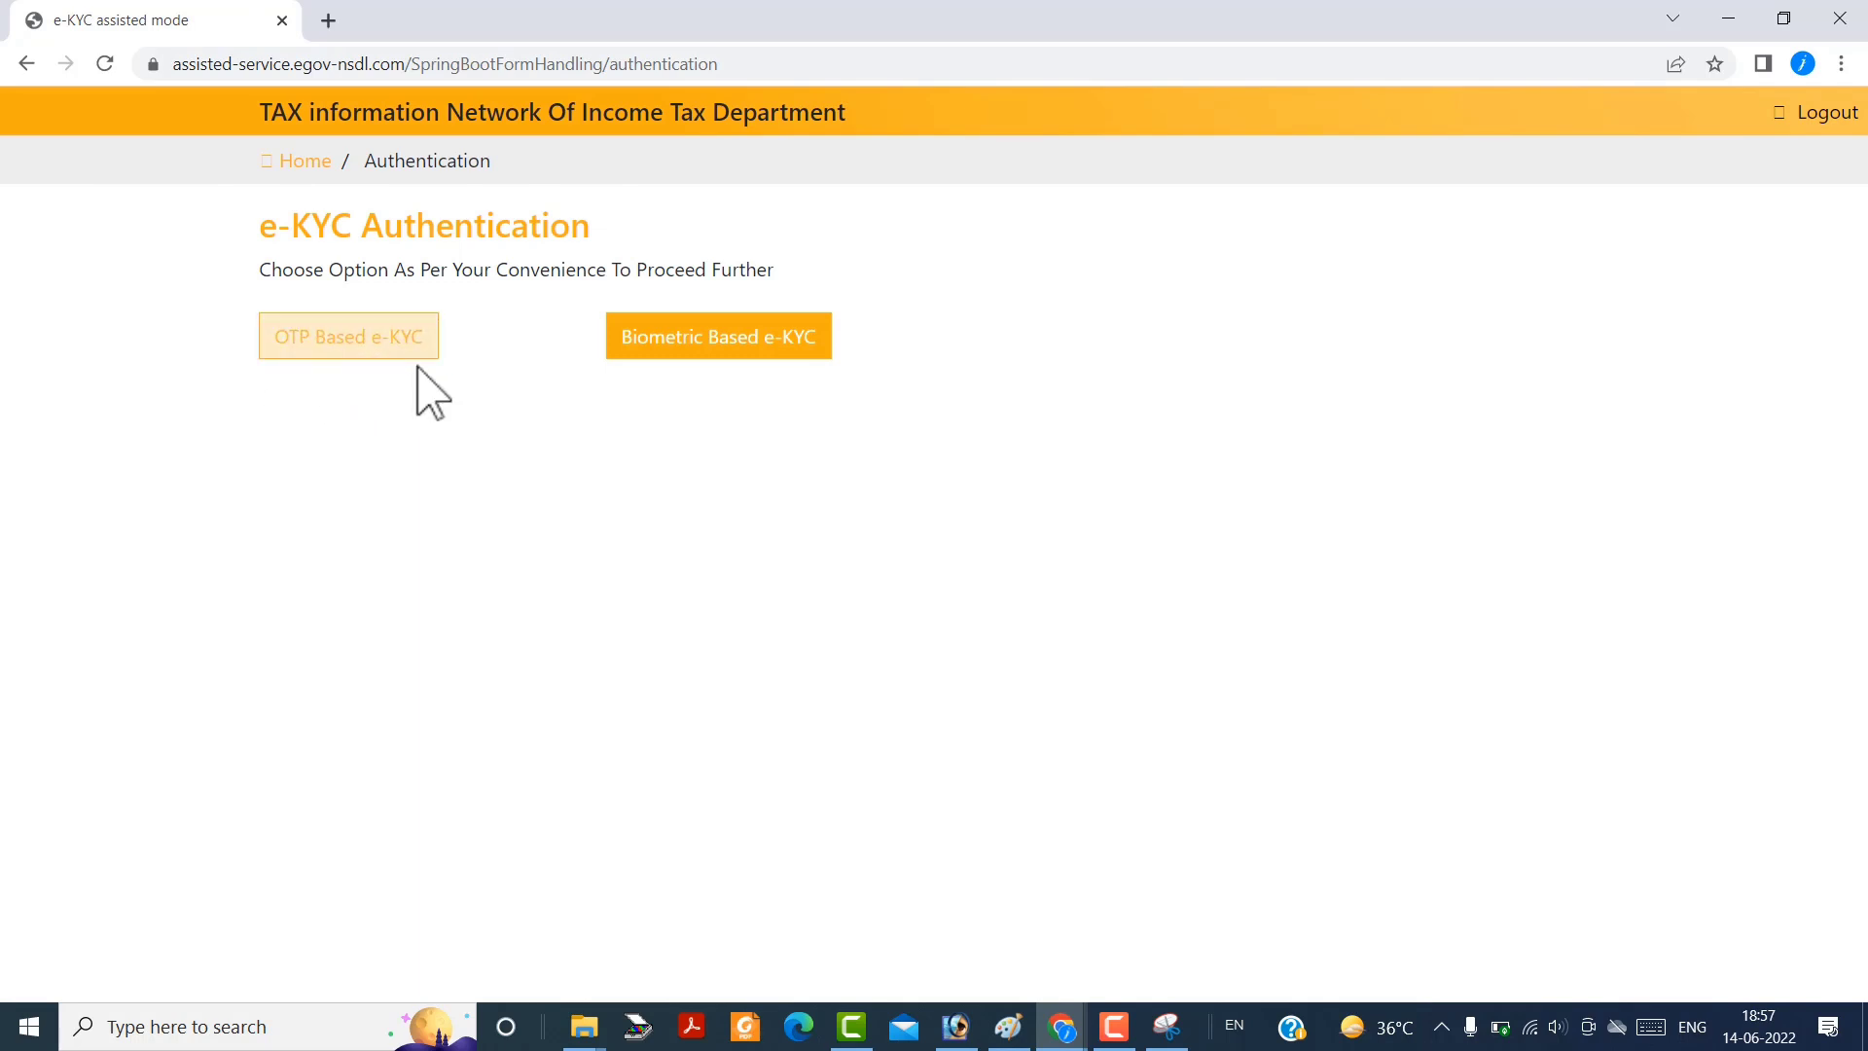
{"action": "left_click", "coordinate": [384, 342]}
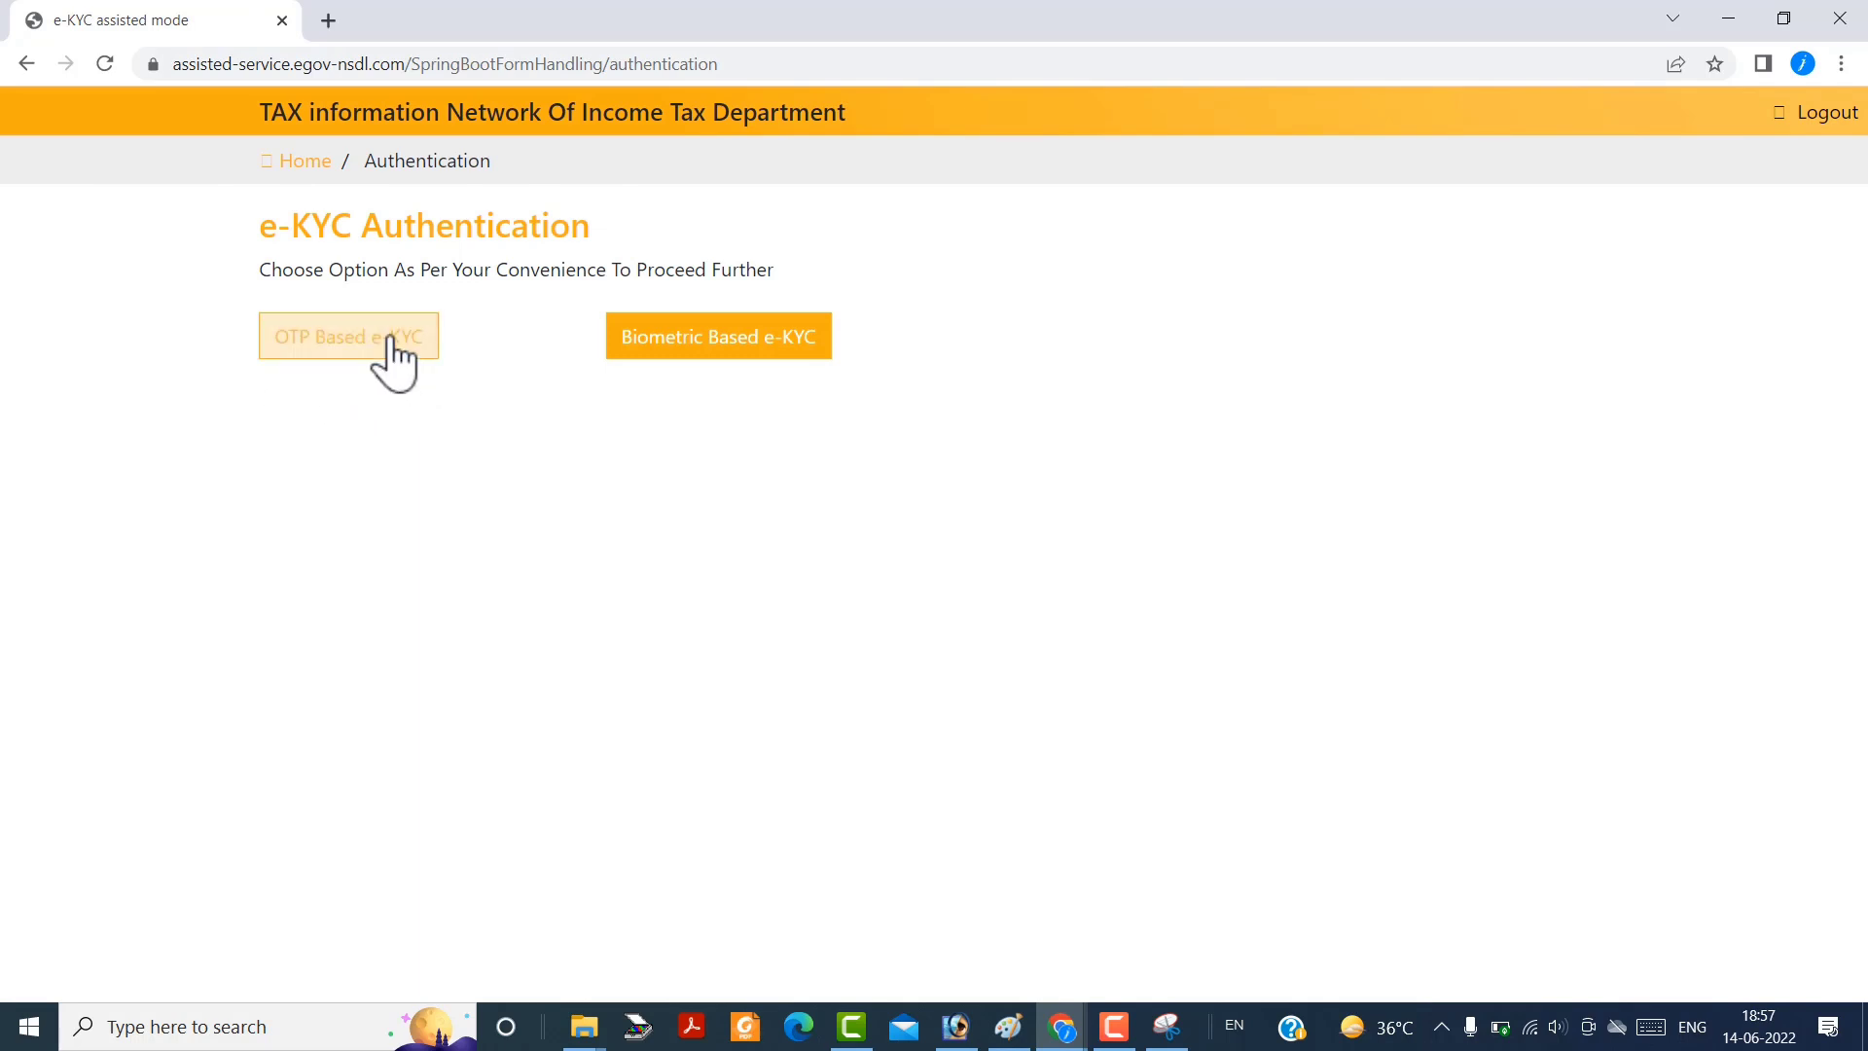
{"action": "left_click", "coordinate": [715, 349]}
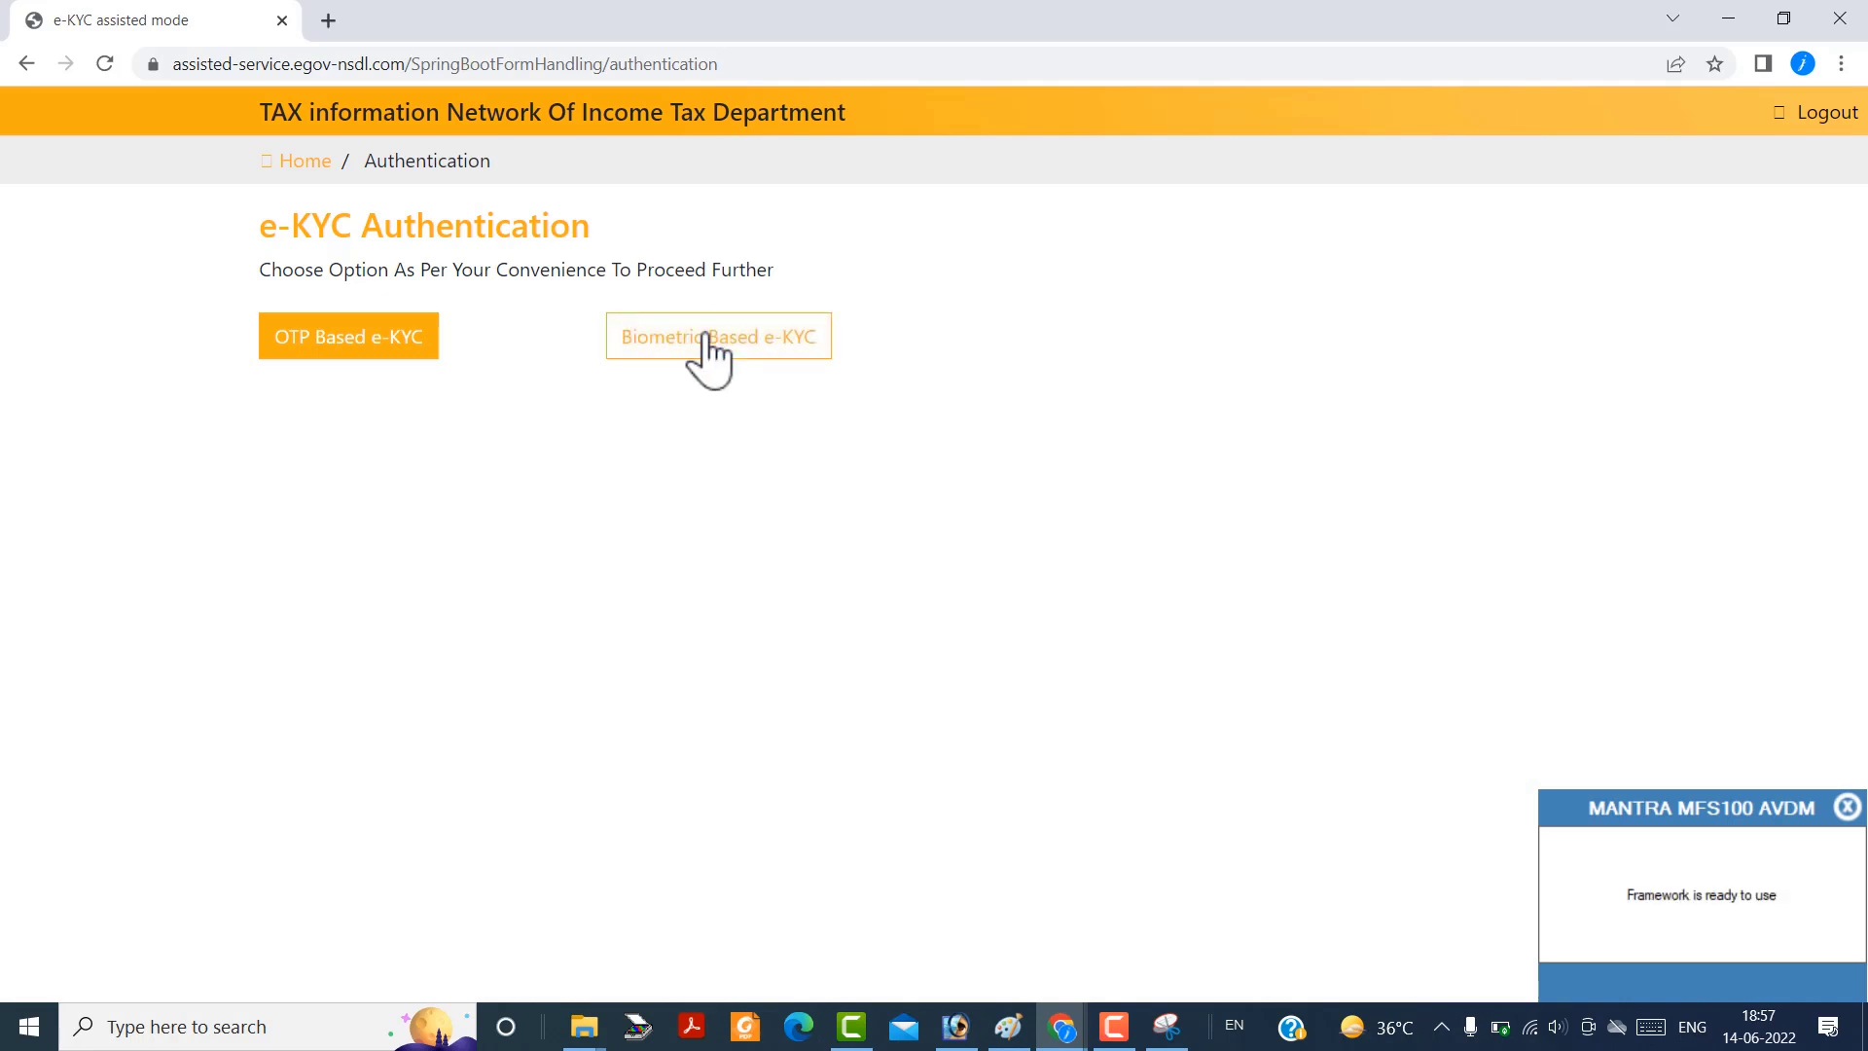
{"action": "left_click", "coordinate": [710, 341]}
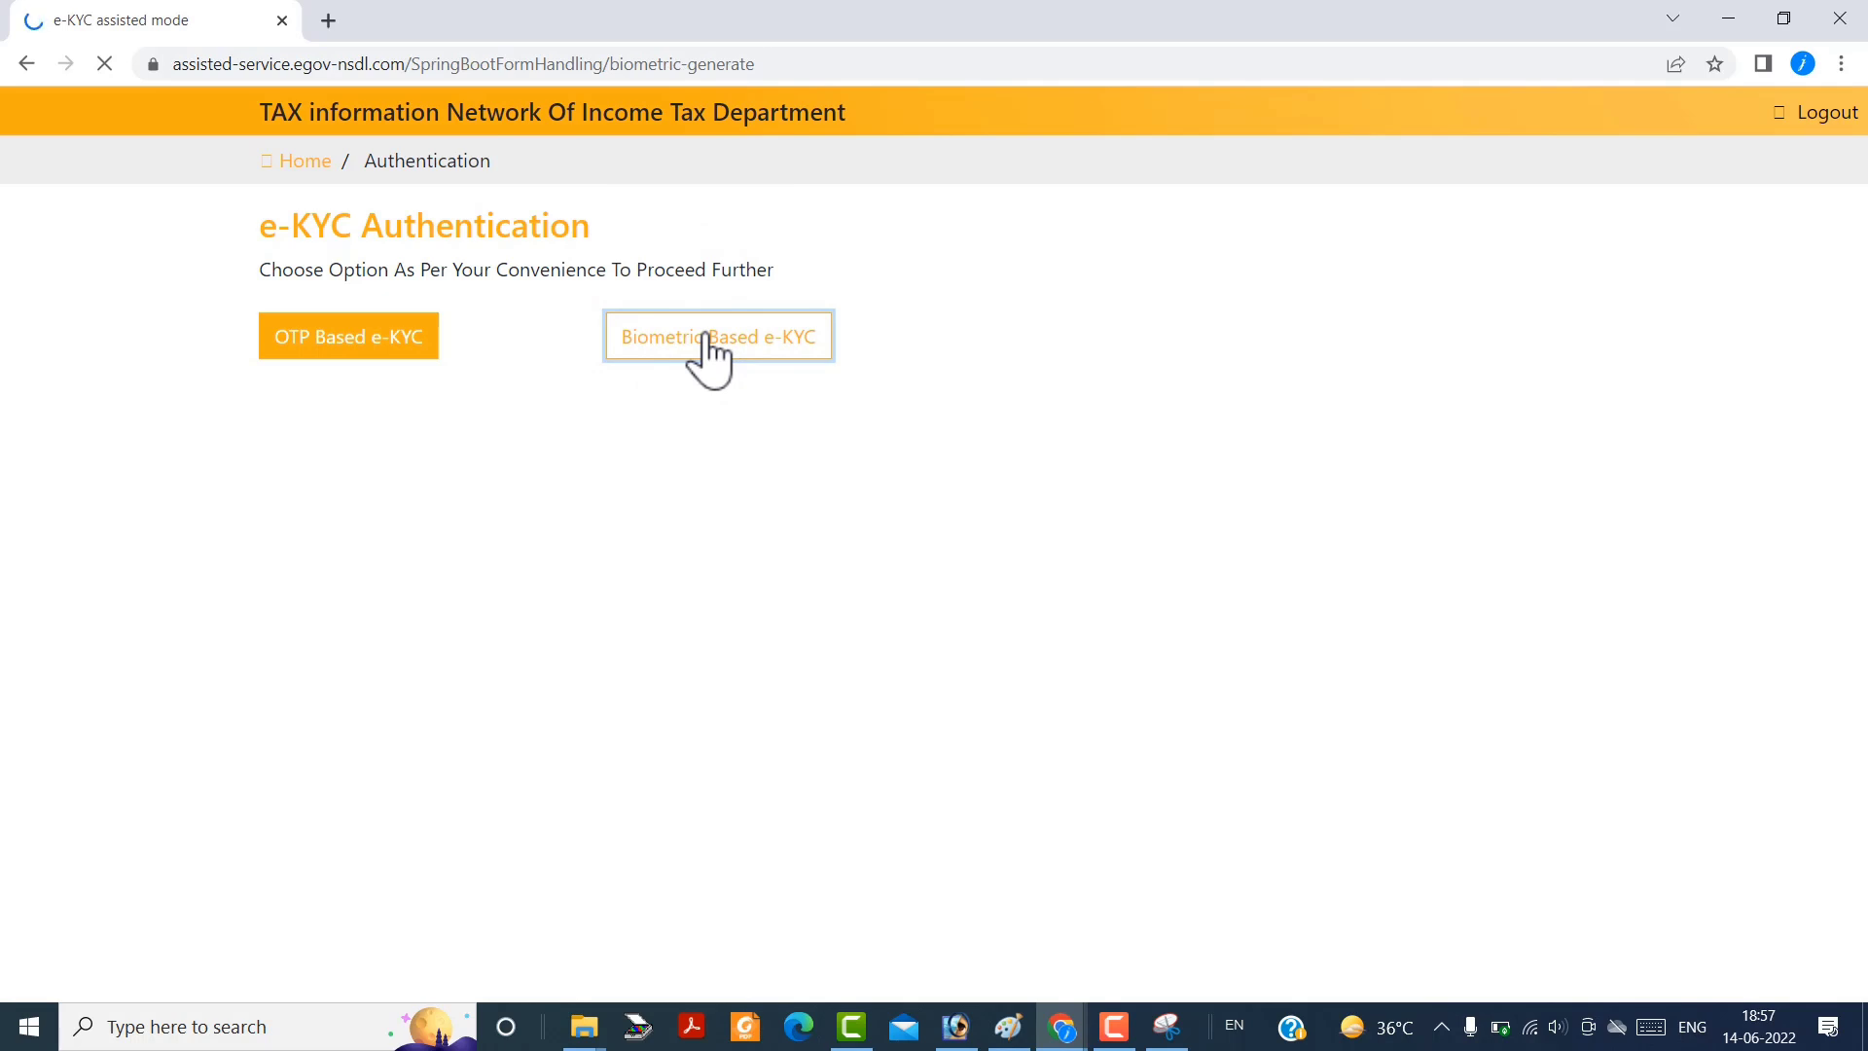
Select MANTRA as the biometric device and submit the fingerprint to complete the e-KYC authentication.
{"action": "left_click", "coordinate": [491, 309]}
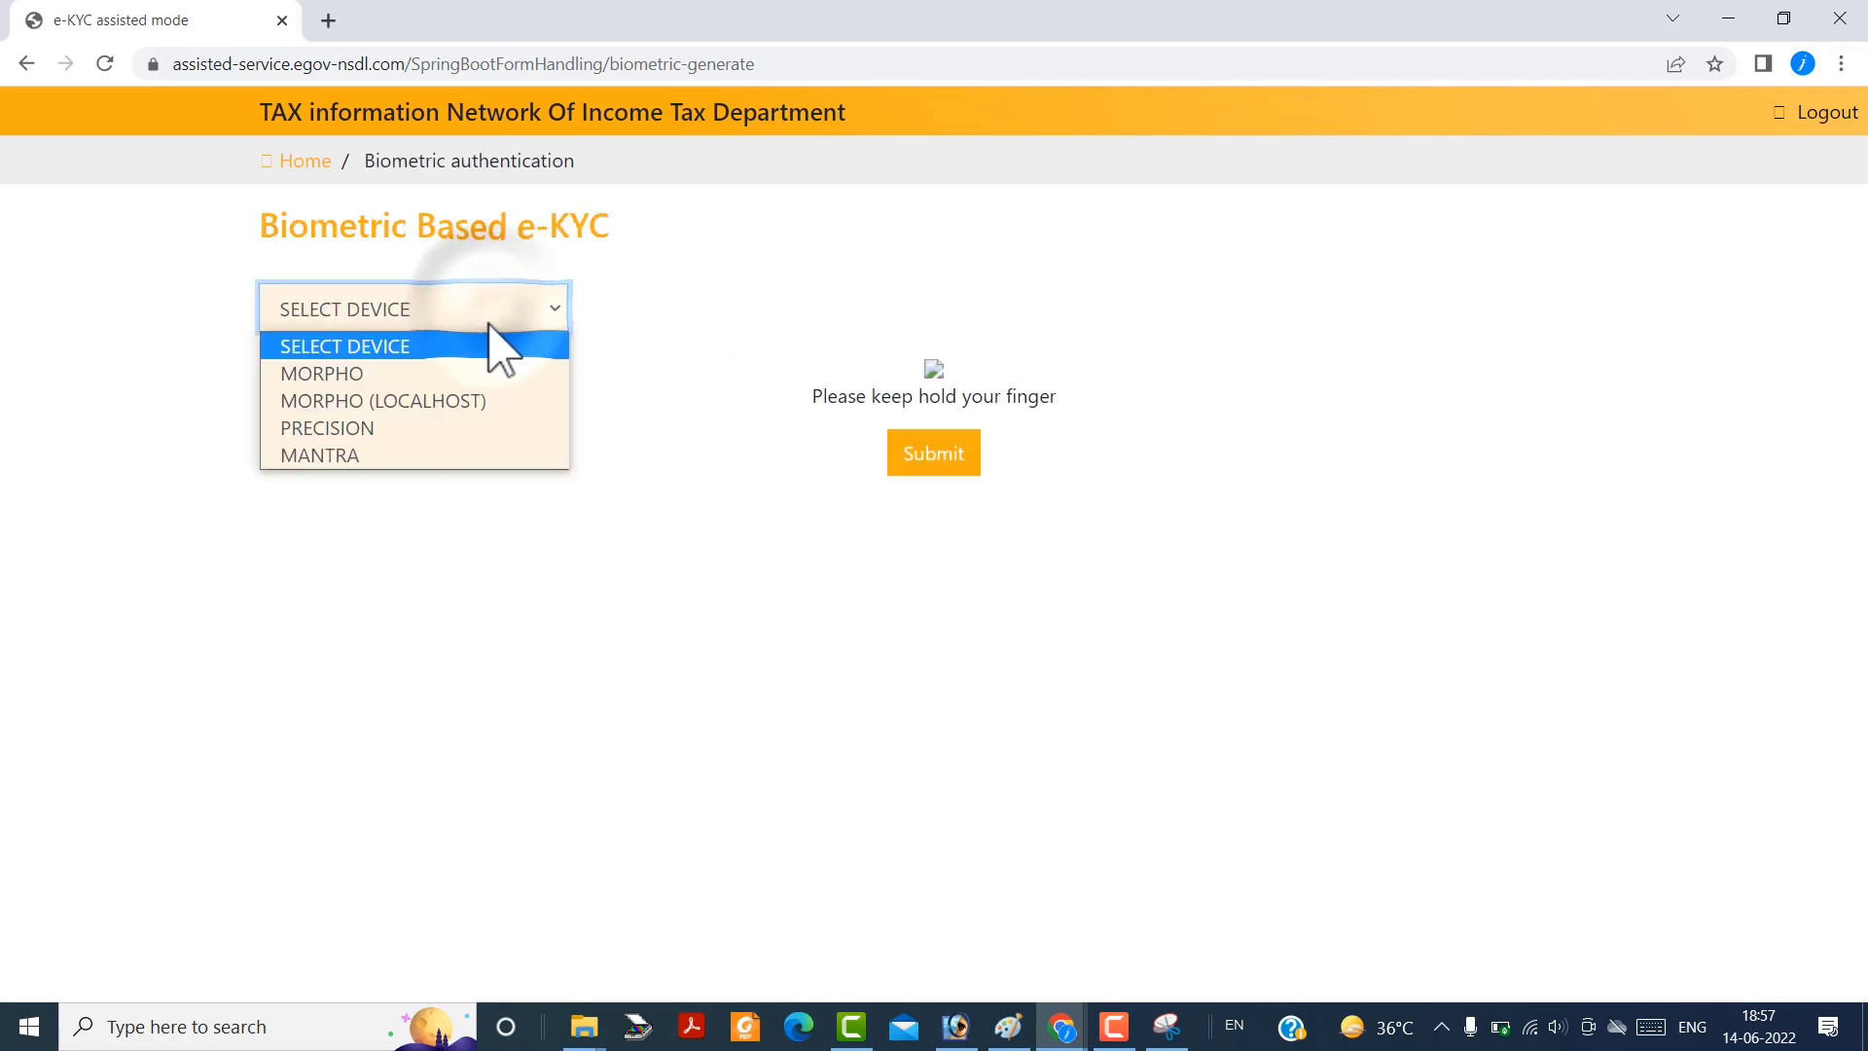
{"action": "left_click", "coordinate": [379, 456]}
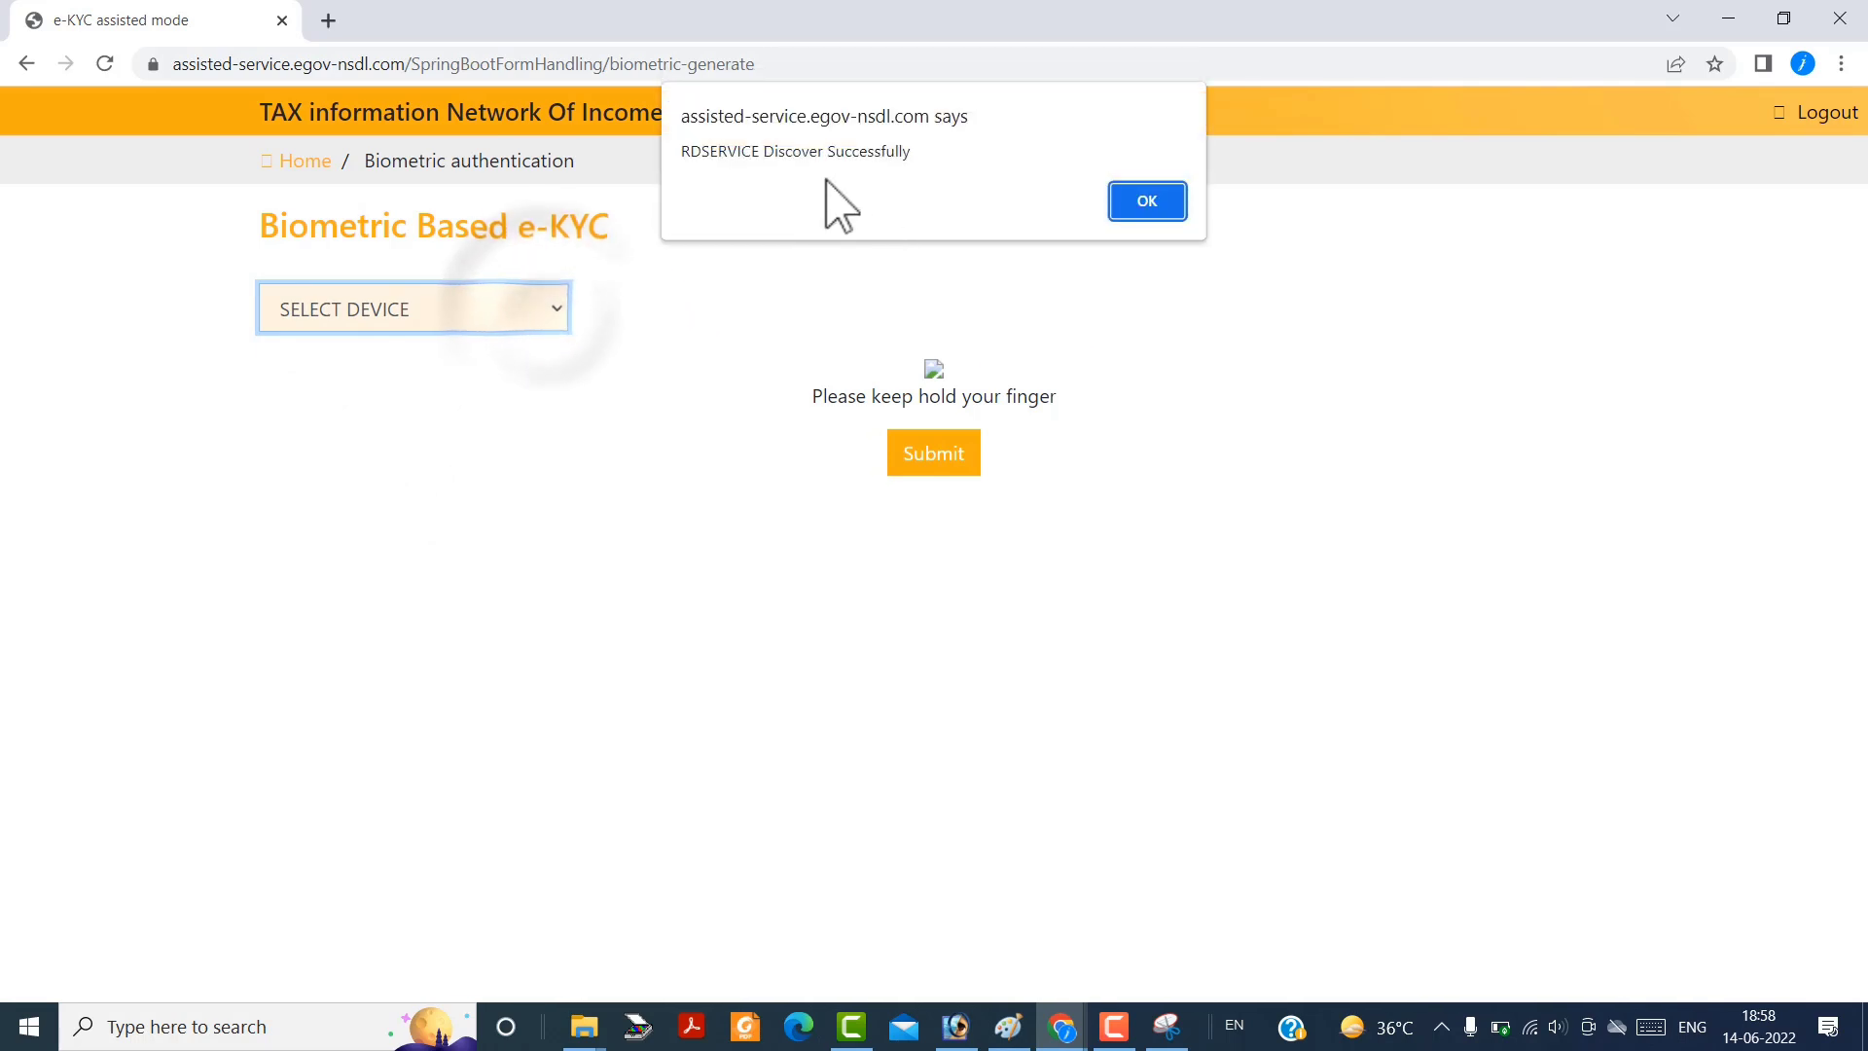
{"action": "left_click", "coordinate": [1147, 201]}
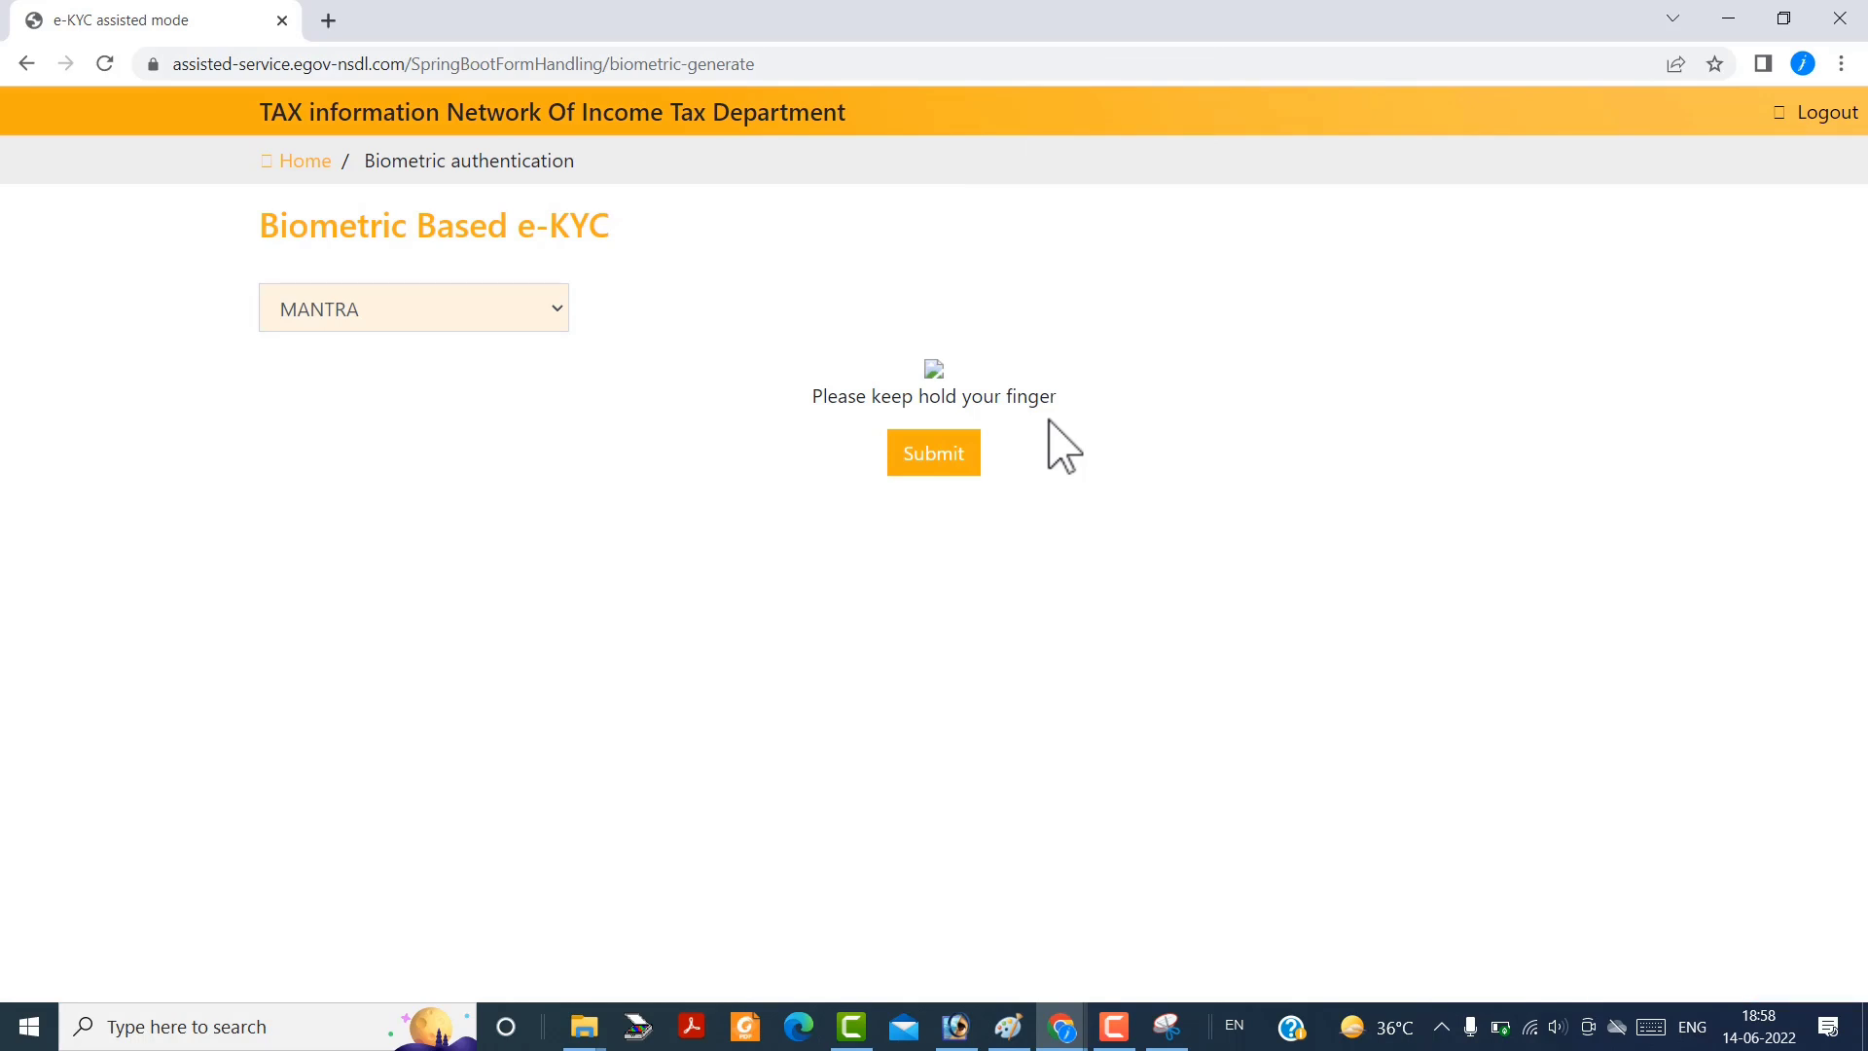
{"action": "left_click", "coordinate": [959, 453]}
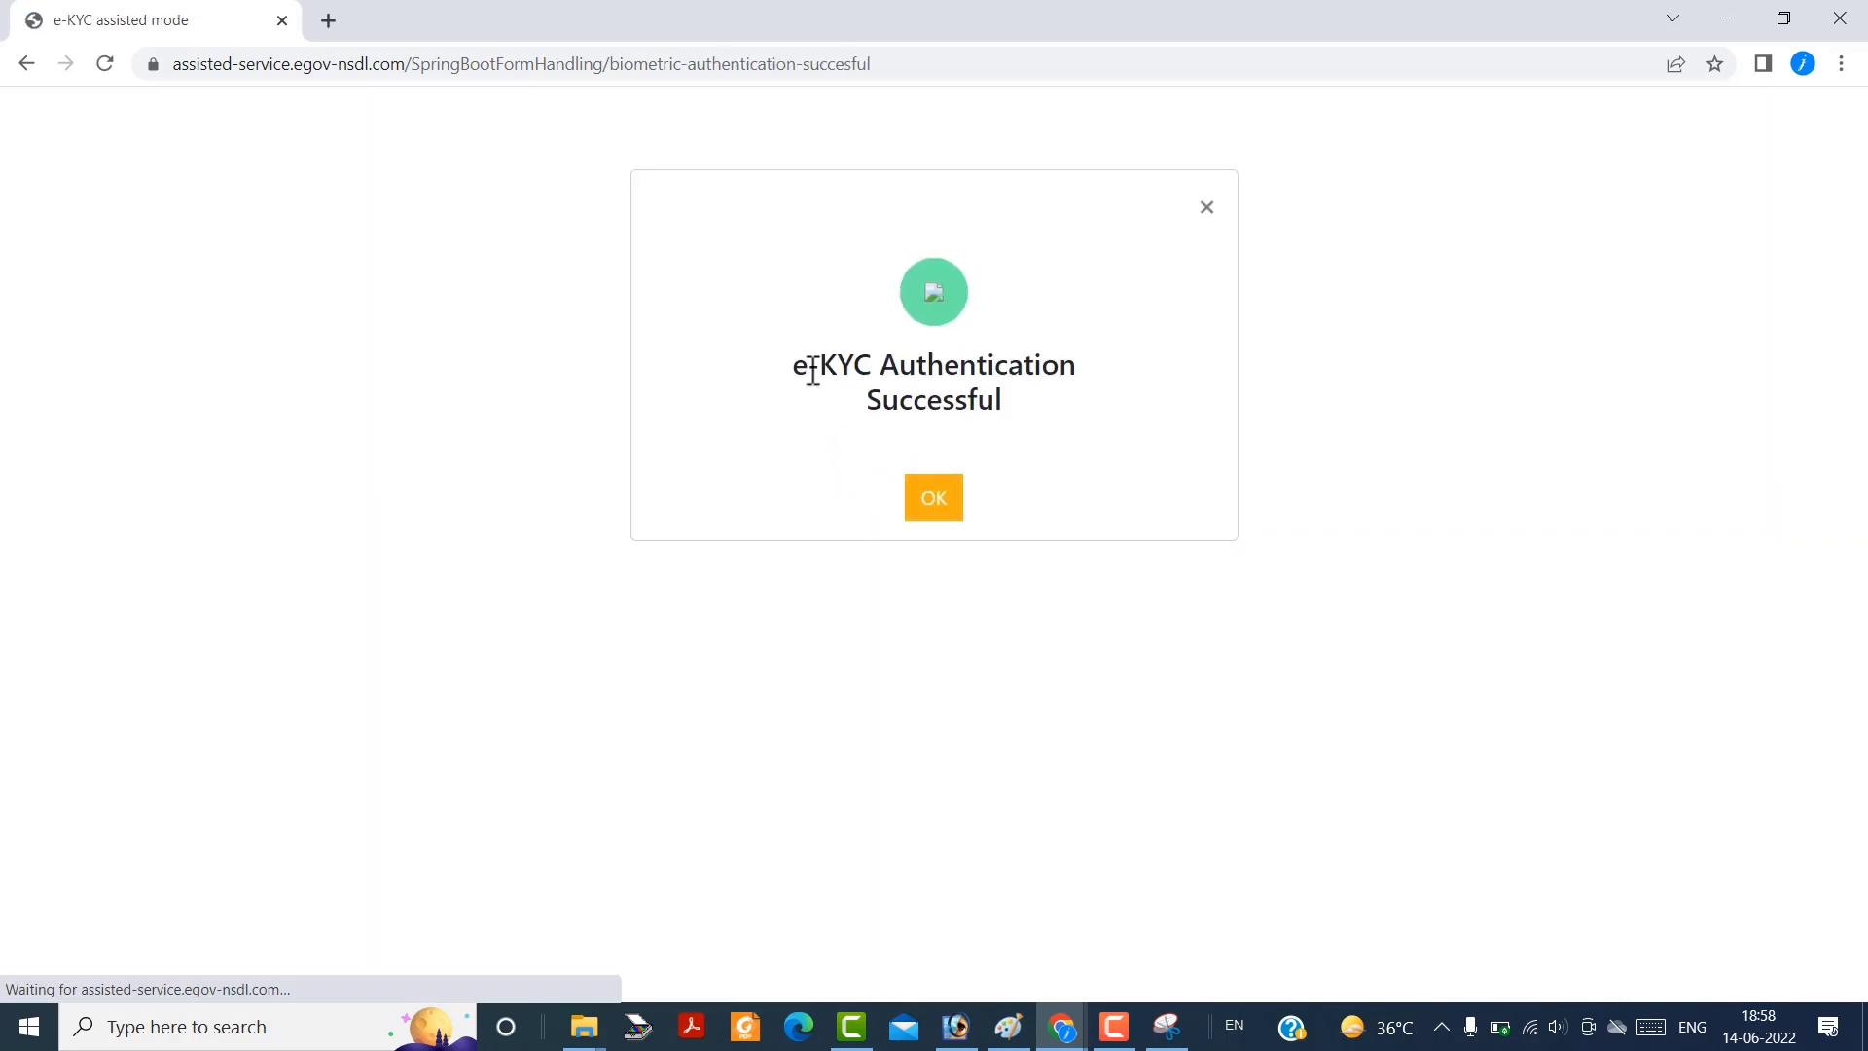
{"action": "left_click_drag", "start_coordinate": [811, 358], "coordinate": [993, 388]}
{"action": "left_click", "coordinate": [950, 498]}
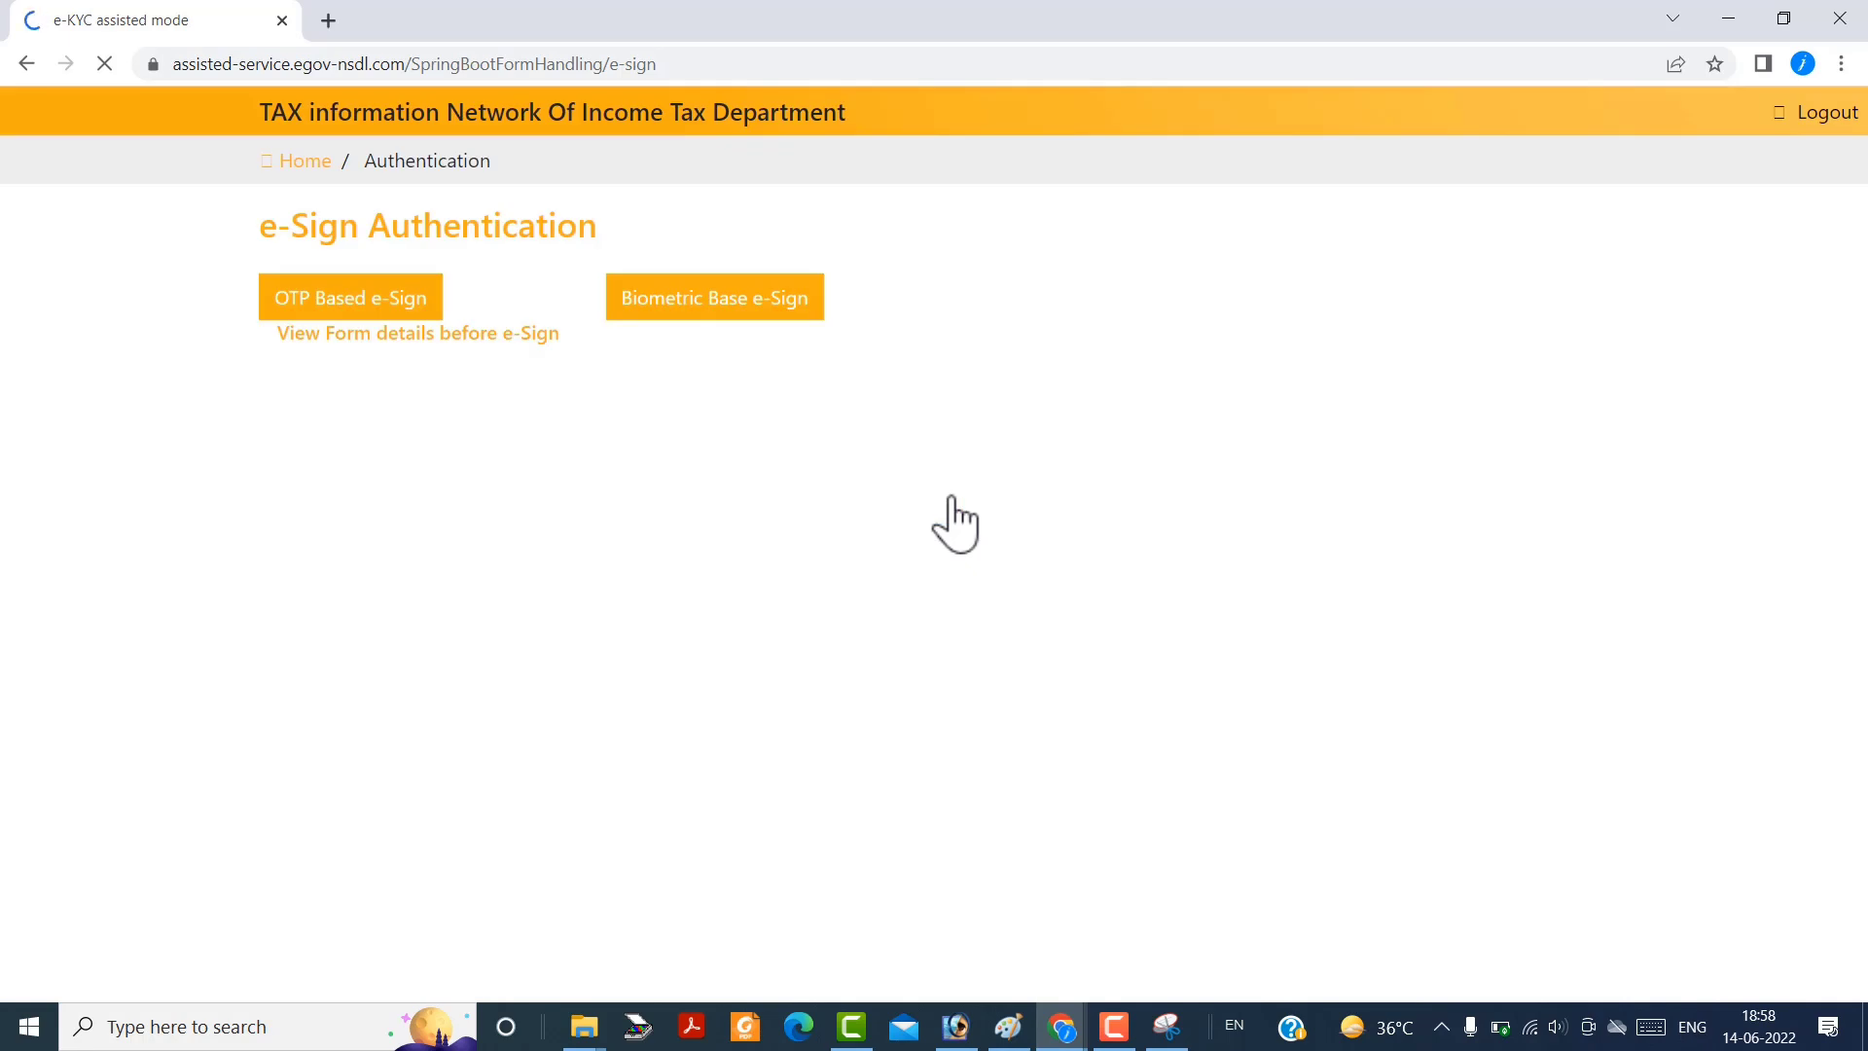
View the form details before e-signing, look through the application document and return to the e-Sign page.
{"action": "left_click_drag", "start_coordinate": [239, 236], "coordinate": [546, 244]}
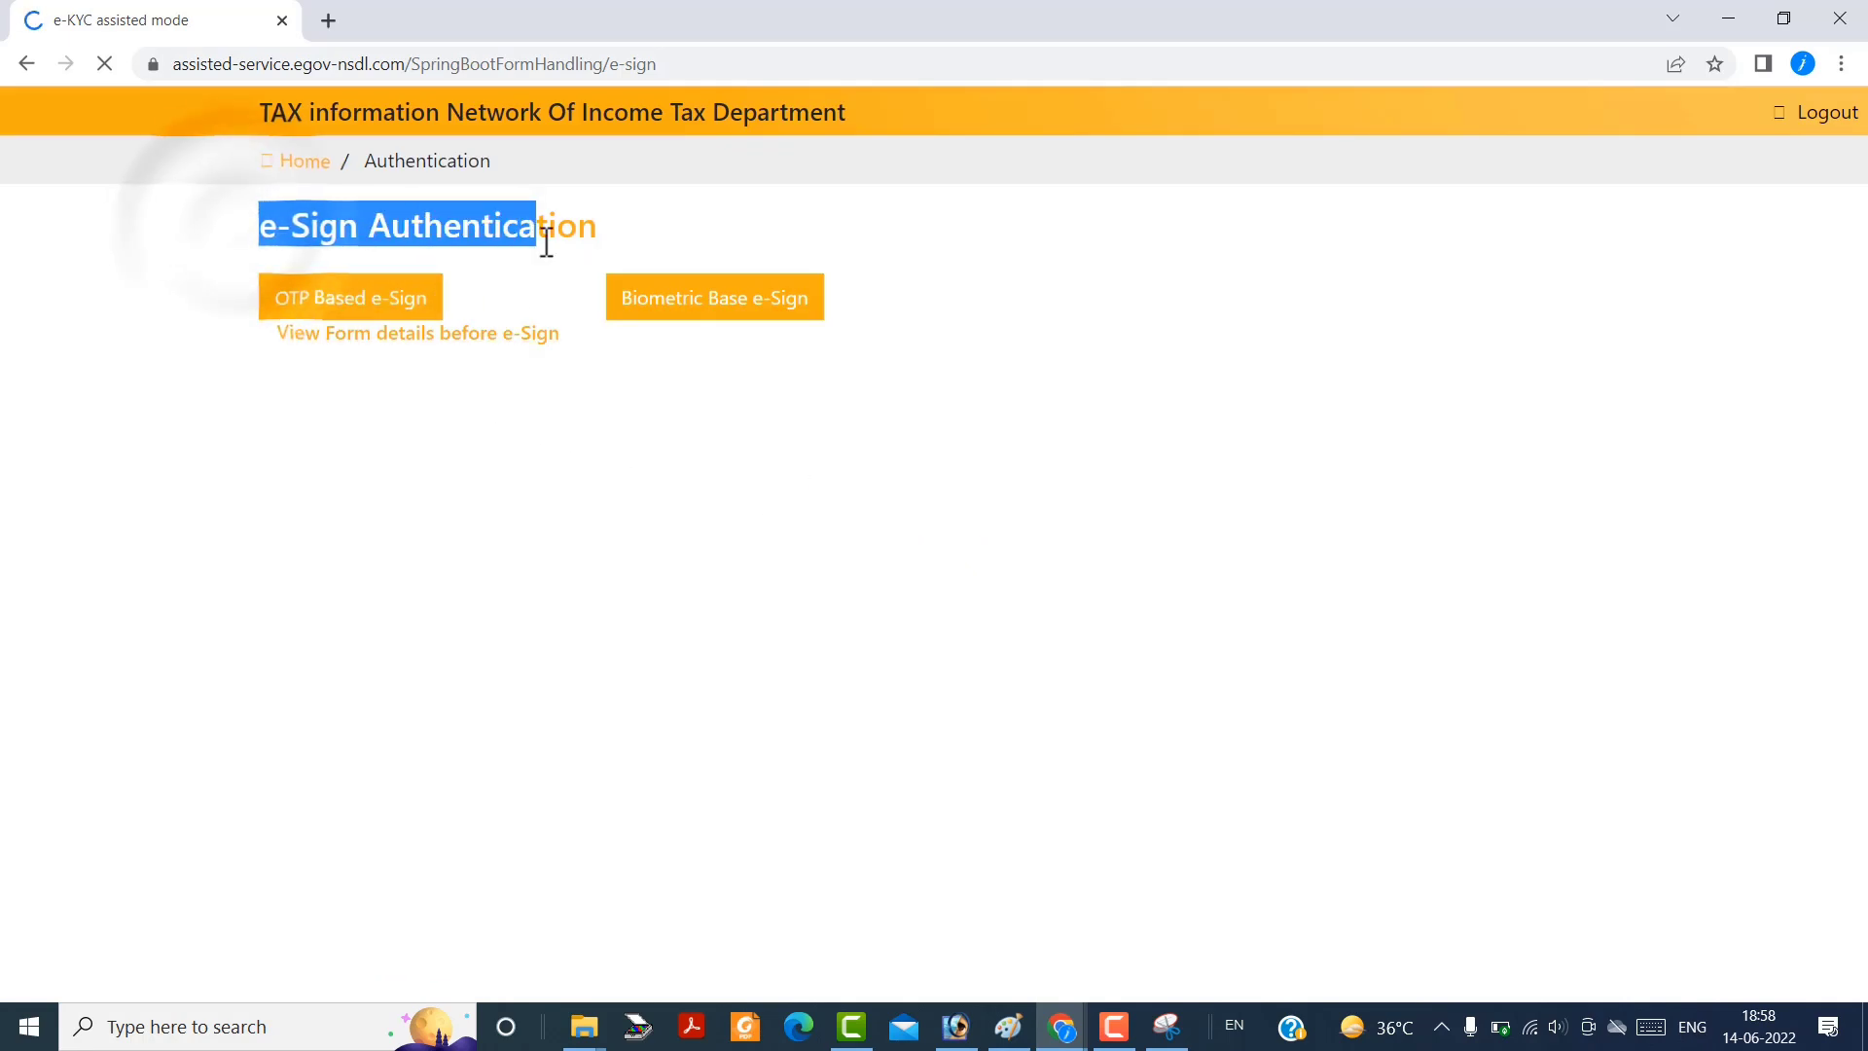
{"action": "left_click", "coordinate": [479, 335]}
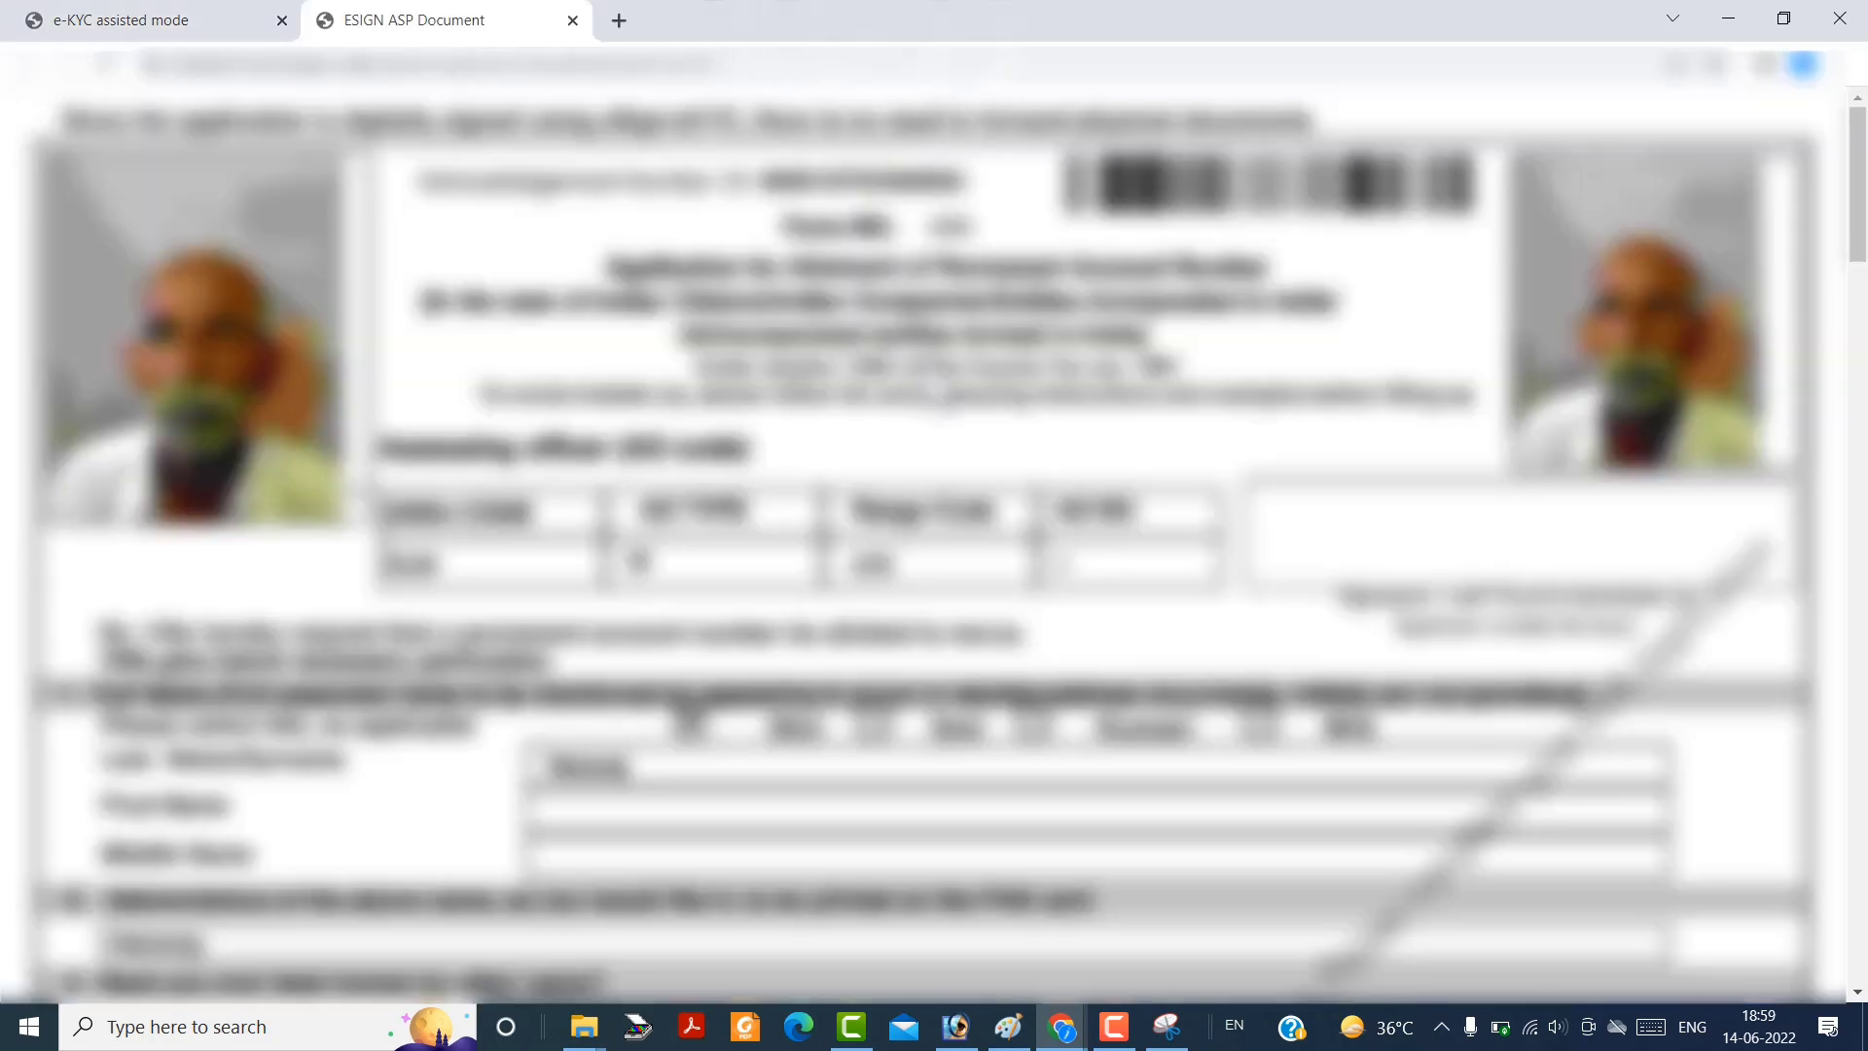
{"action": "scroll", "coordinate": [961, 426], "scroll_direction": "down", "scroll_amount": 9}
{"action": "scroll", "coordinate": [973, 438], "scroll_direction": "up", "scroll_amount": 13}
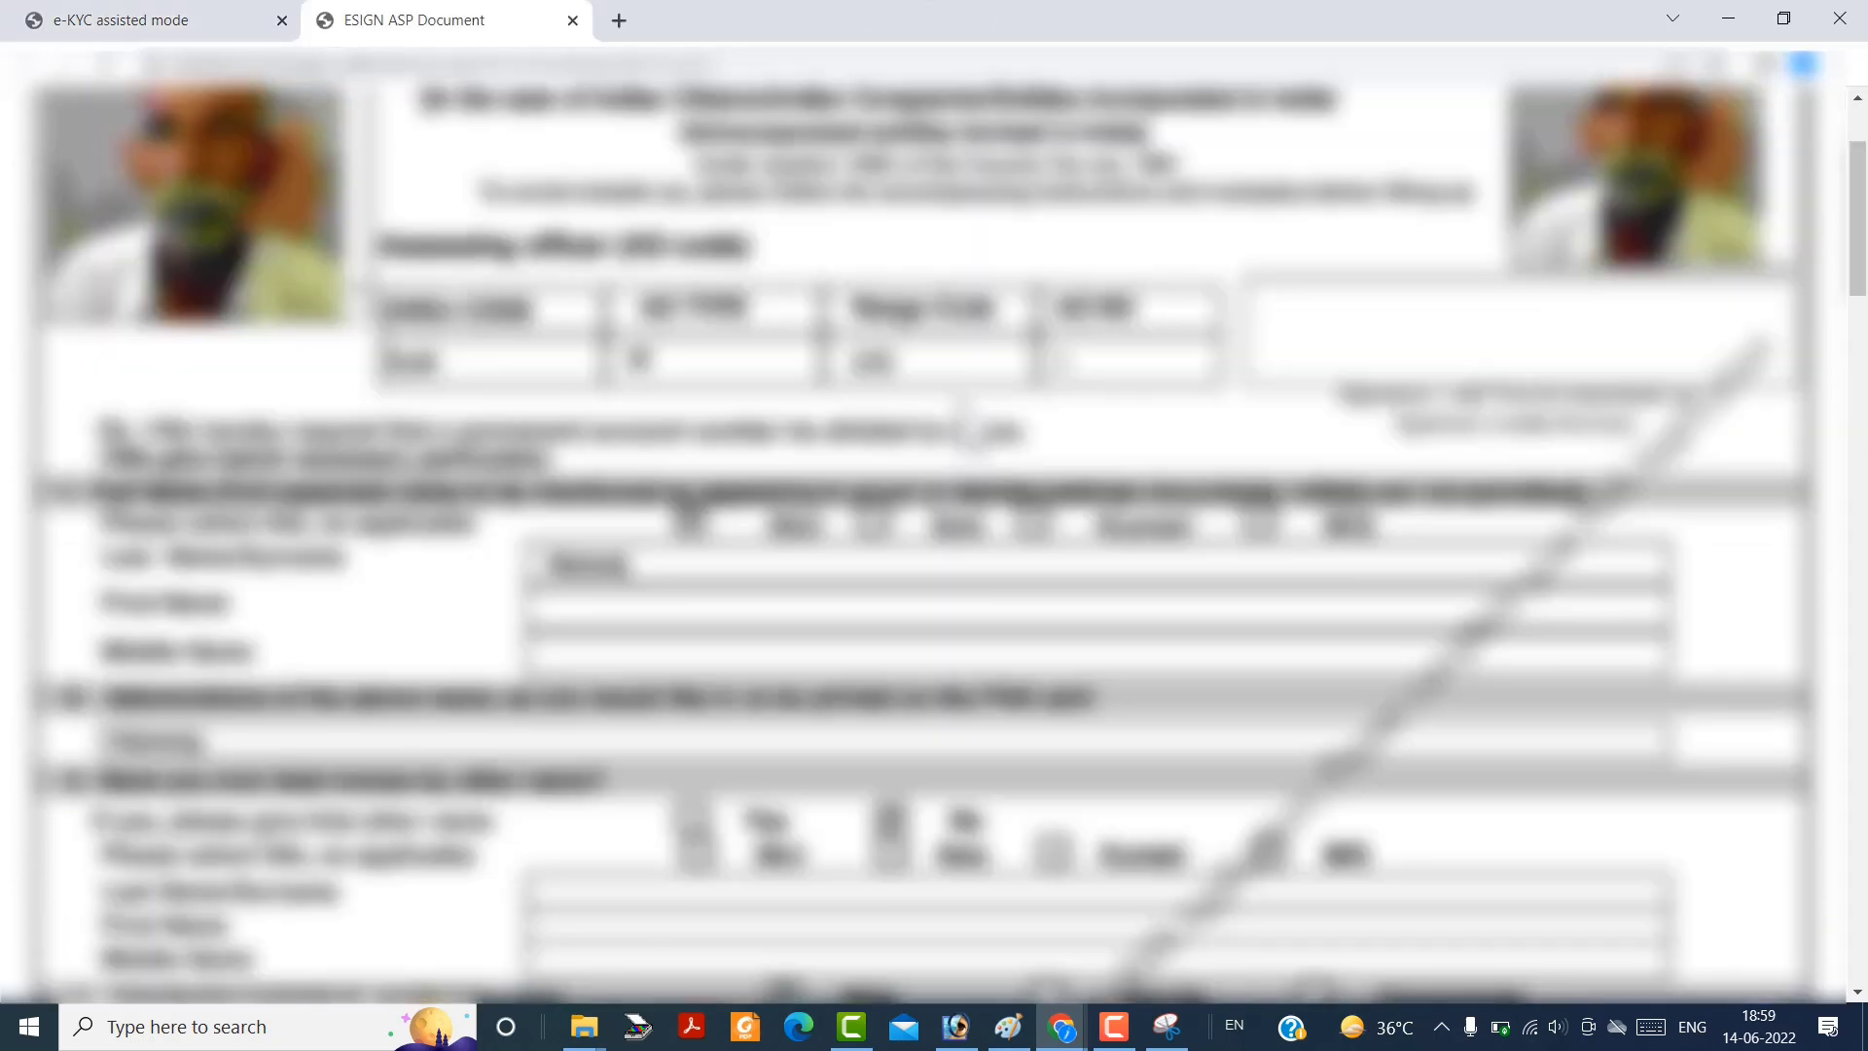
{"action": "left_click", "coordinate": [151, 8]}
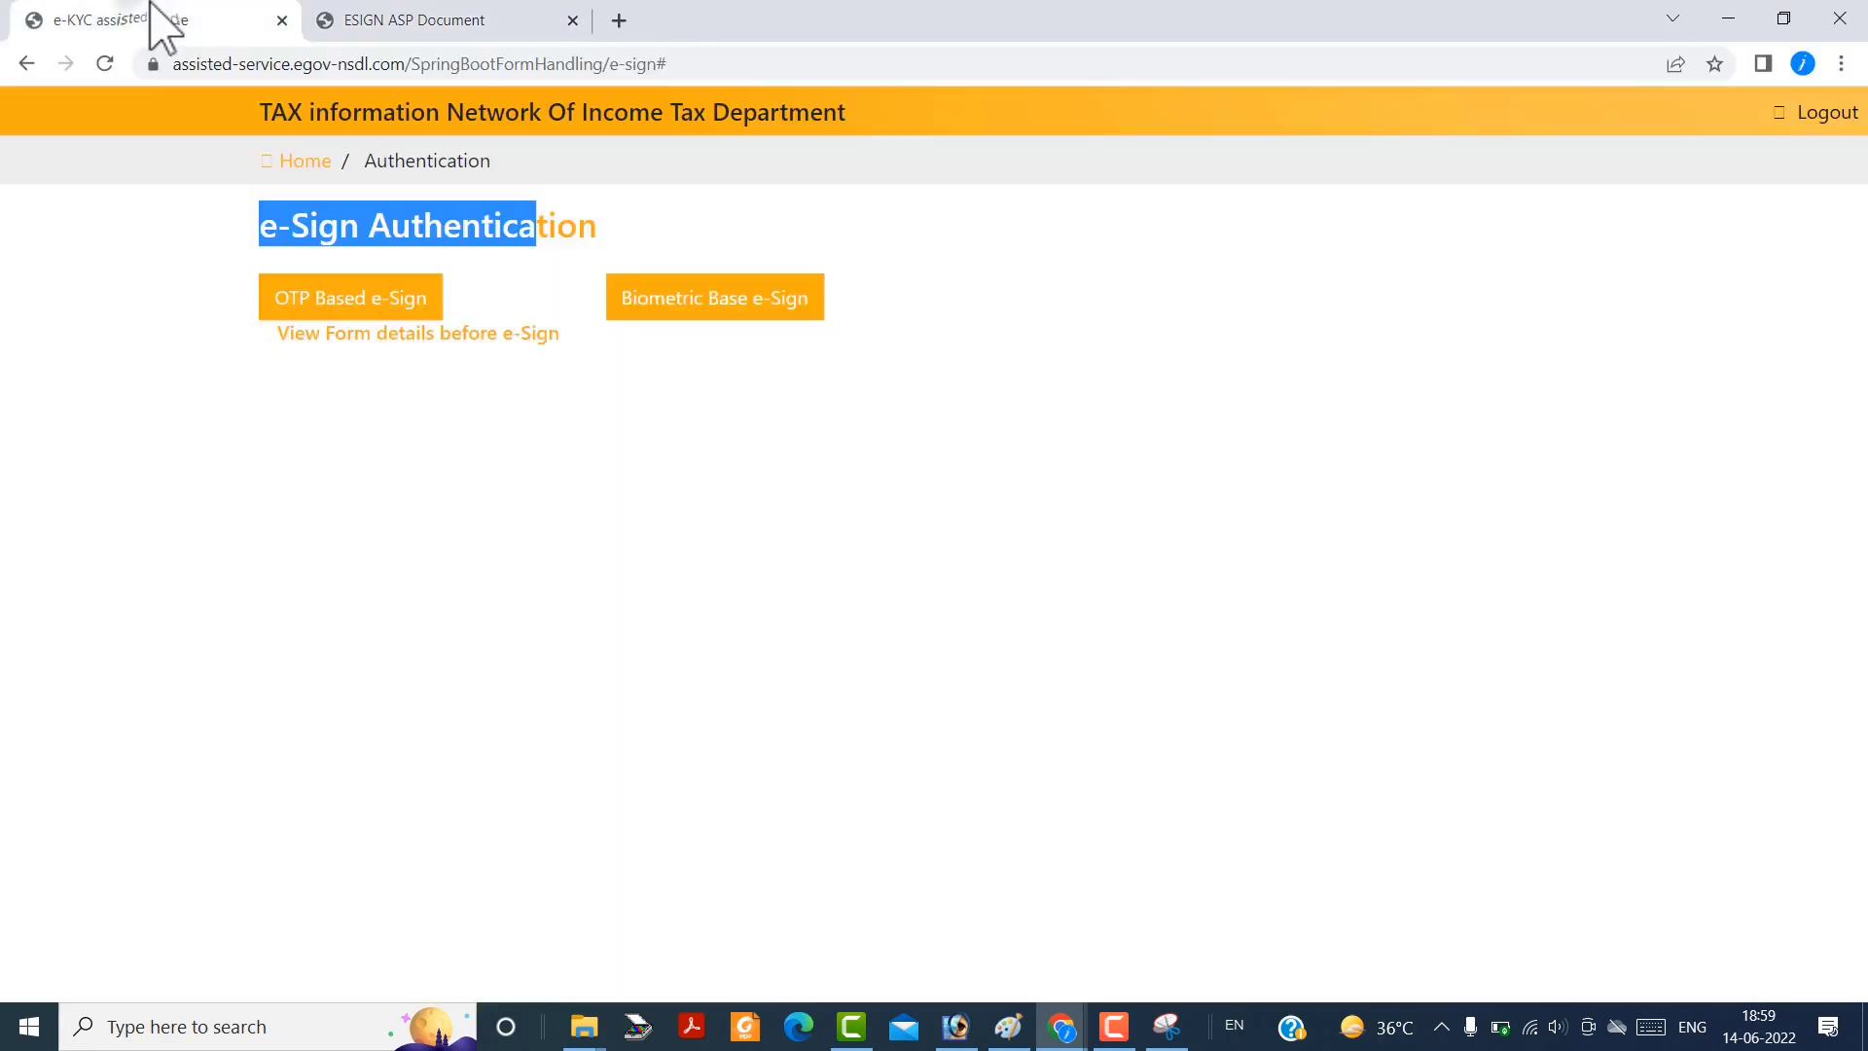
Start the biometric e-Sign, go to the Aadhaar/VID field, choose the Mantra (MFS100) device and accept the NSDL e-Gov authorization.
{"action": "left_click", "coordinate": [761, 316]}
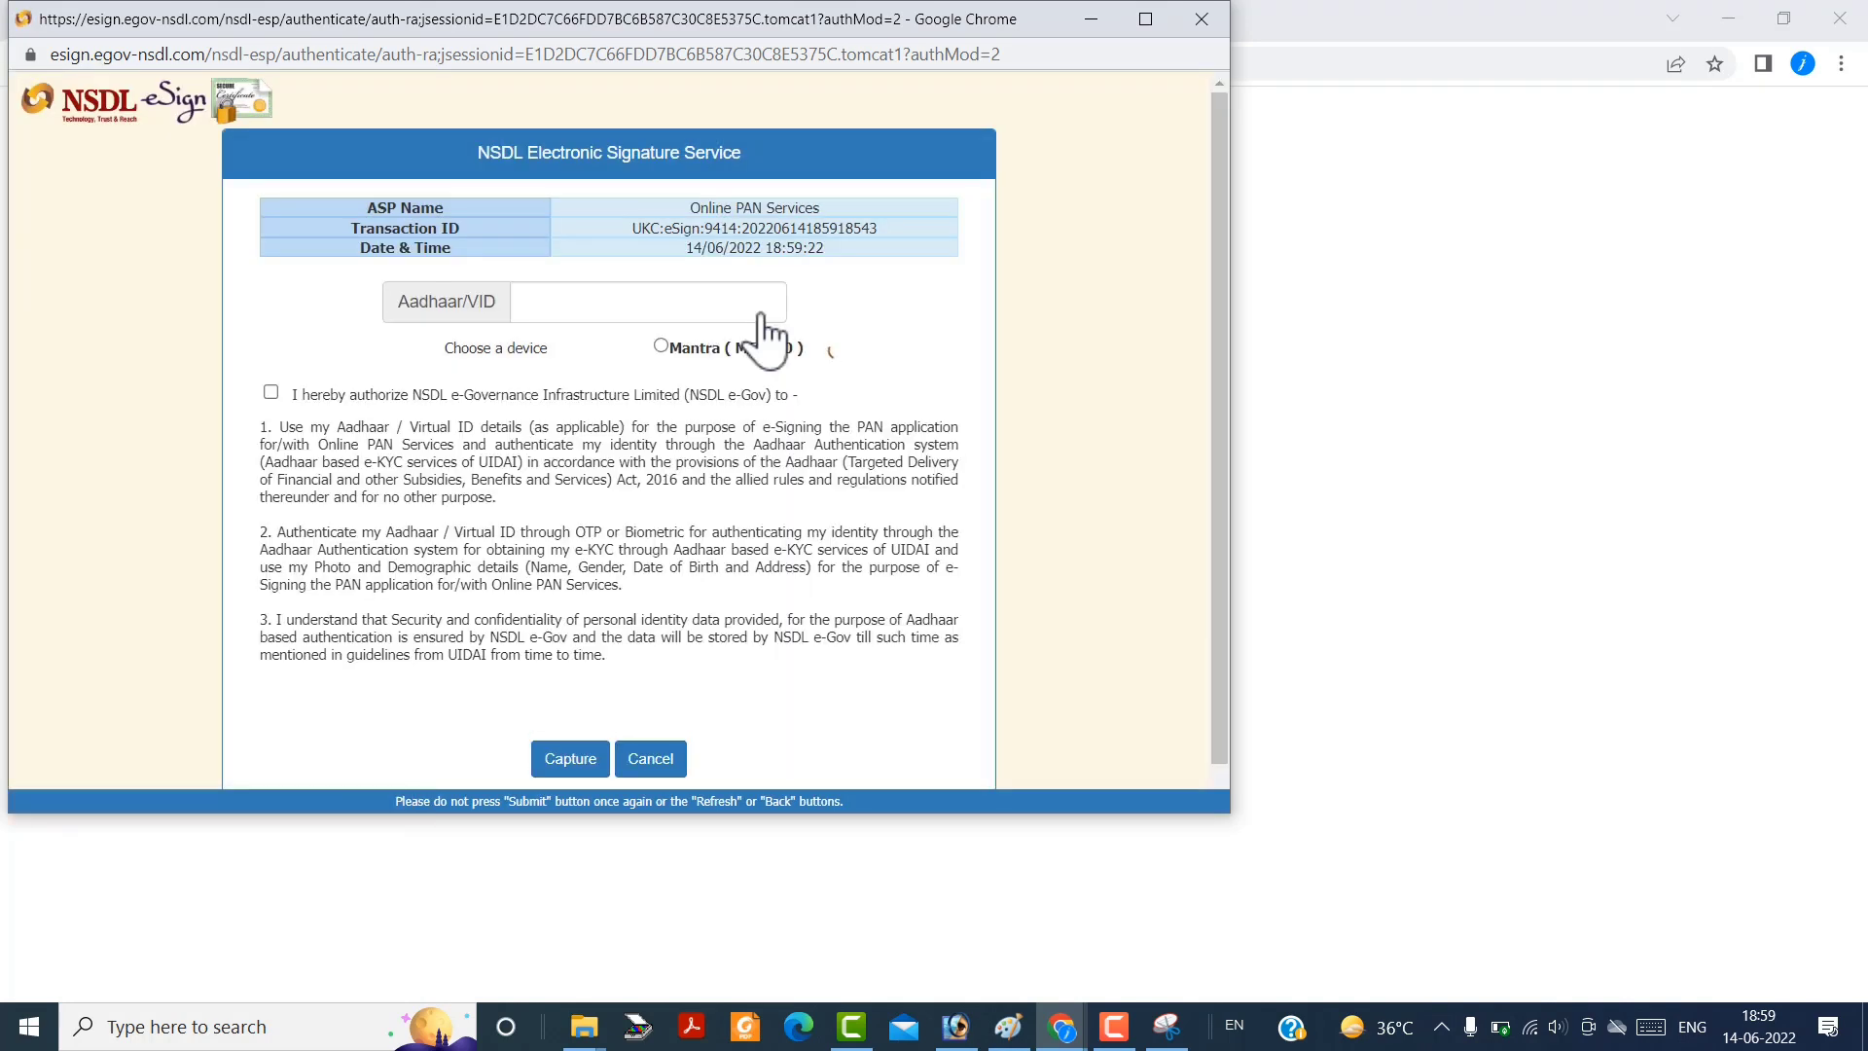
{"action": "left_click", "coordinate": [619, 304]}
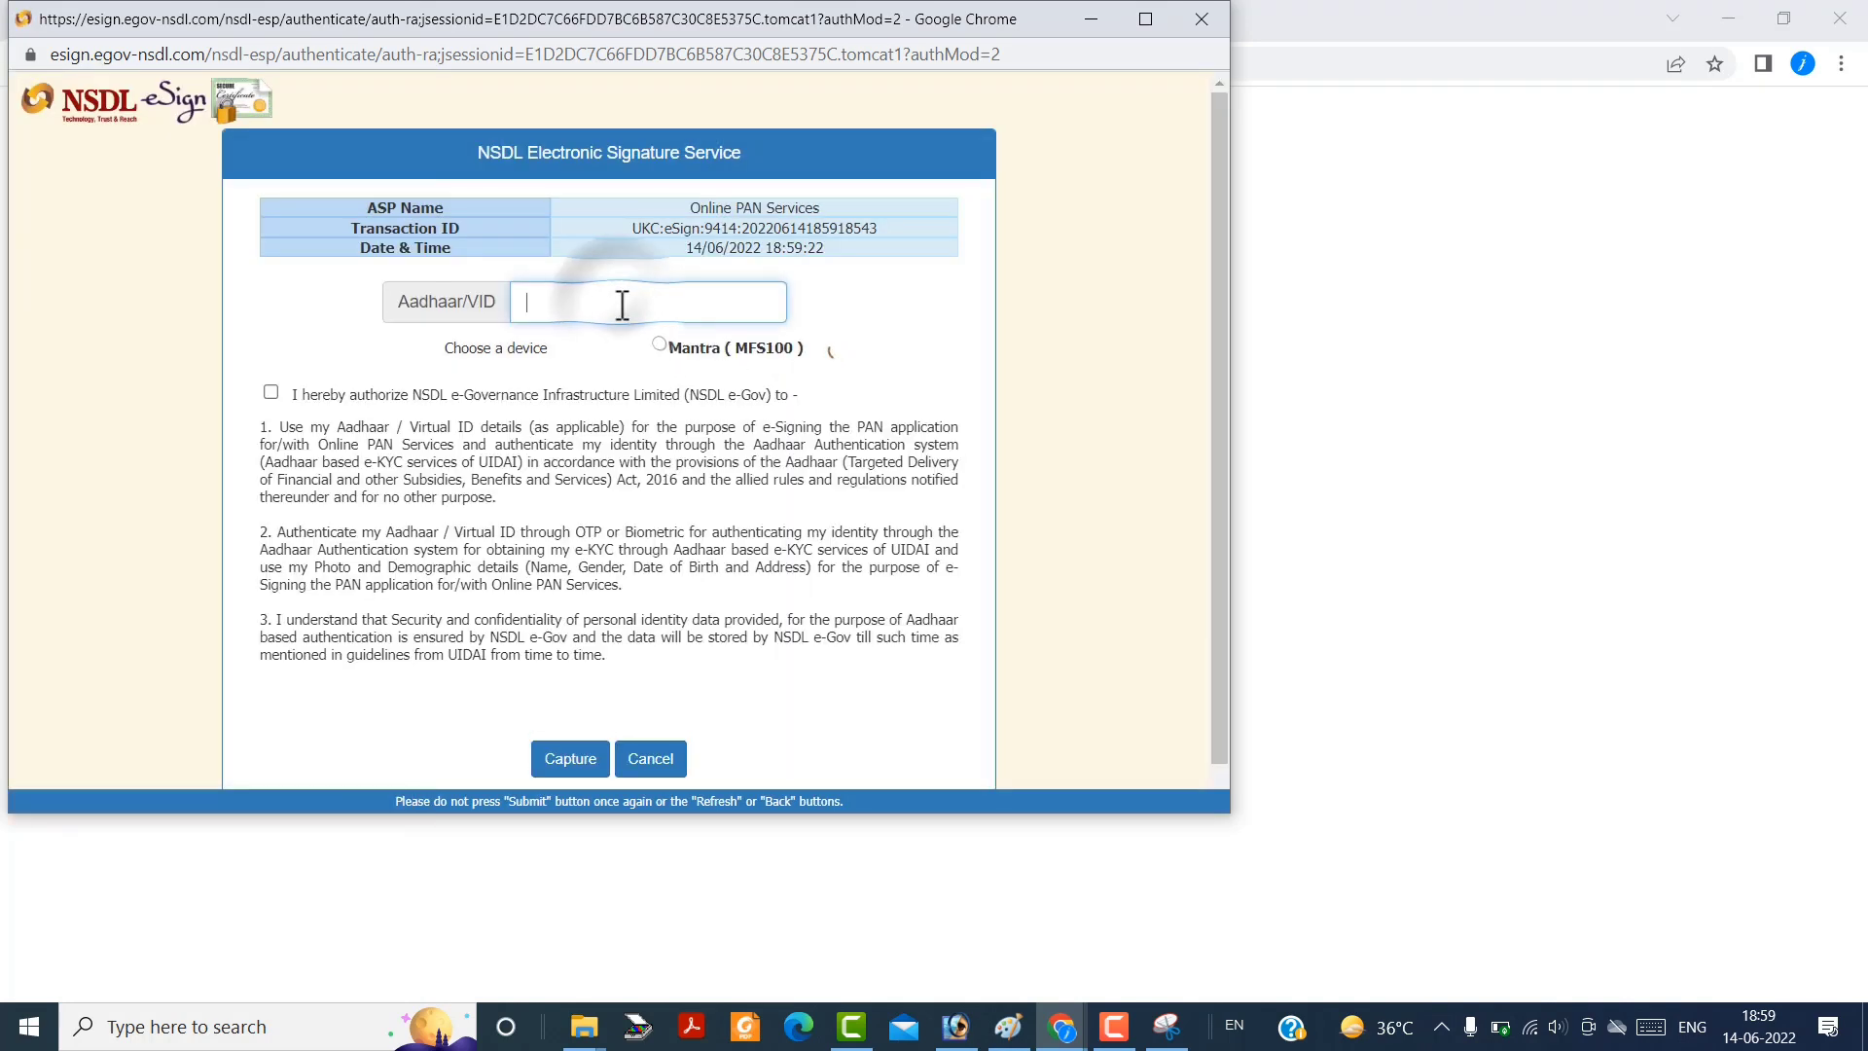
{"action": "left_click", "coordinate": [662, 346]}
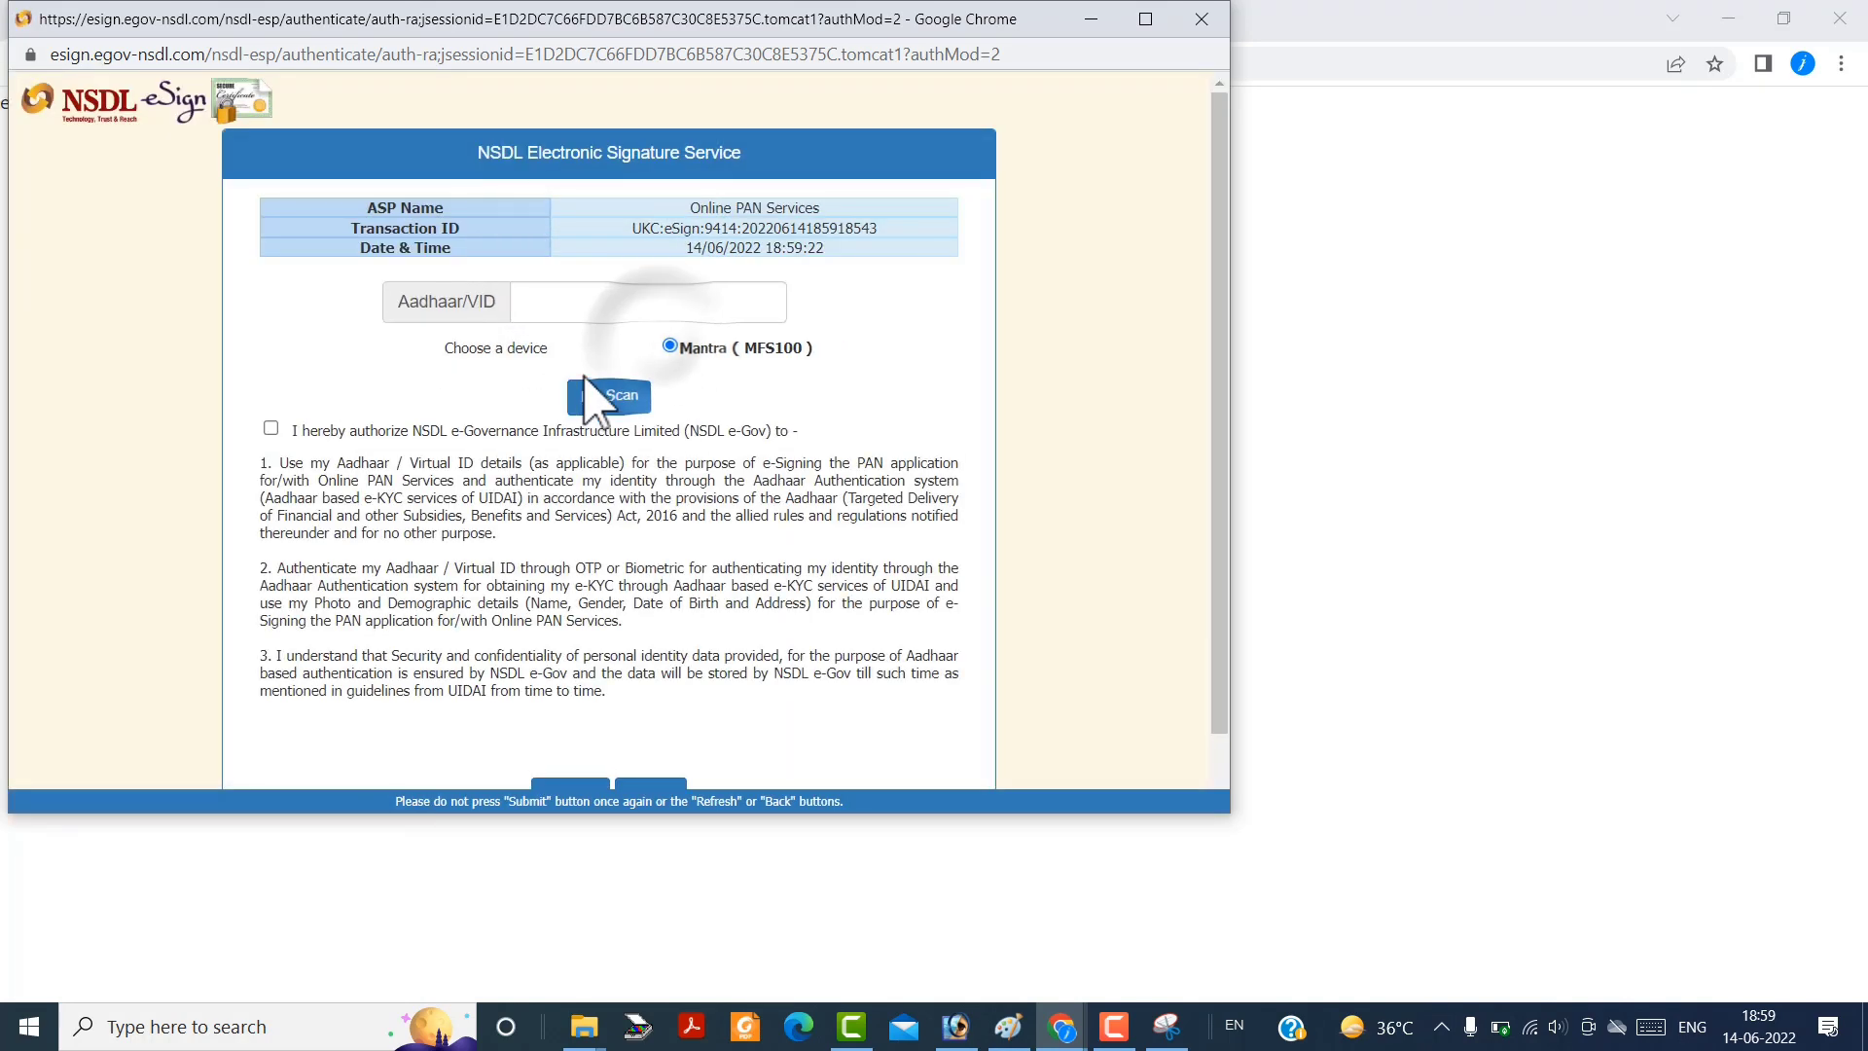
{"action": "left_click", "coordinate": [271, 429]}
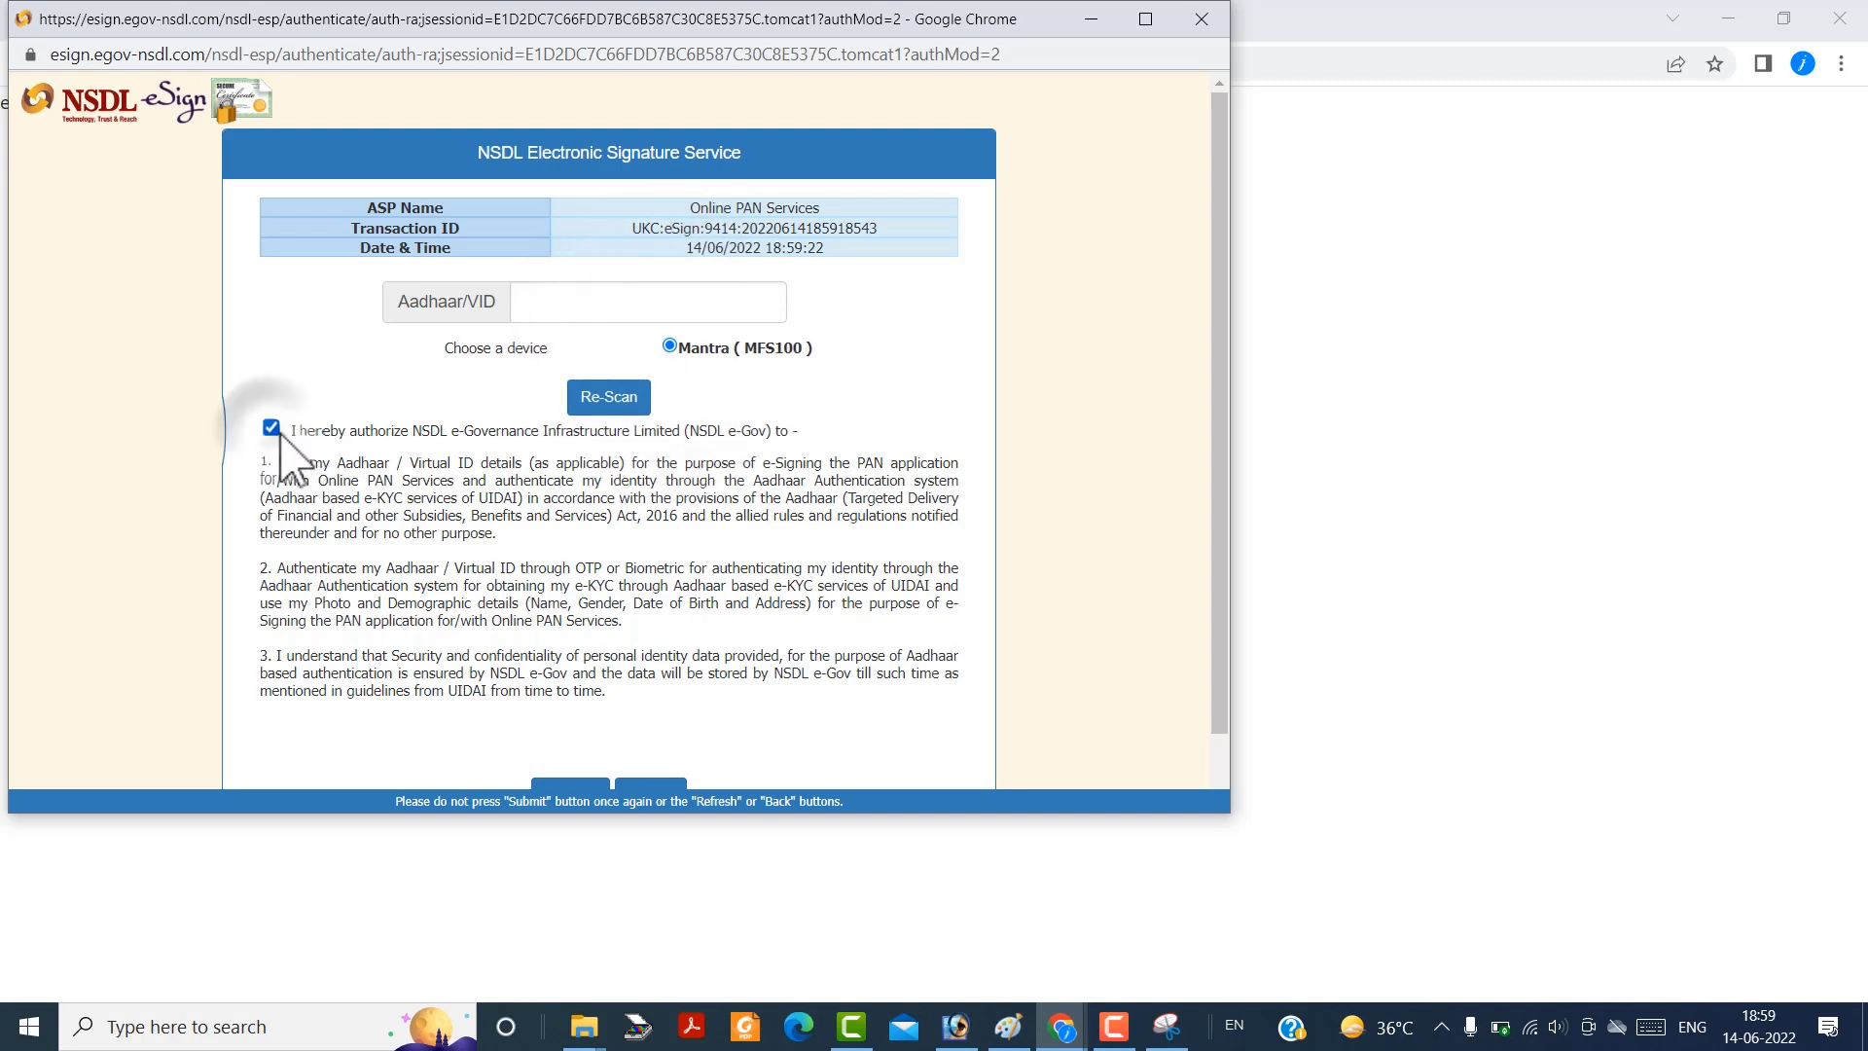
{"action": "scroll", "coordinate": [428, 545], "scroll_direction": "down", "scroll_amount": 1}
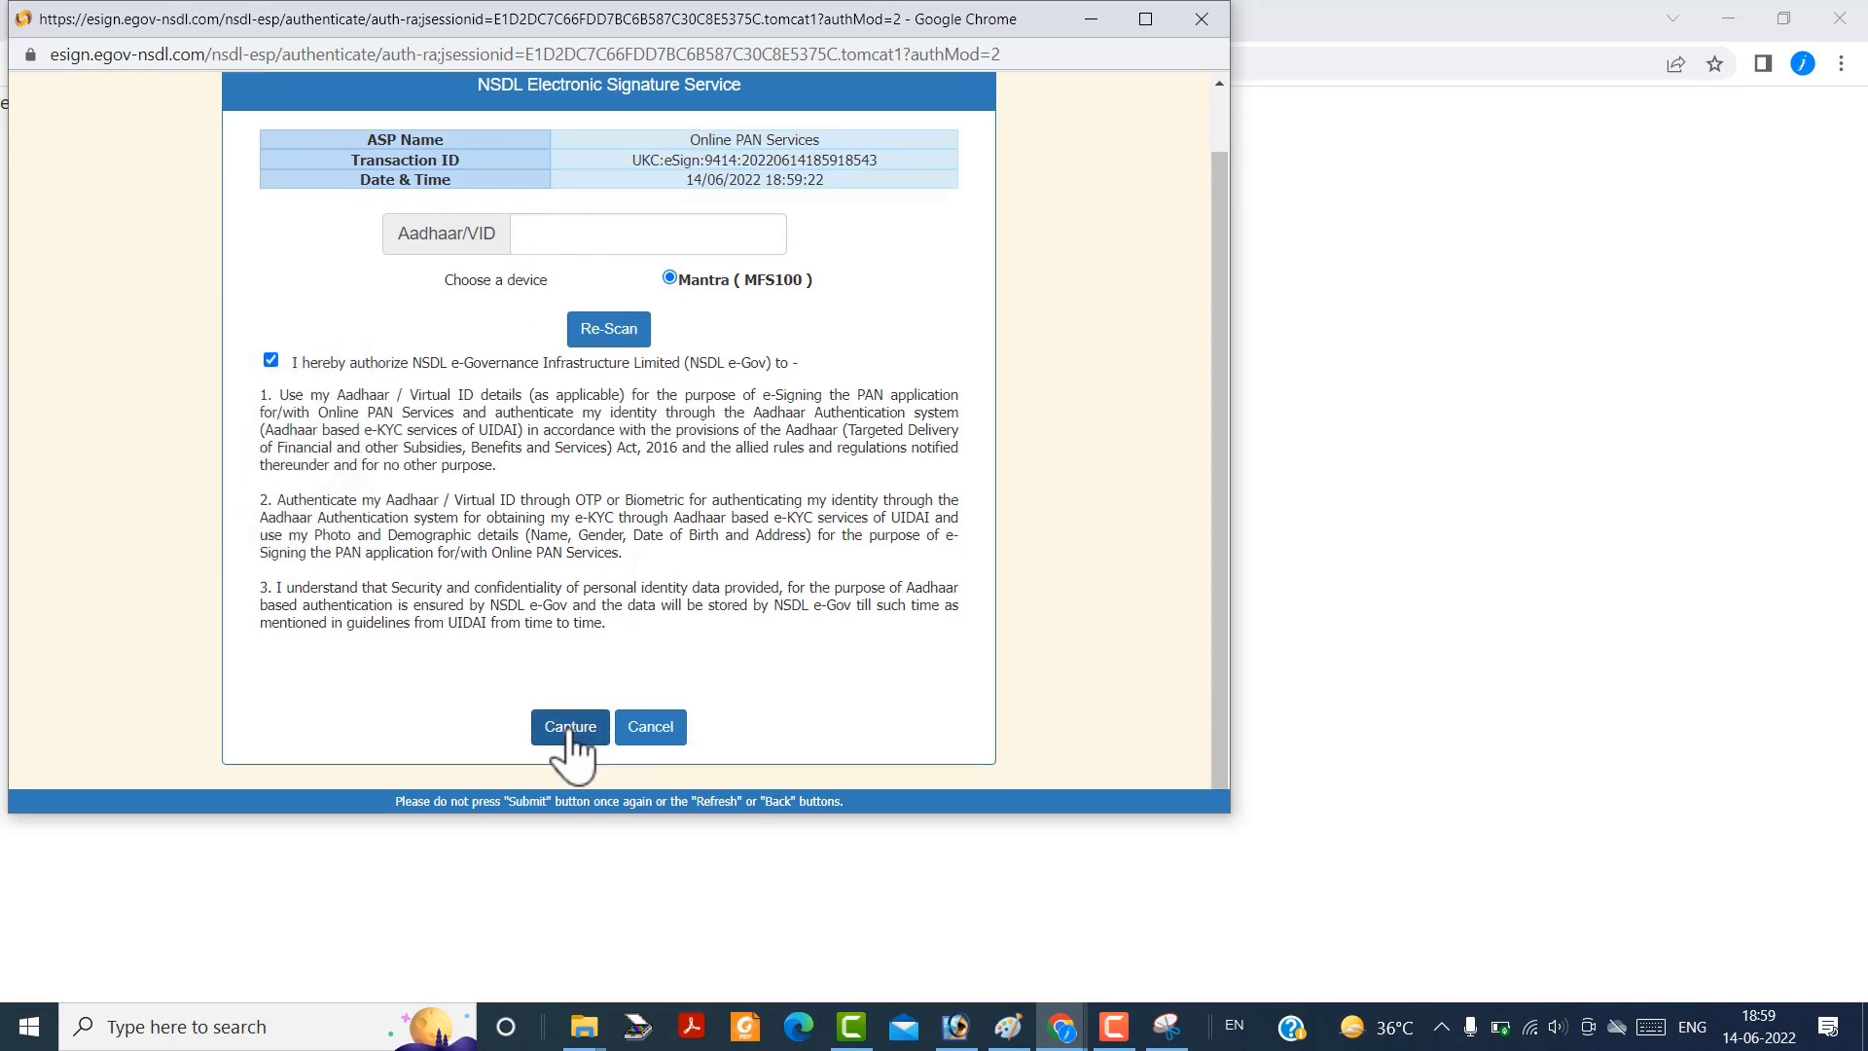
Capture the fingerprint for the e-Sign and finish the signing to return to the PAN card registration page.
{"action": "left_click", "coordinate": [570, 732]}
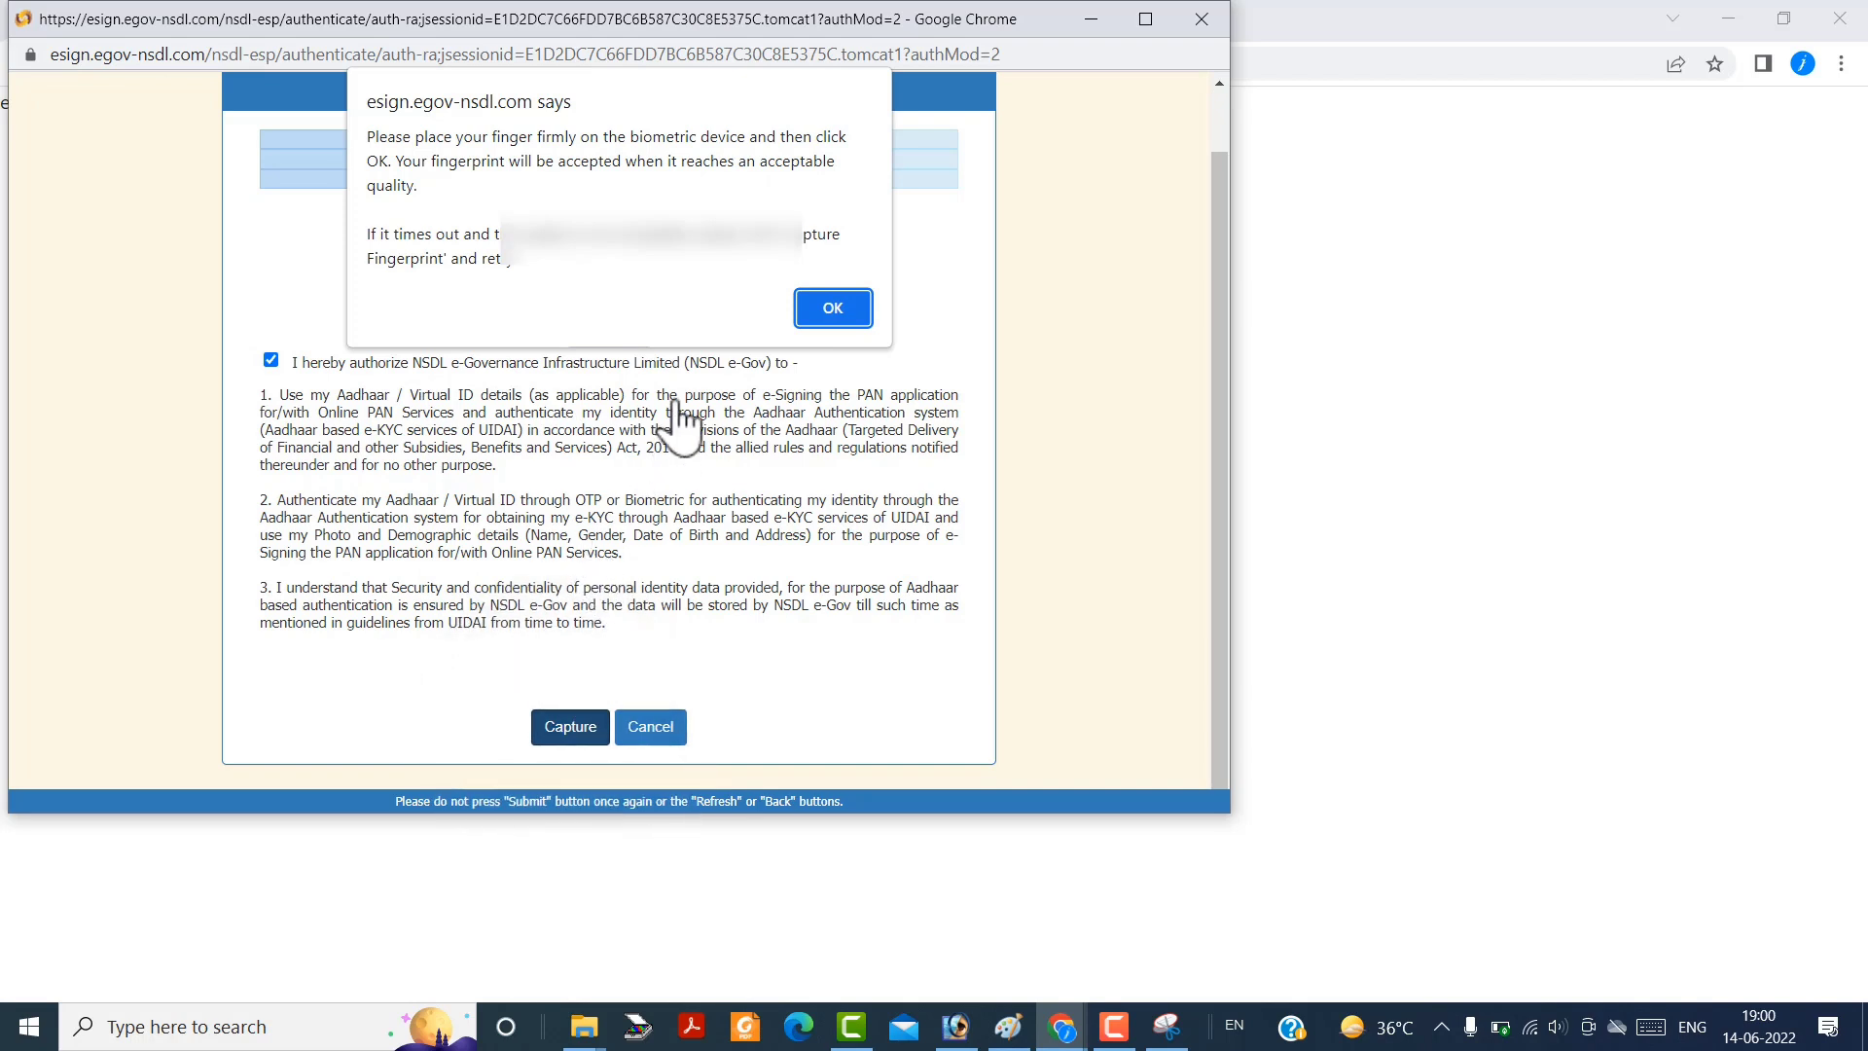
{"action": "left_click", "coordinate": [829, 310]}
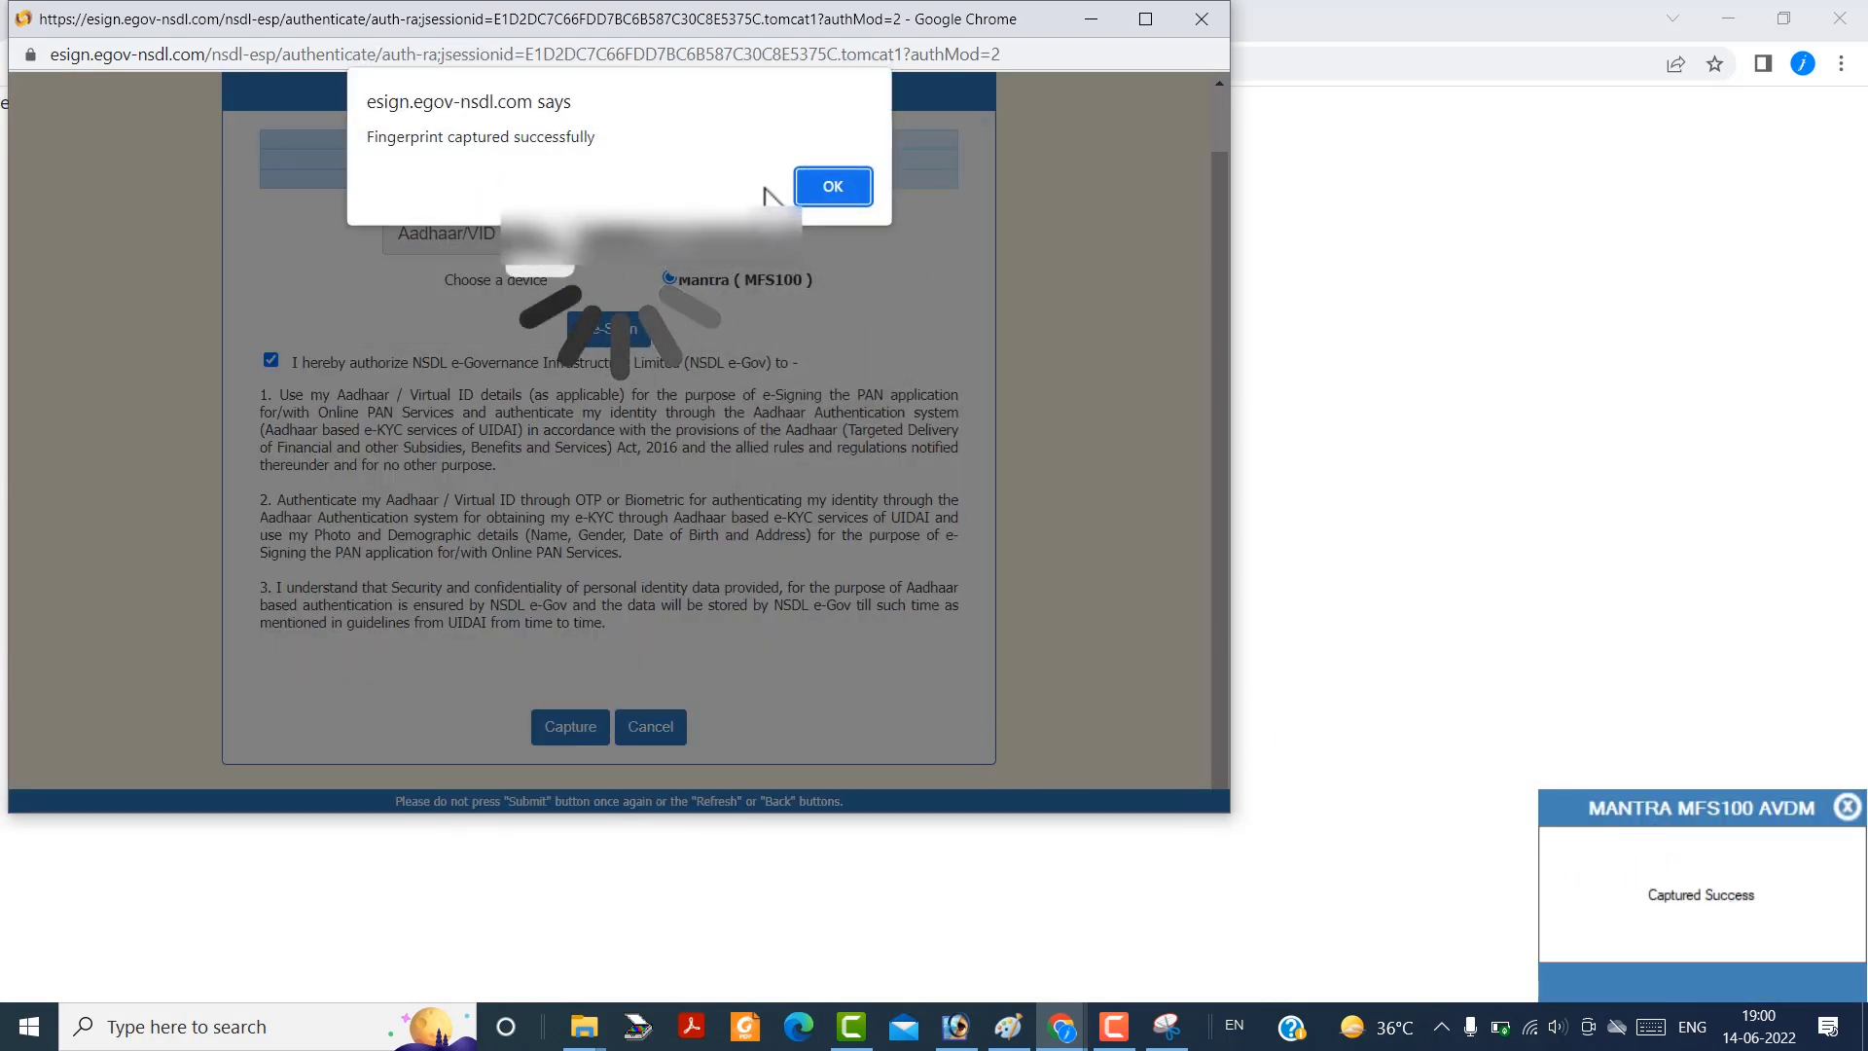
{"action": "left_click", "coordinate": [832, 187]}
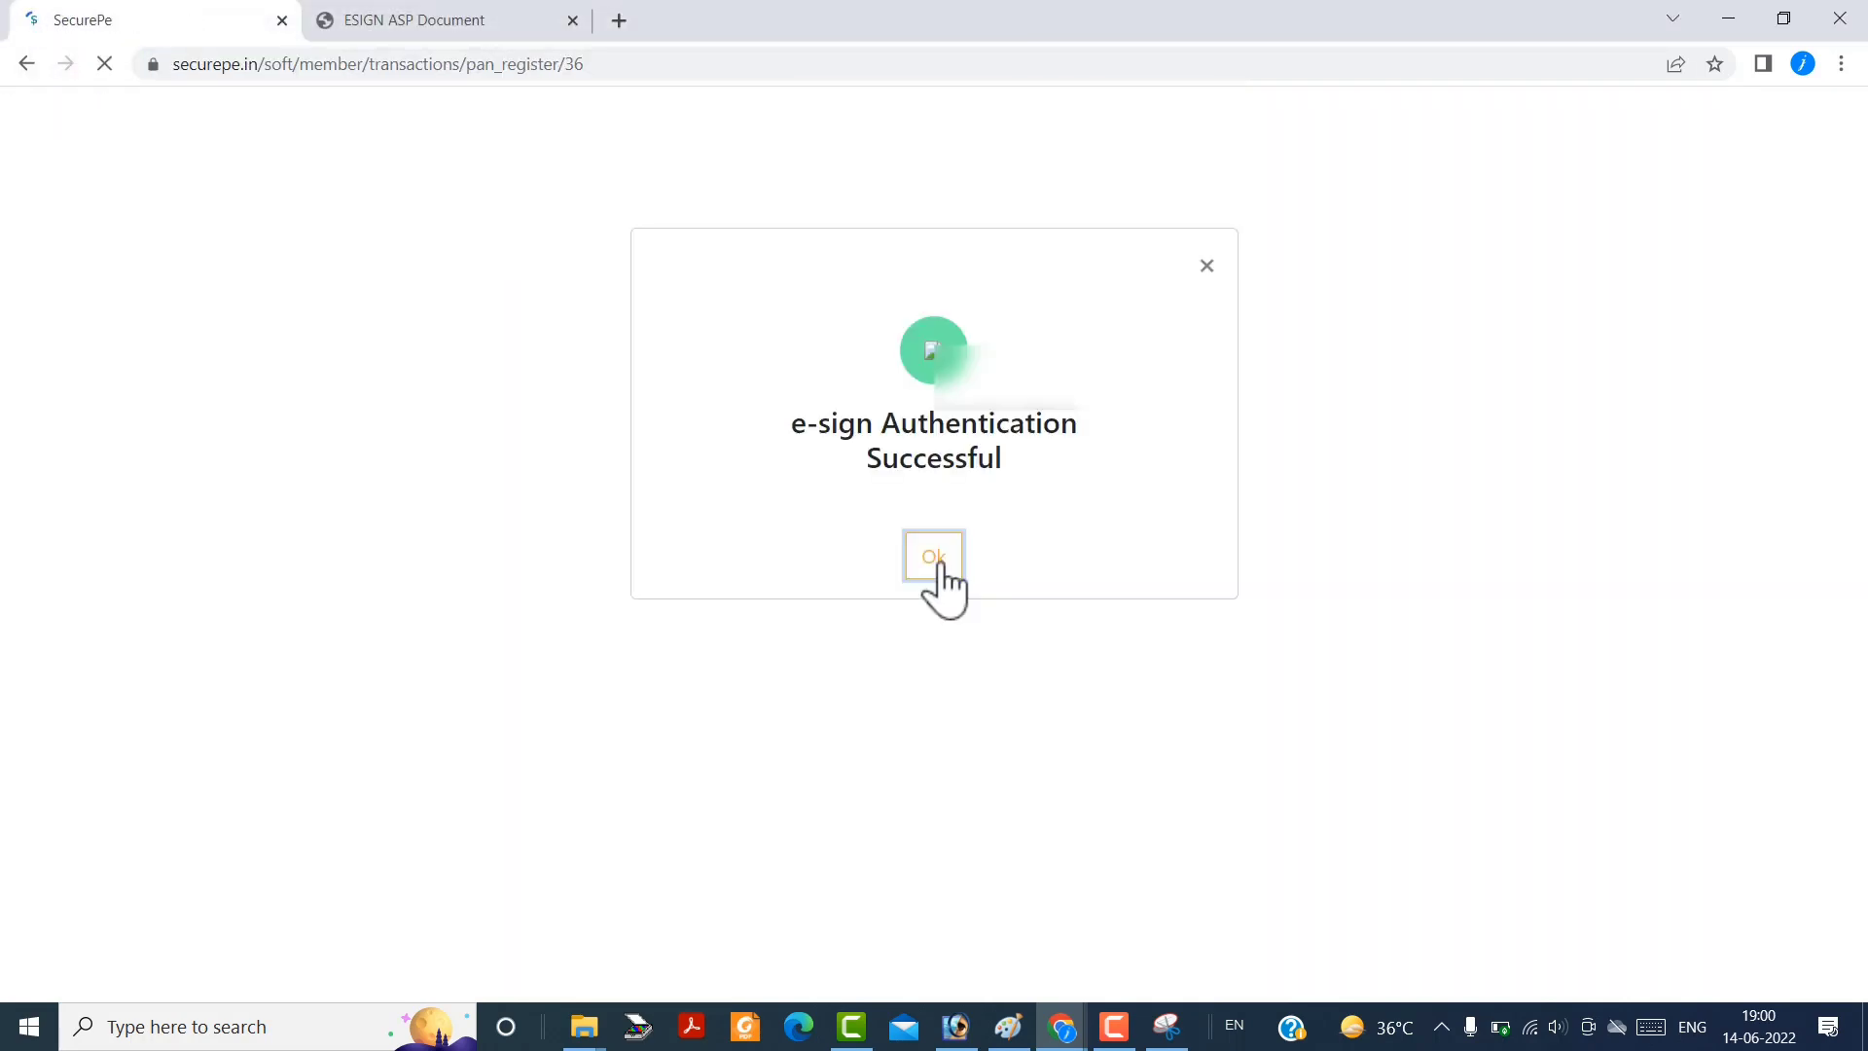
{"action": "left_click", "coordinate": [934, 557]}
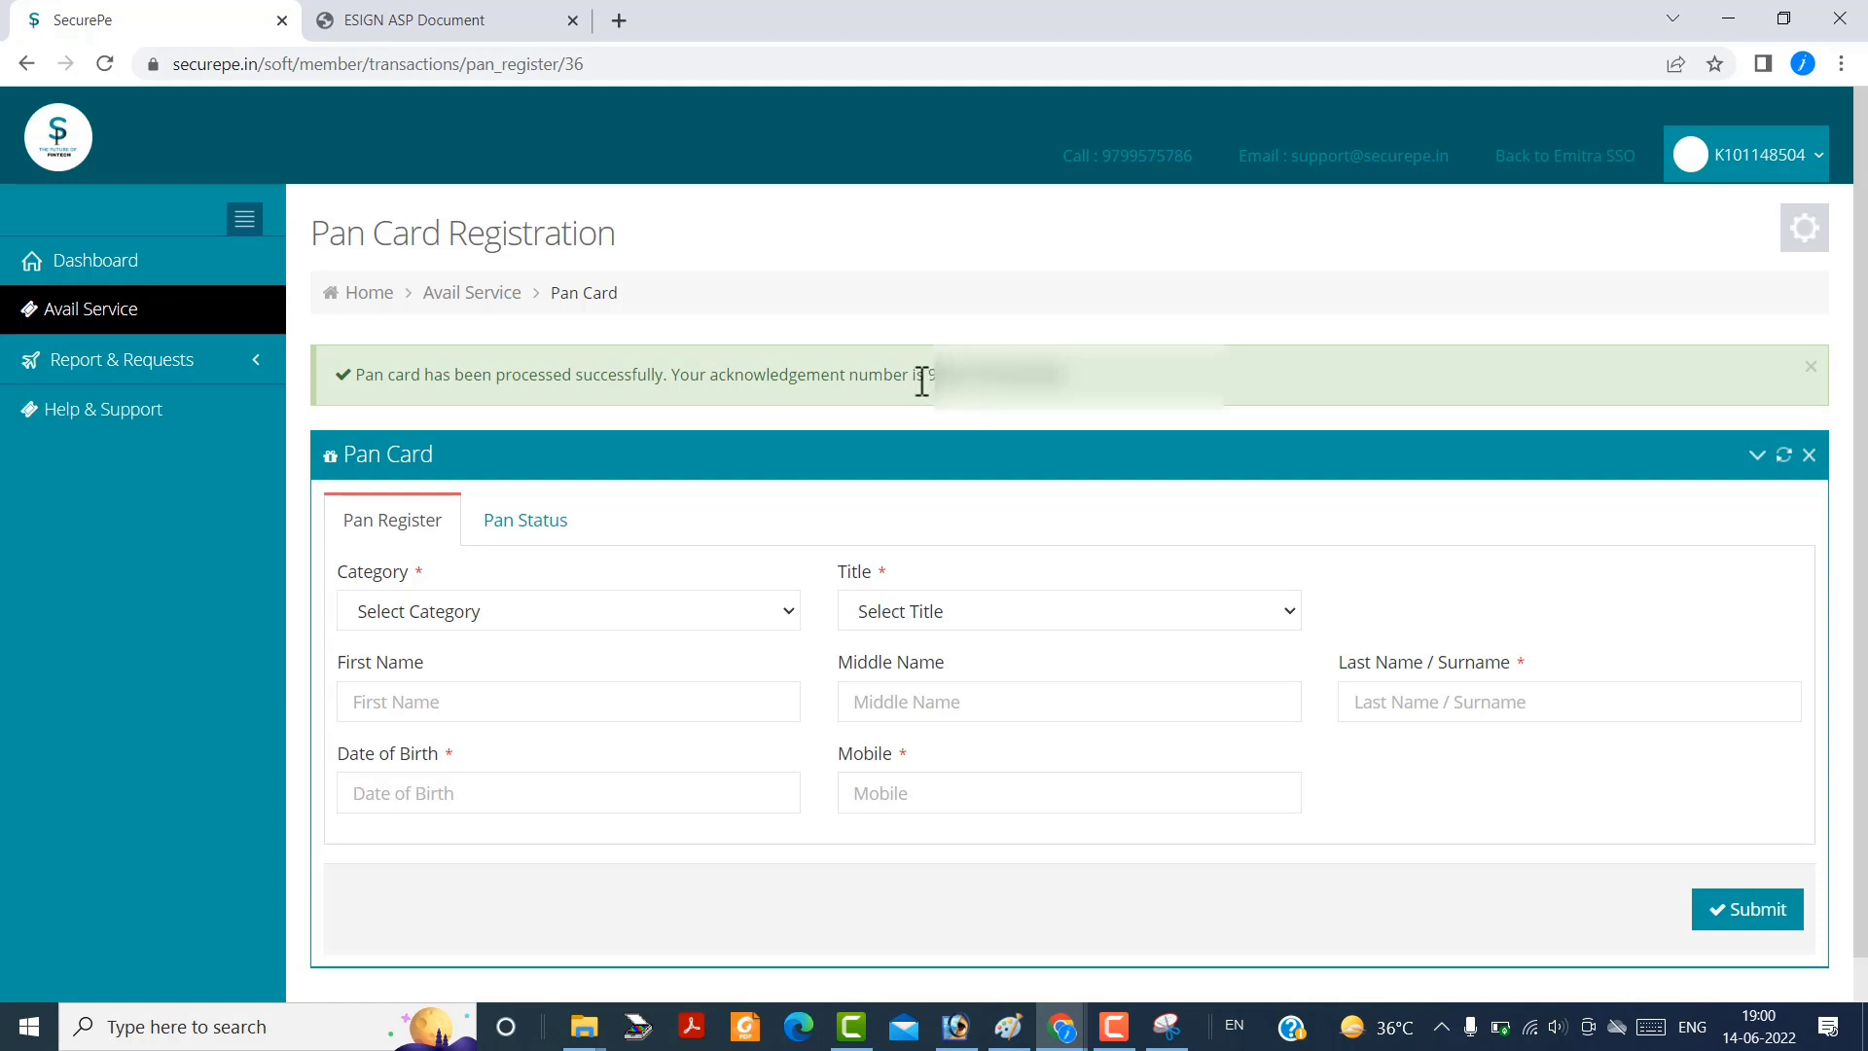
Copy the acknowledgement number from the PAN card success message, open the page's print preview and dismiss it.
{"action": "left_click_drag", "start_coordinate": [924, 378], "coordinate": [1080, 380]}
{"action": "right_click", "coordinate": [1032, 385]}
{"action": "left_click", "coordinate": [1053, 406]}
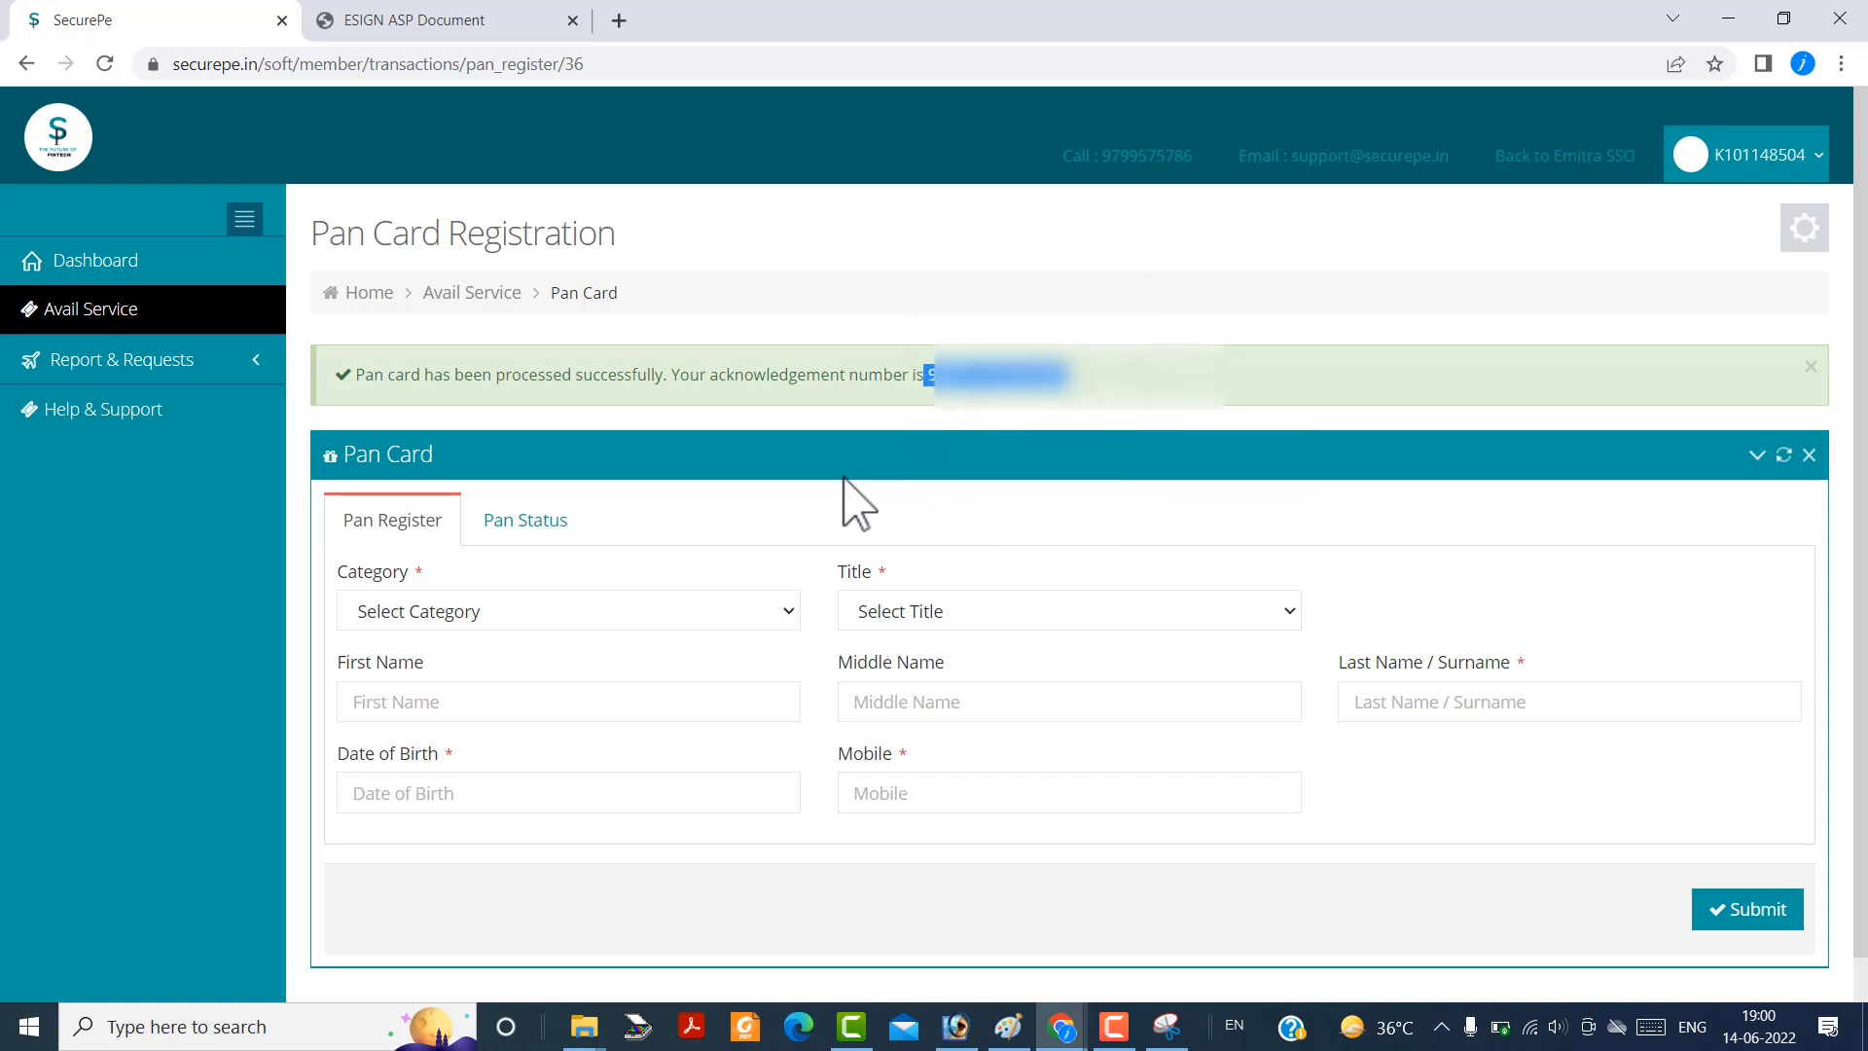
{"action": "key", "text": "ctrl+p"}
{"action": "key", "text": "Escape"}
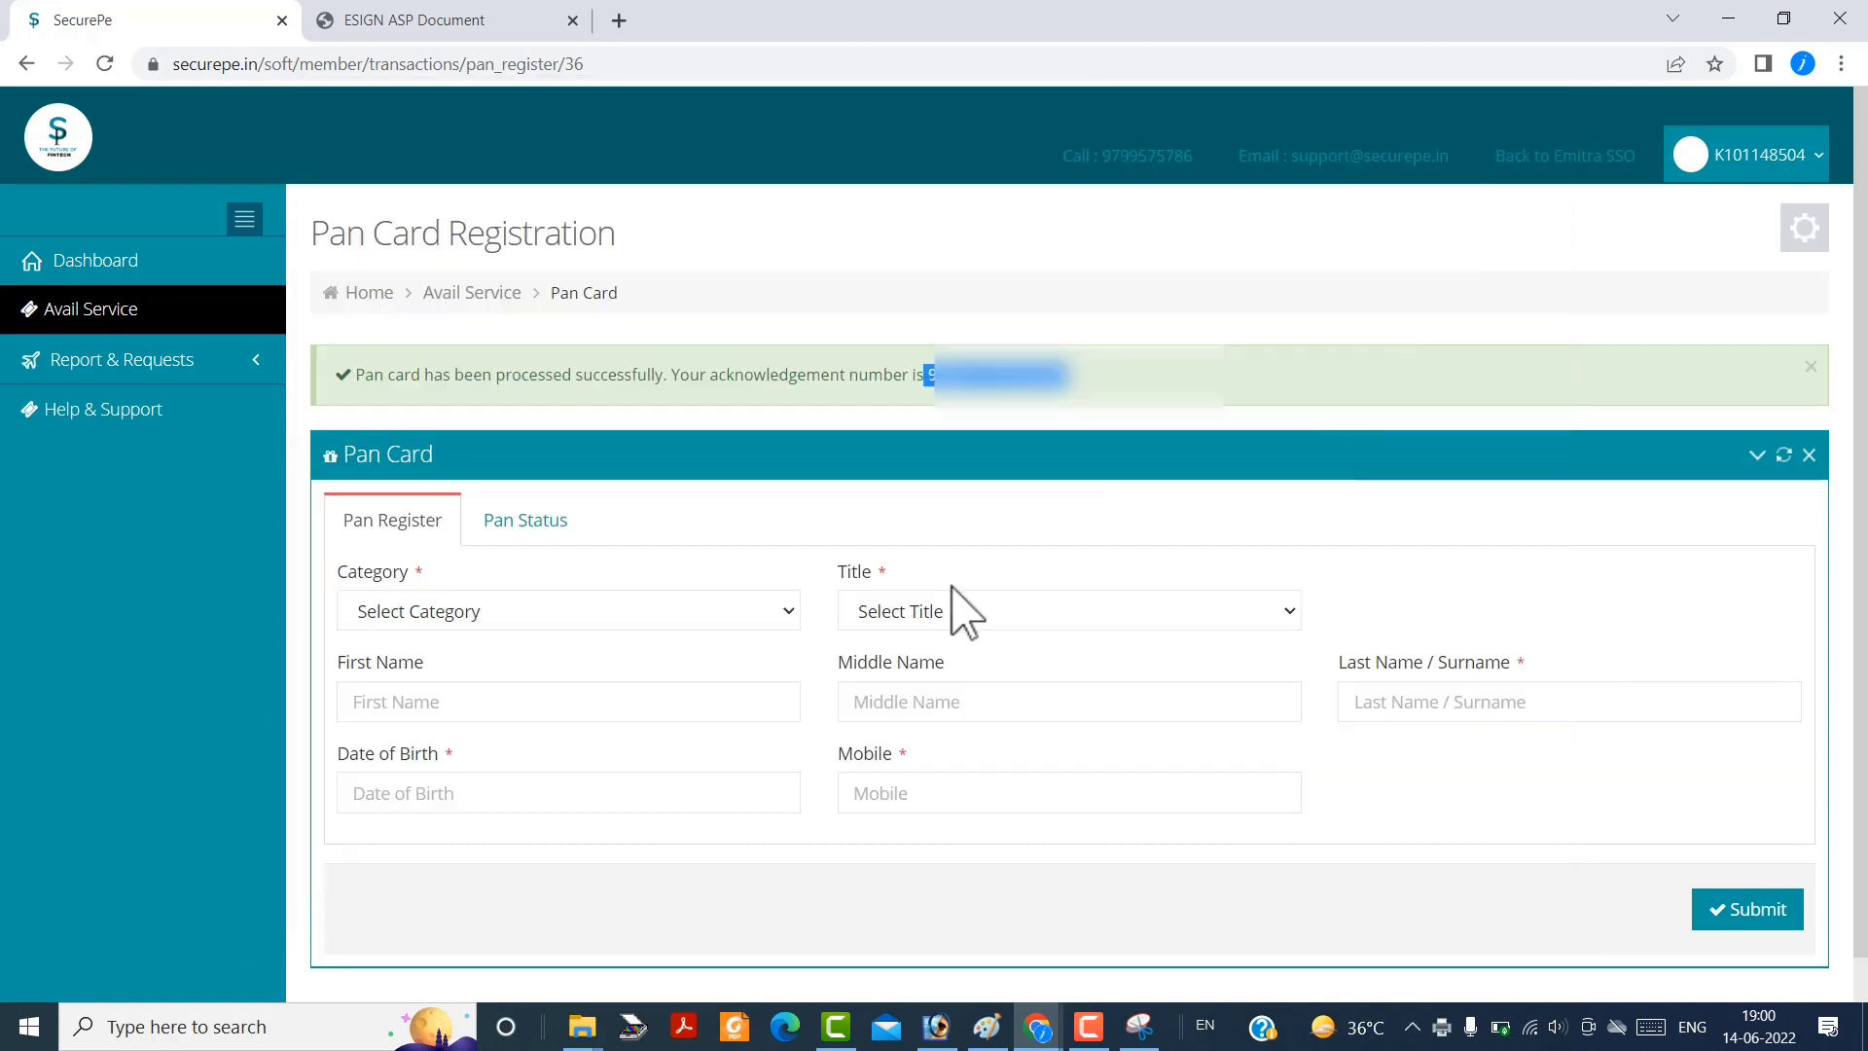
Copy the application's acknowledgement number into the Pan Status form and request the PAN card status.
{"action": "left_click", "coordinate": [520, 522]}
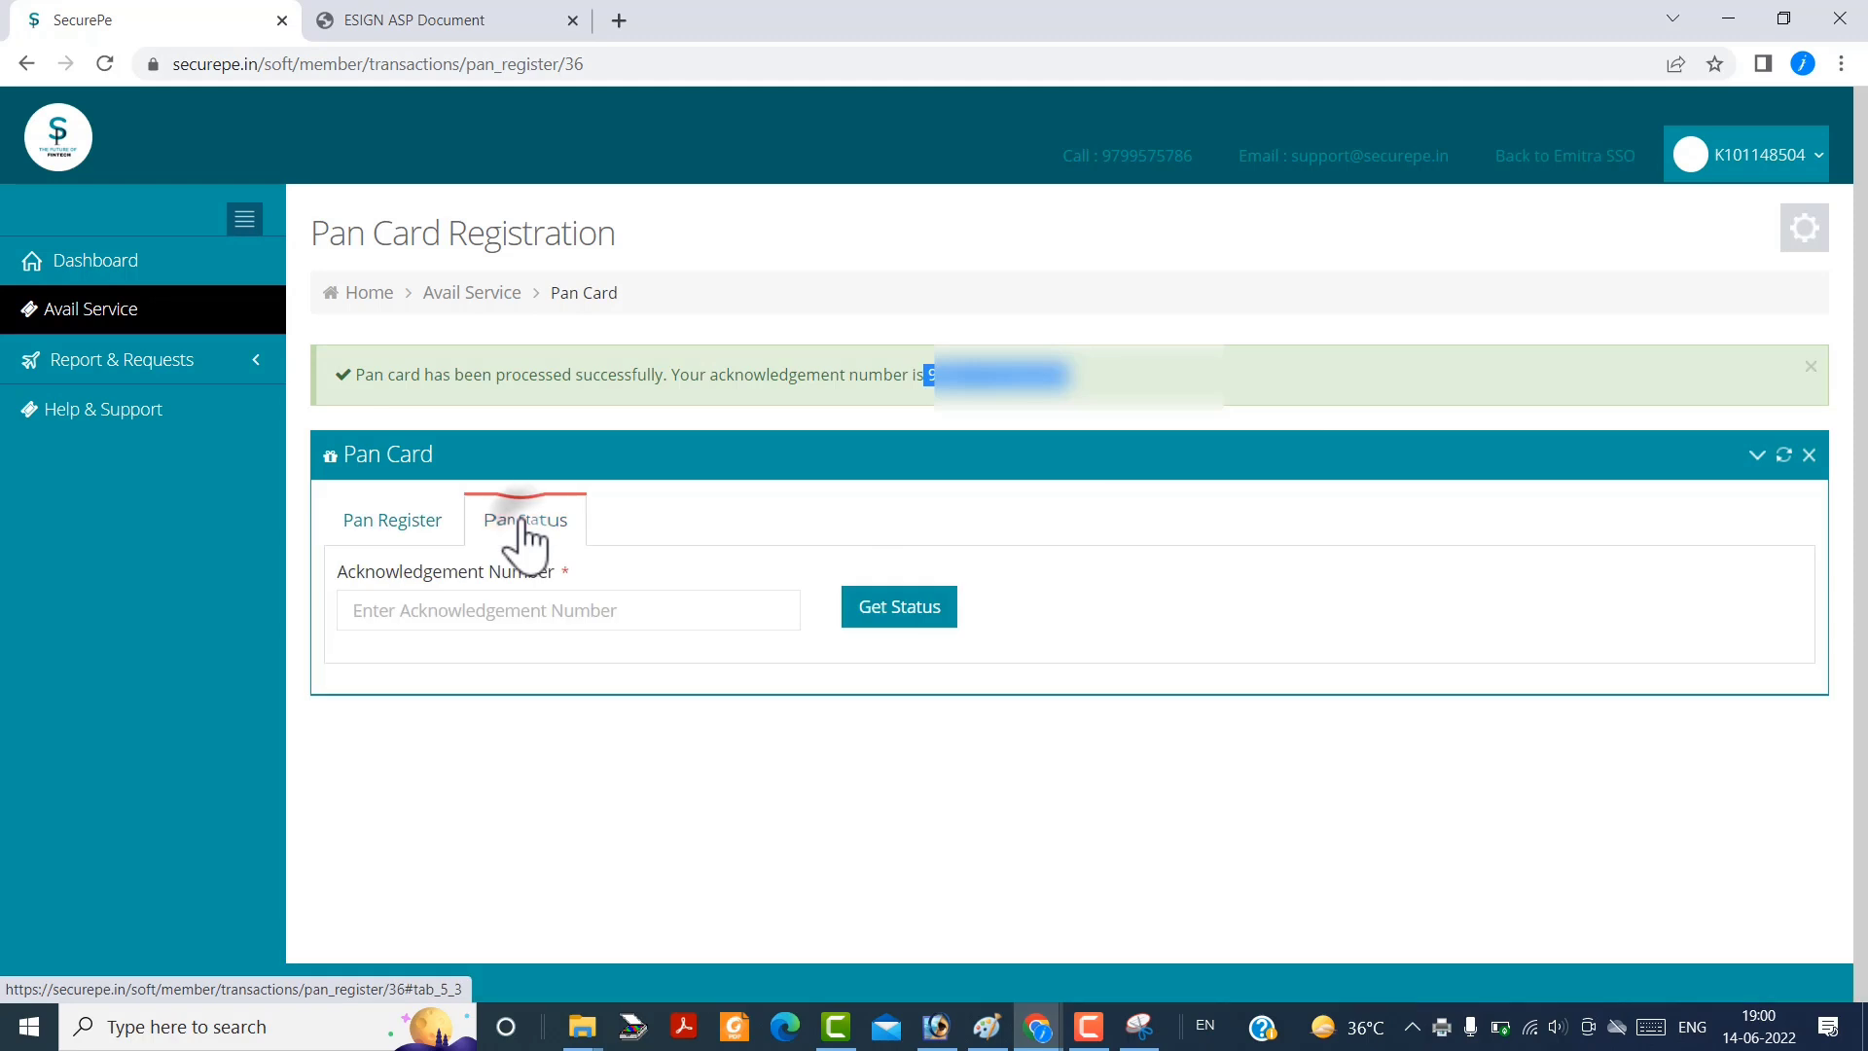
{"action": "right_click", "coordinate": [988, 375]}
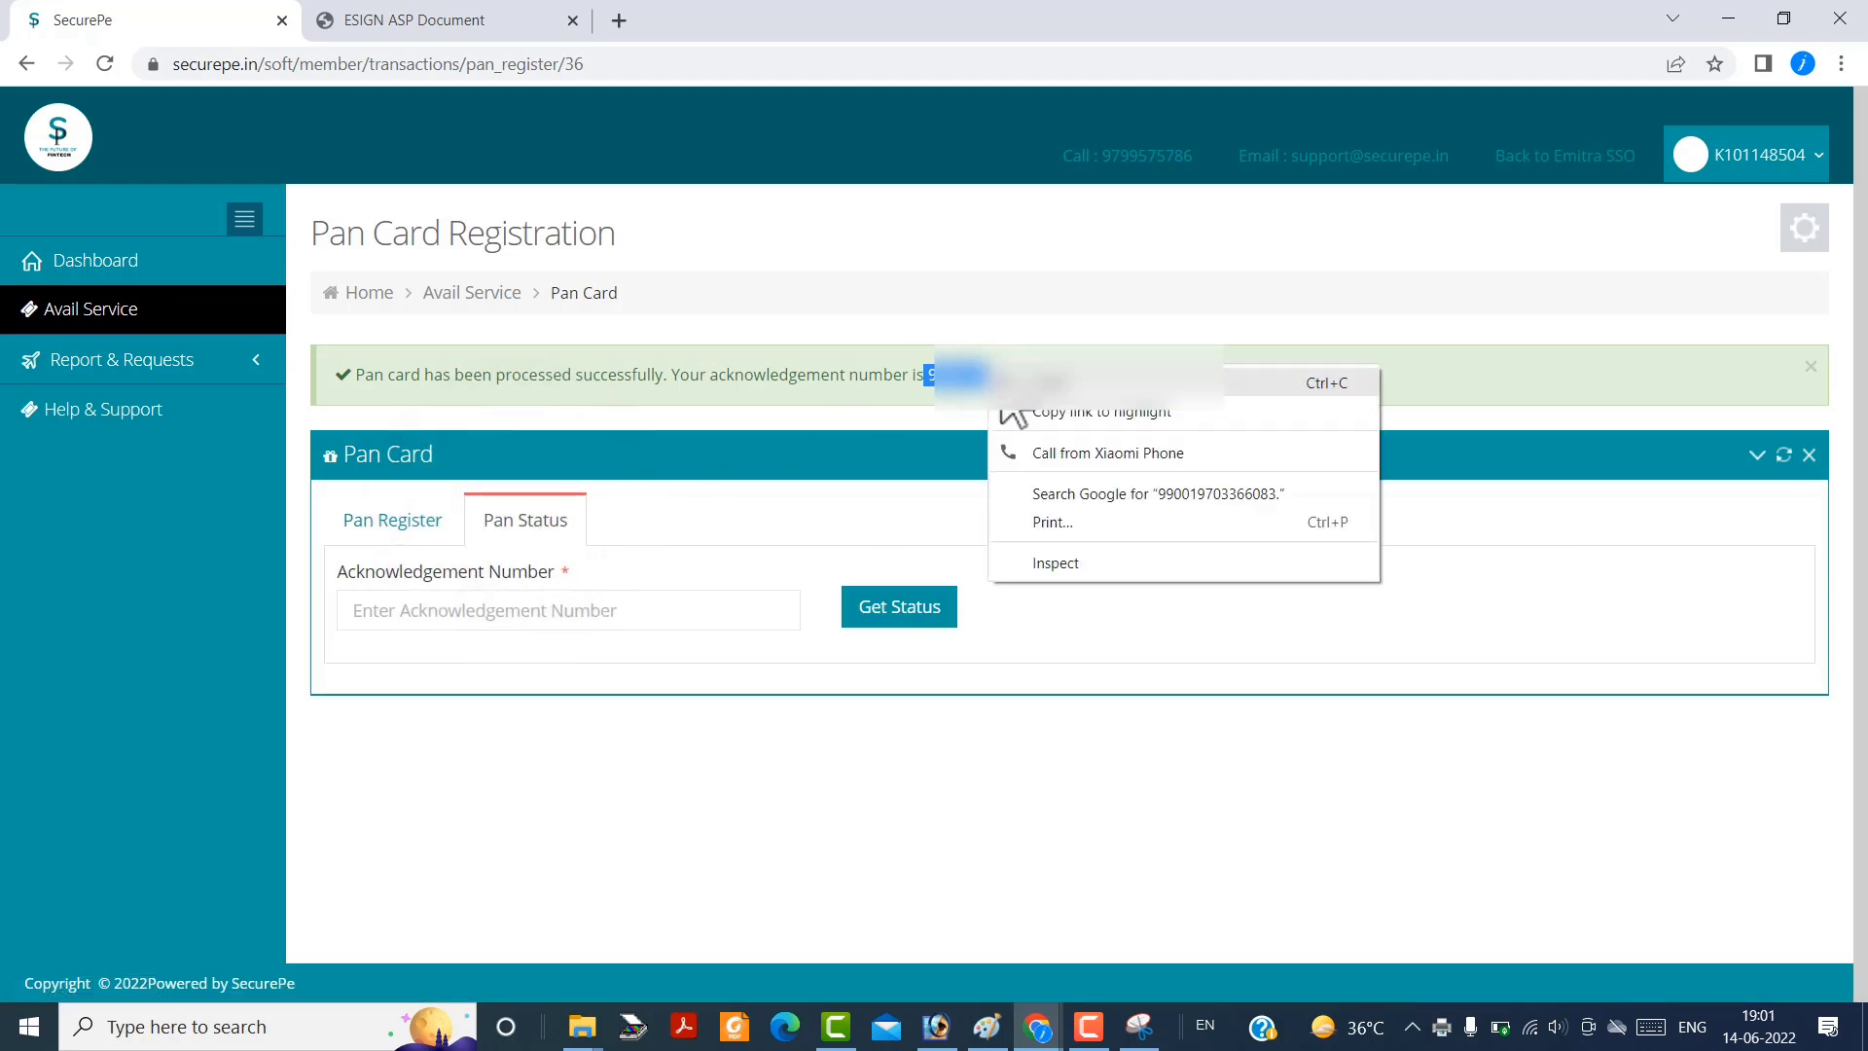
{"action": "left_click", "coordinate": [1104, 417]}
{"action": "left_click", "coordinate": [619, 603]}
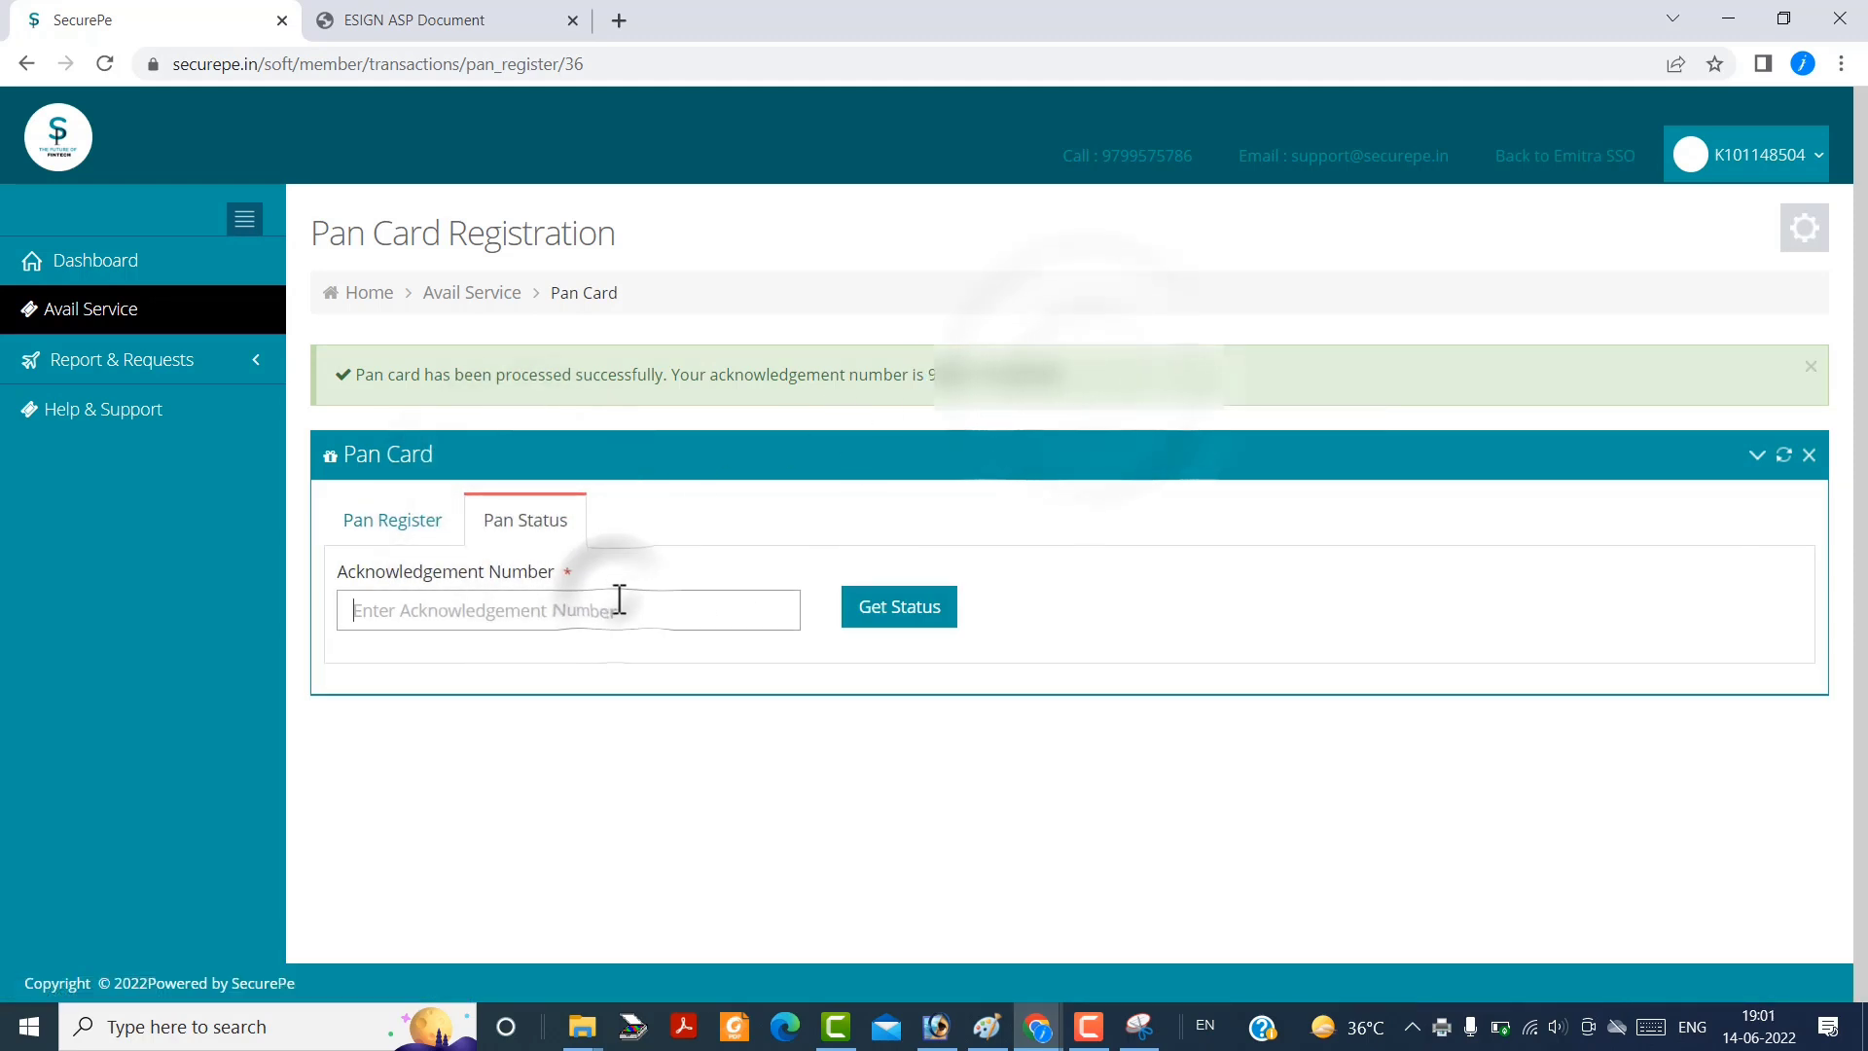
{"action": "key", "text": "ctrl+v"}
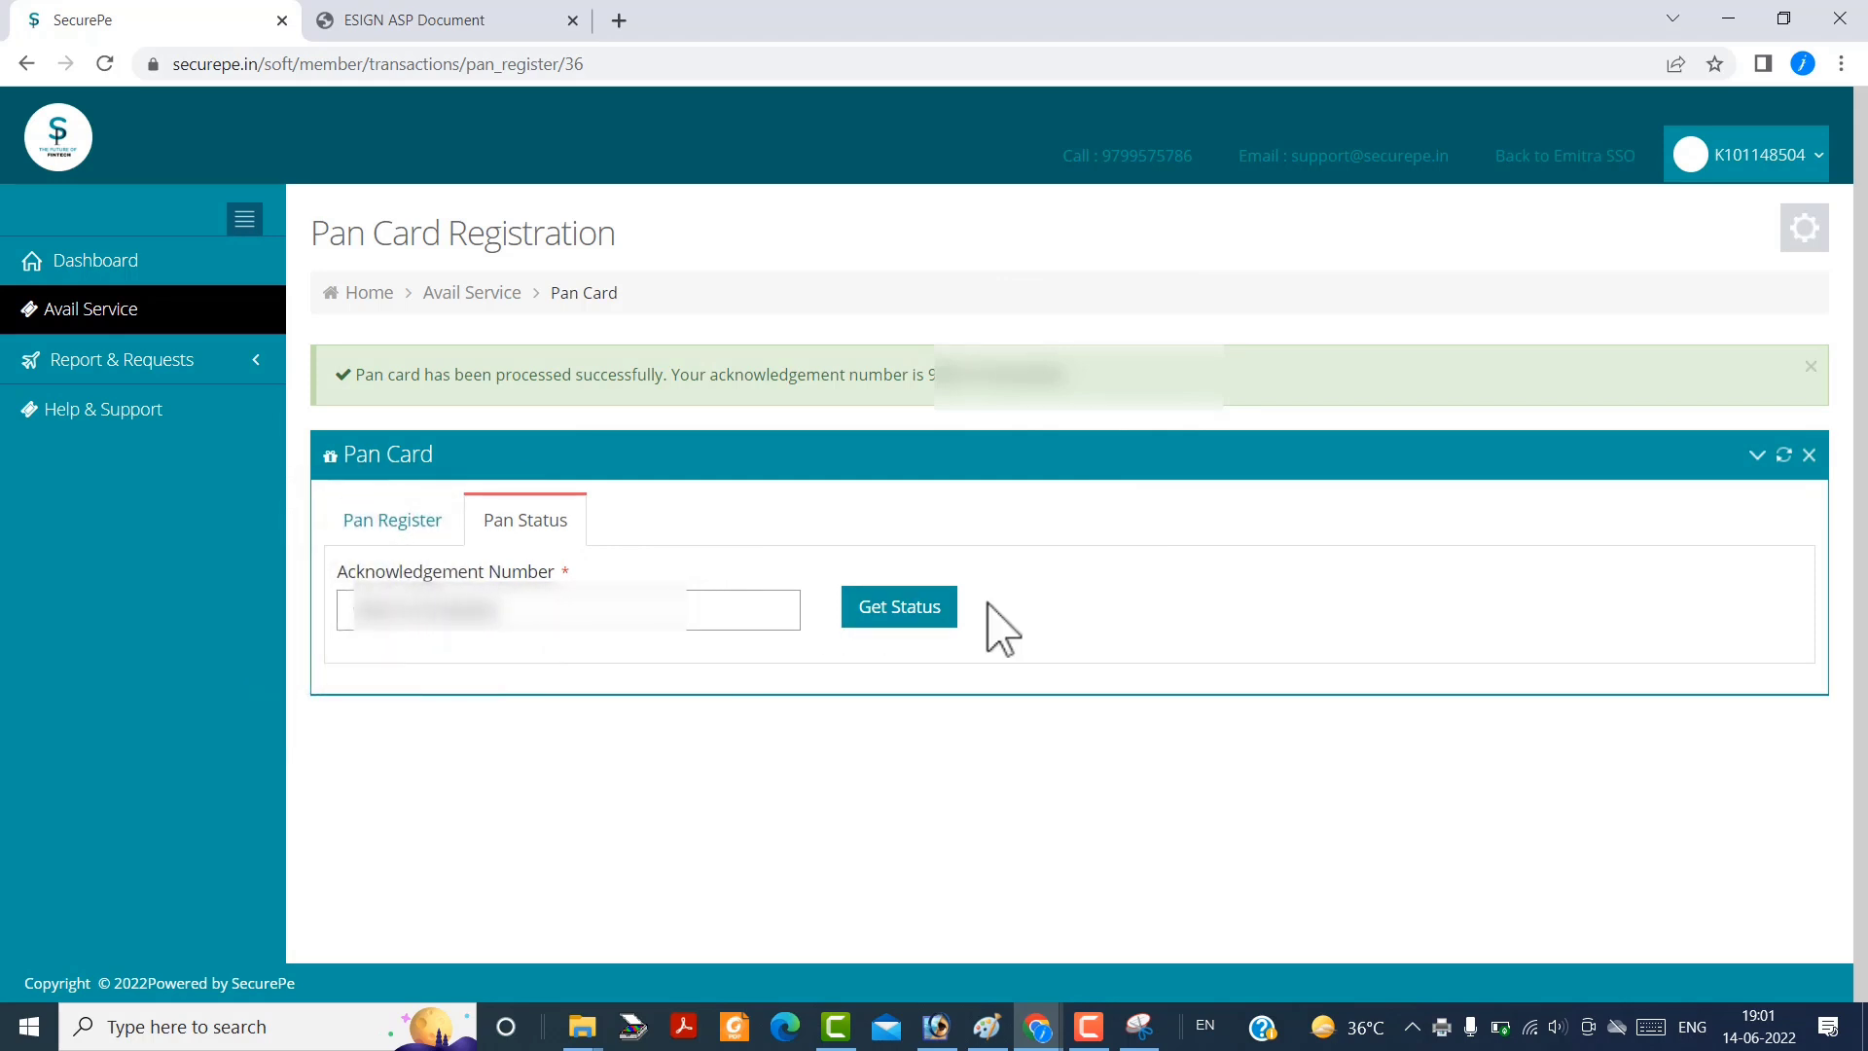
{"action": "left_click", "coordinate": [907, 607]}
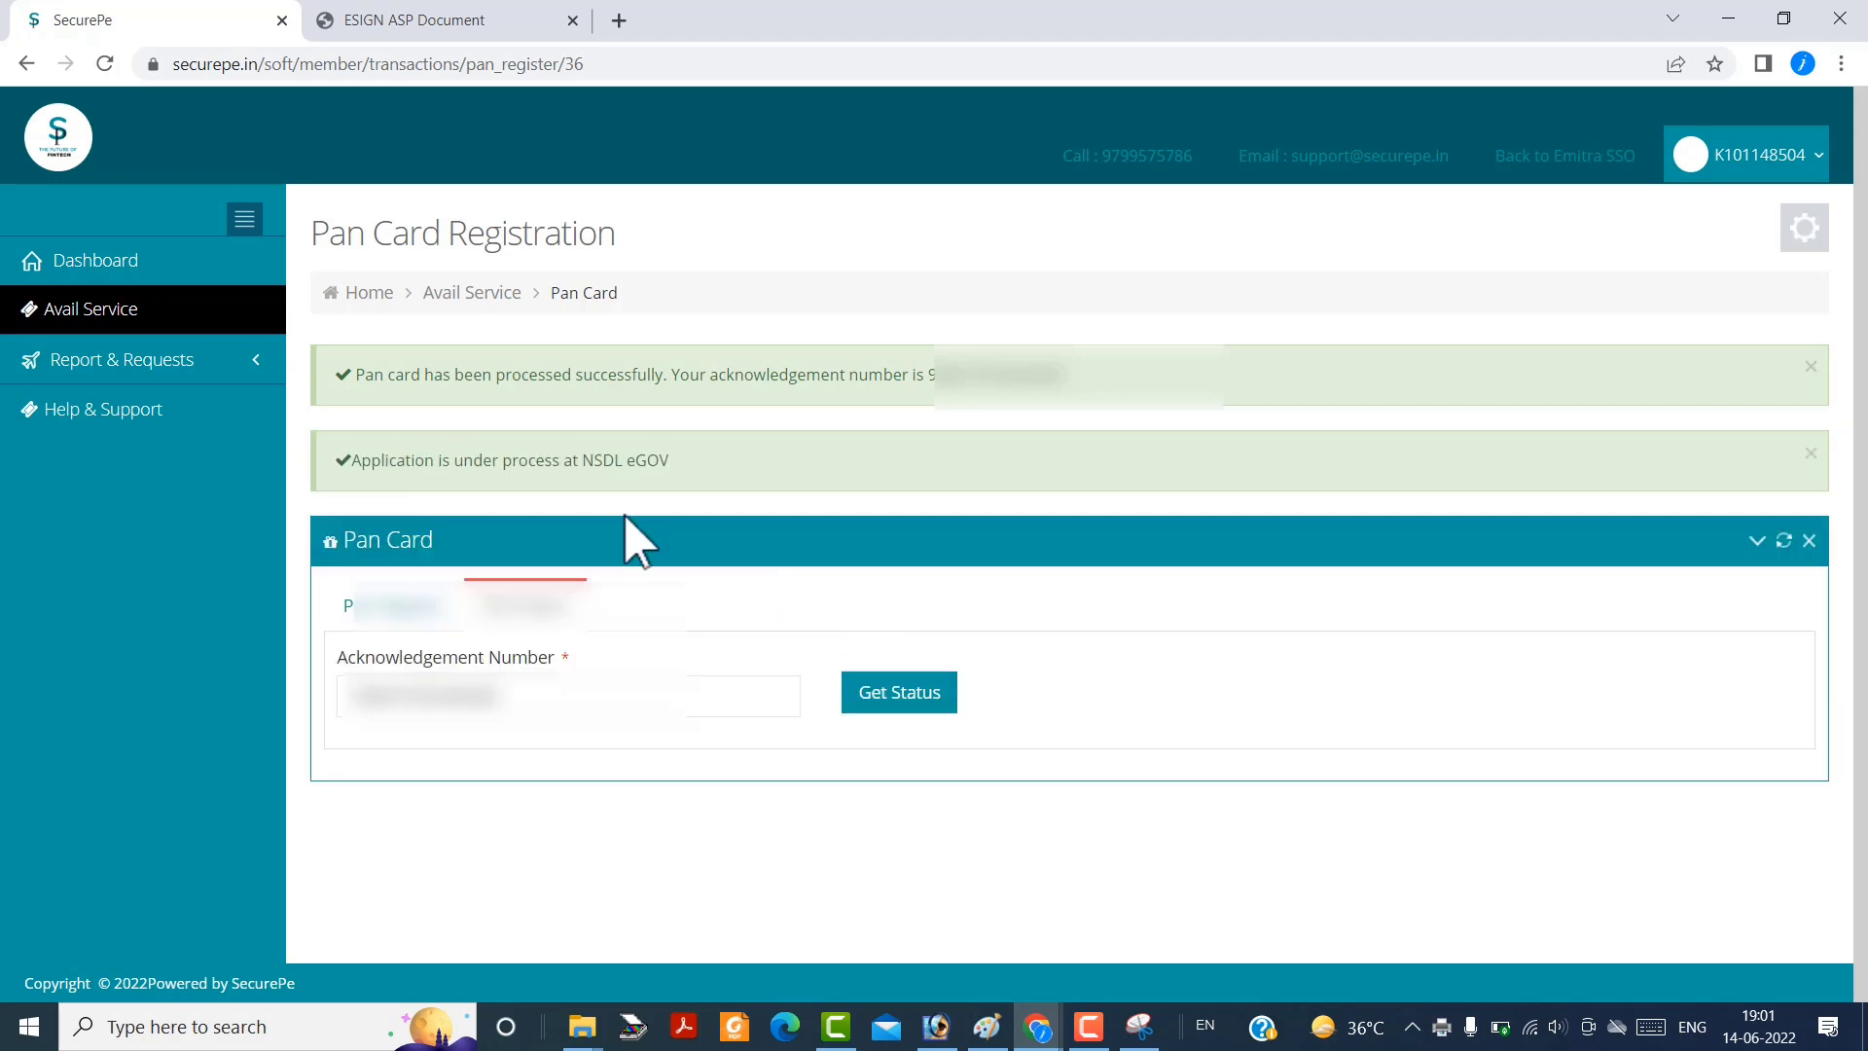
Examine the application status message returned for the PAN card request, highlighting its text.
{"action": "left_click_drag", "start_coordinate": [351, 462], "coordinate": [690, 467]}
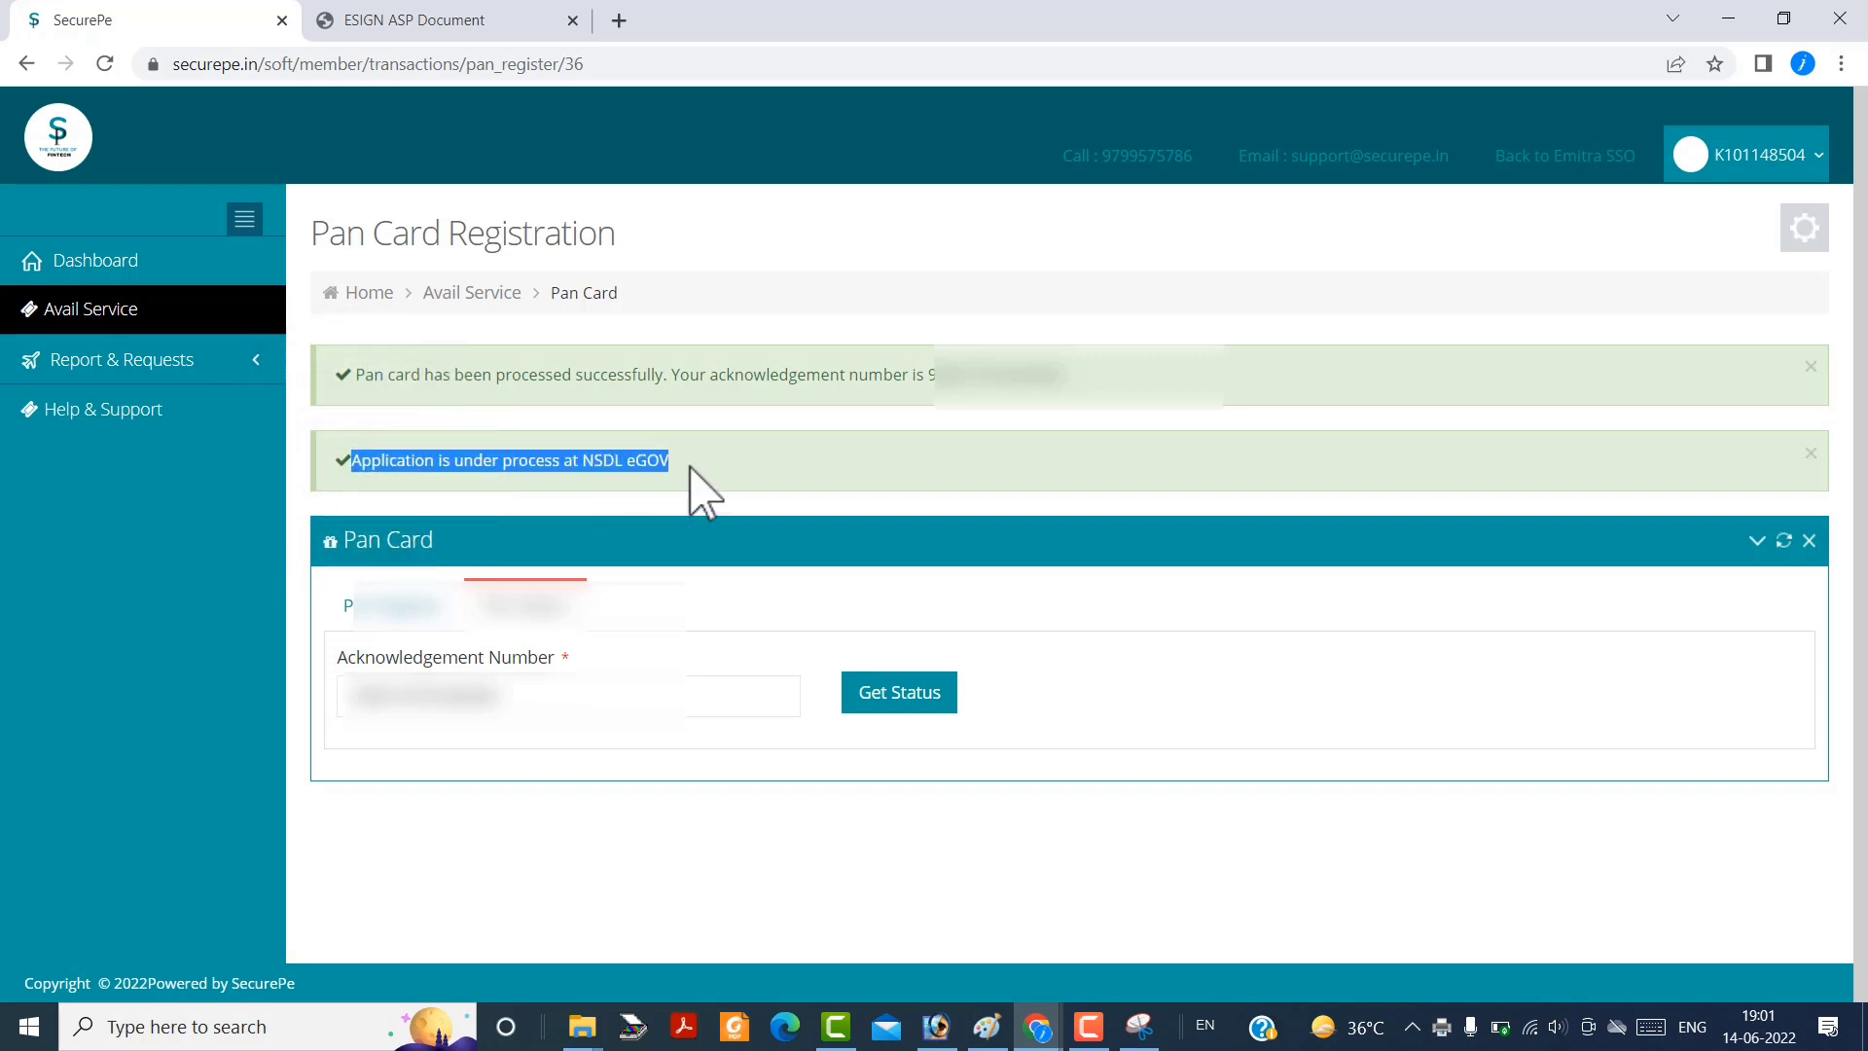
{"action": "left_click", "coordinate": [641, 465]}
{"action": "left_click_drag", "start_coordinate": [354, 462], "coordinate": [715, 477]}
{"action": "left_click", "coordinate": [903, 608]}
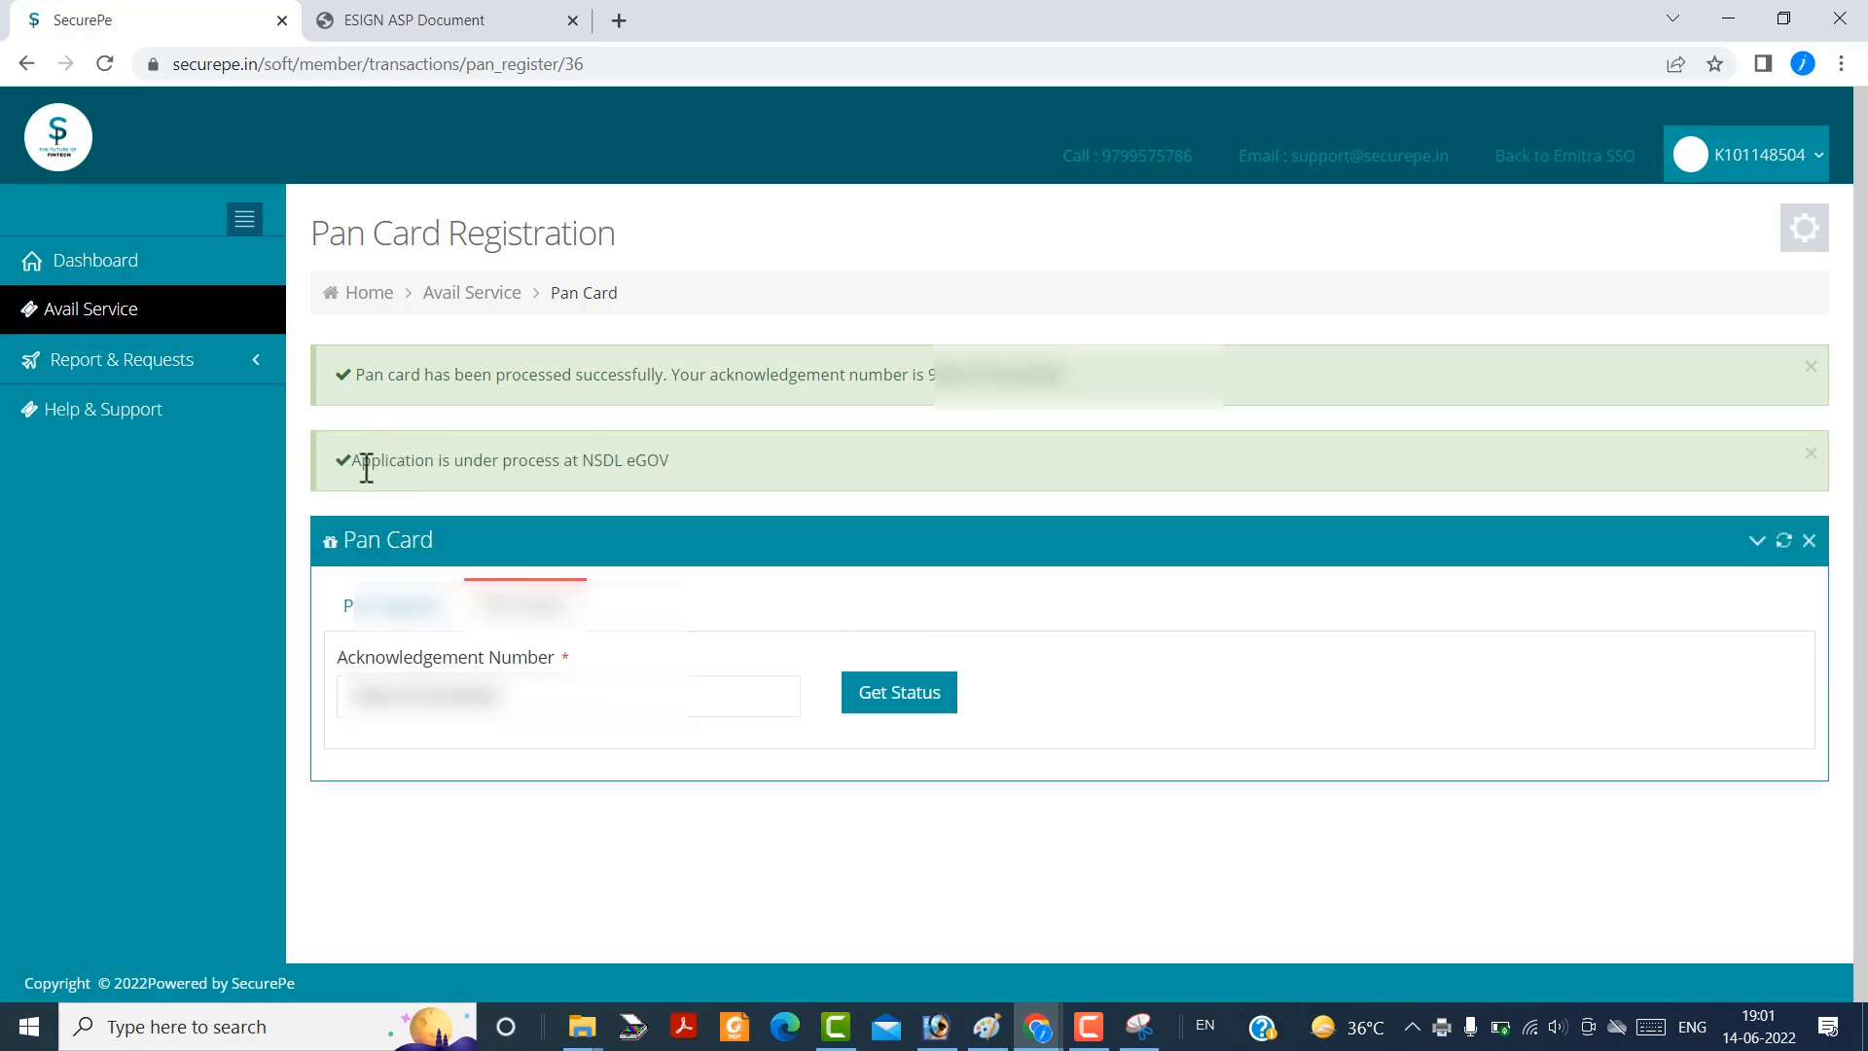
{"action": "left_click_drag", "start_coordinate": [351, 461], "coordinate": [688, 469]}
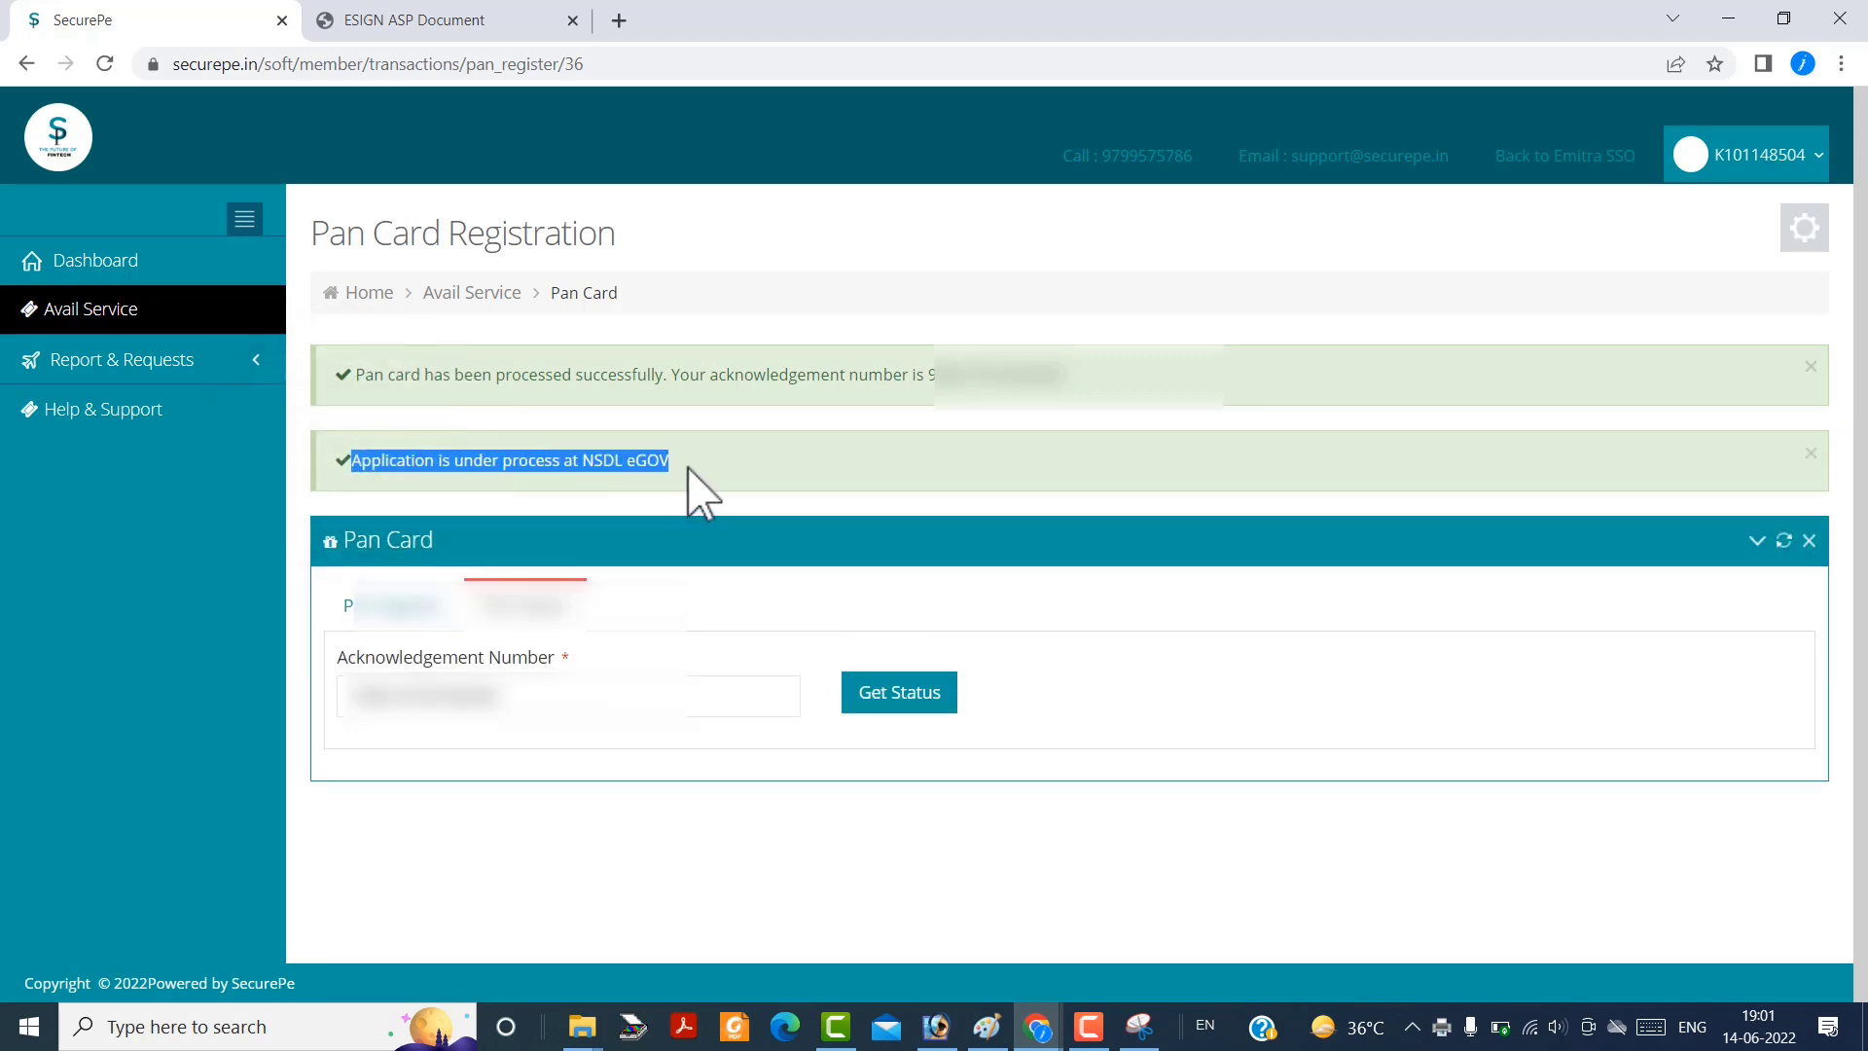
{"action": "left_click", "coordinate": [639, 465]}
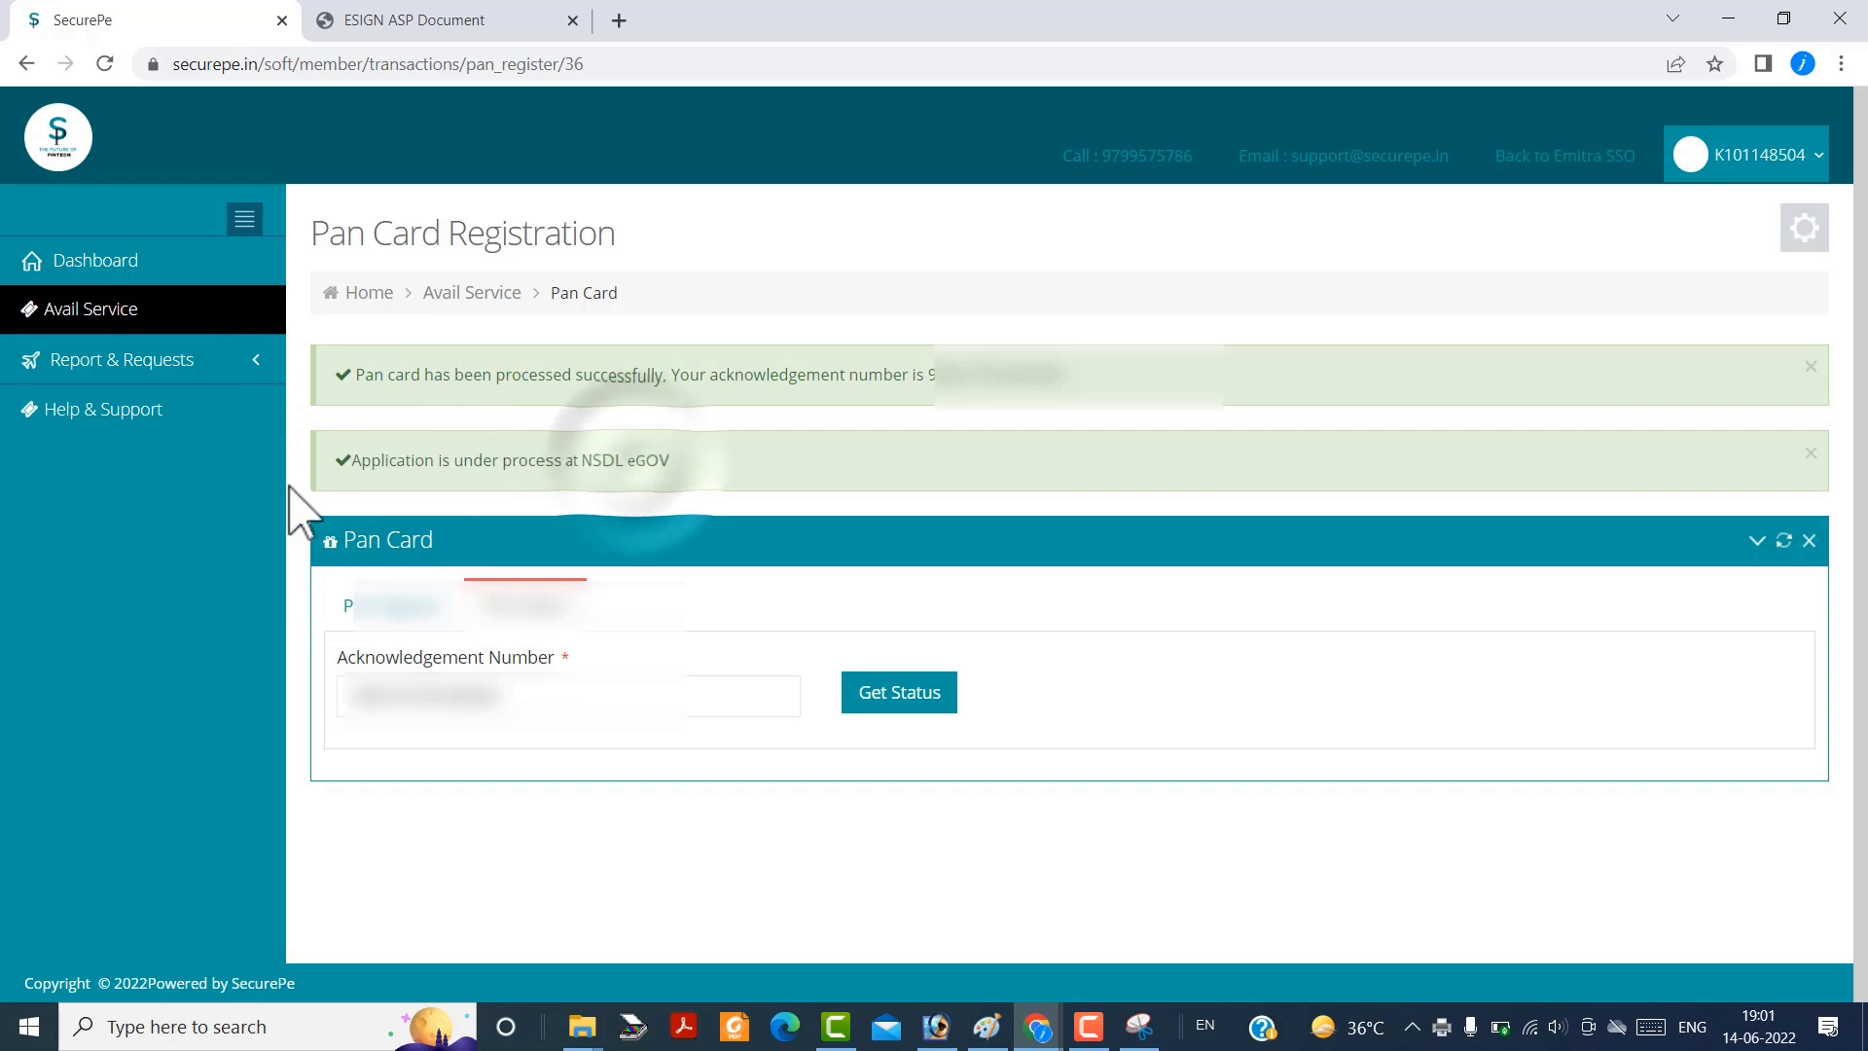
{"action": "left_click_drag", "start_coordinate": [368, 462], "coordinate": [717, 492]}
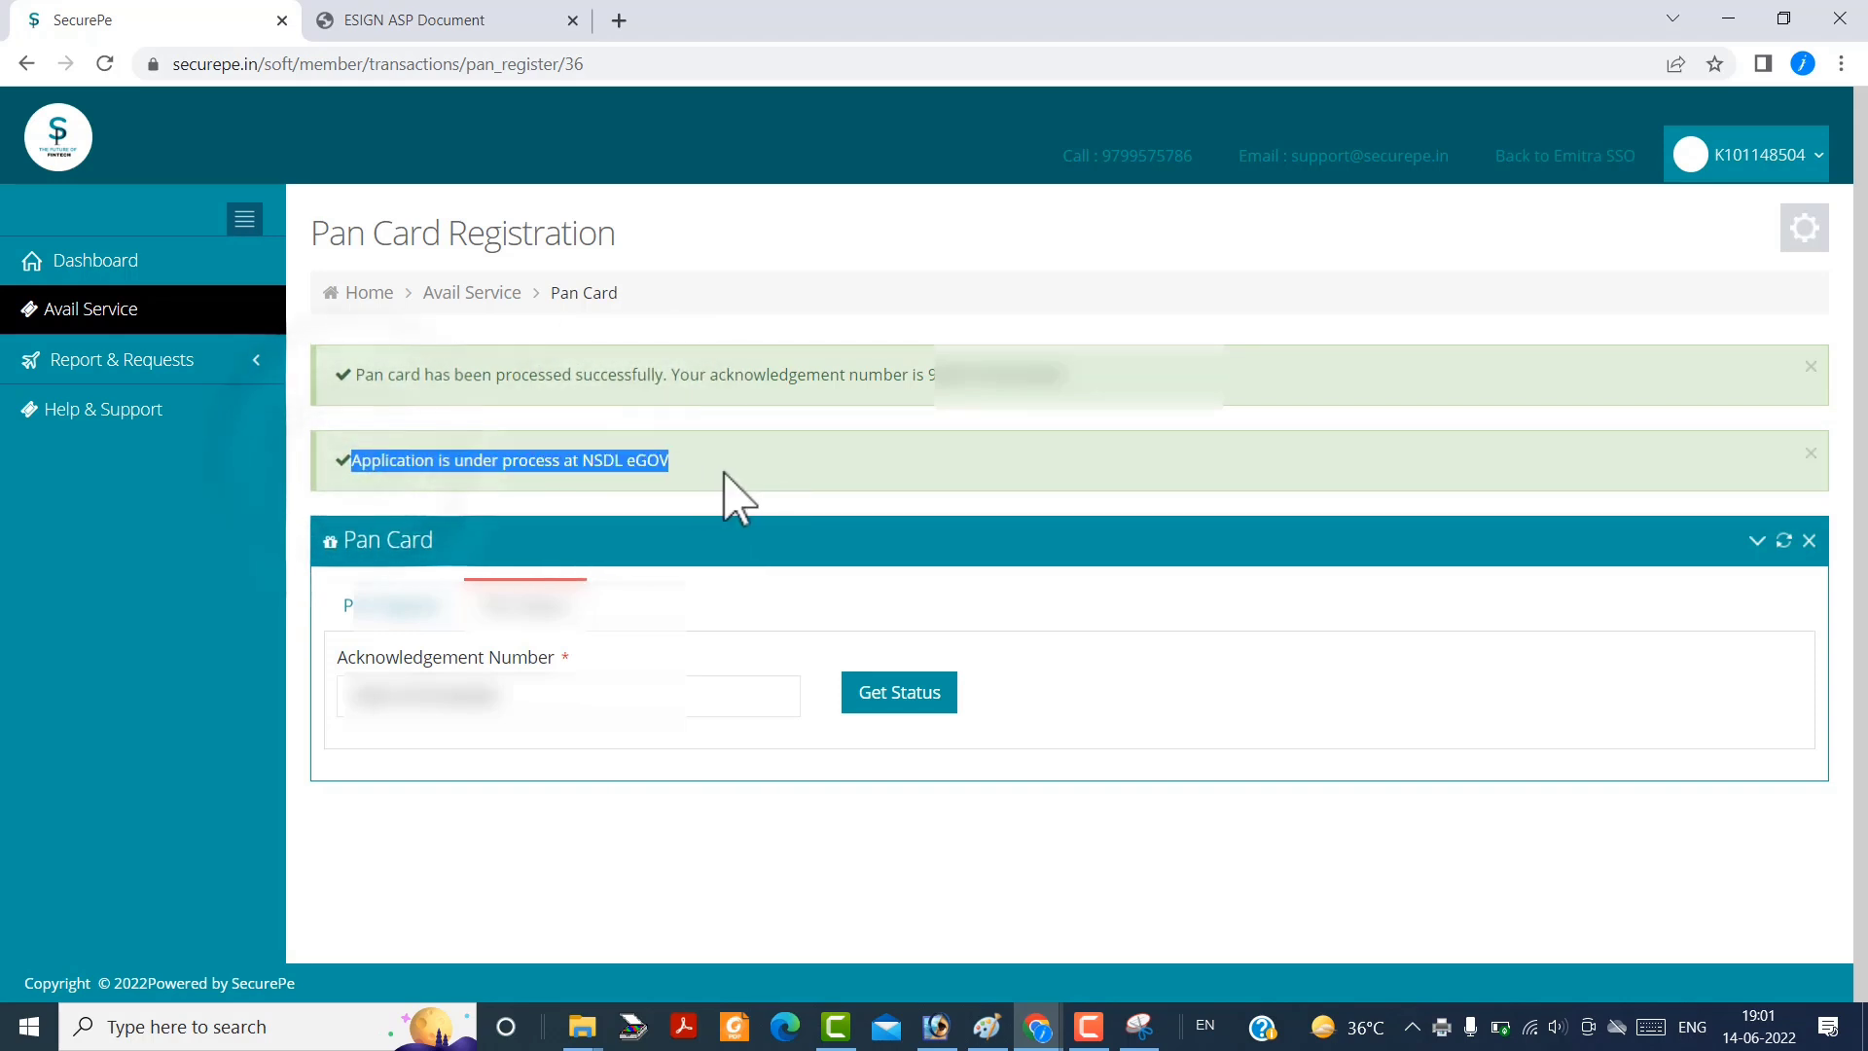